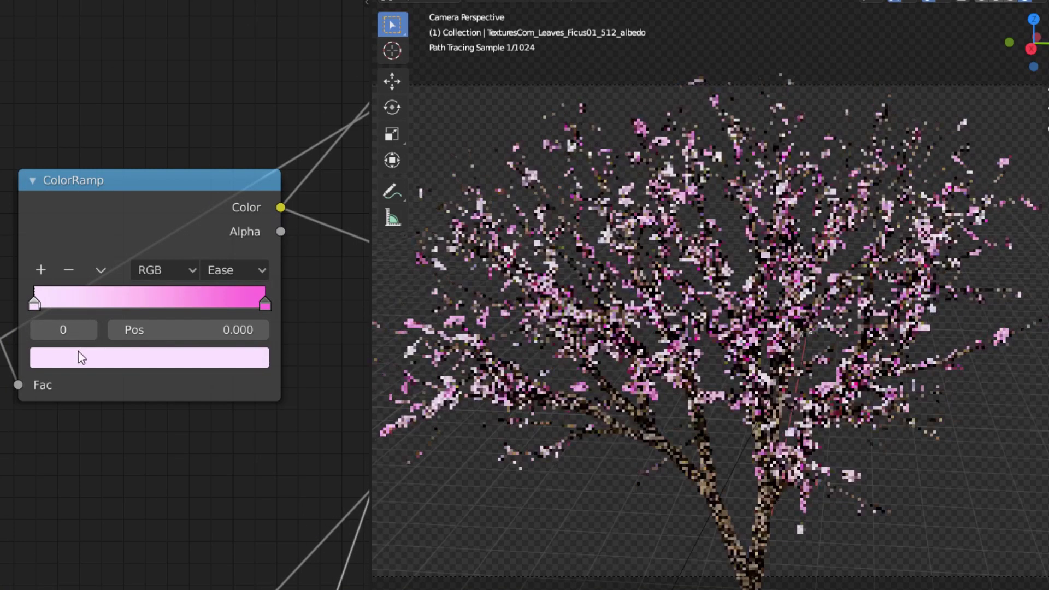
Step: Recolour the leaves' ColorRamp as a green-to-yellow gradient and examine the finished tree
{"action": "left_click", "coordinate": [141, 325]}
{"action": "left_click", "coordinate": [130, 230]}
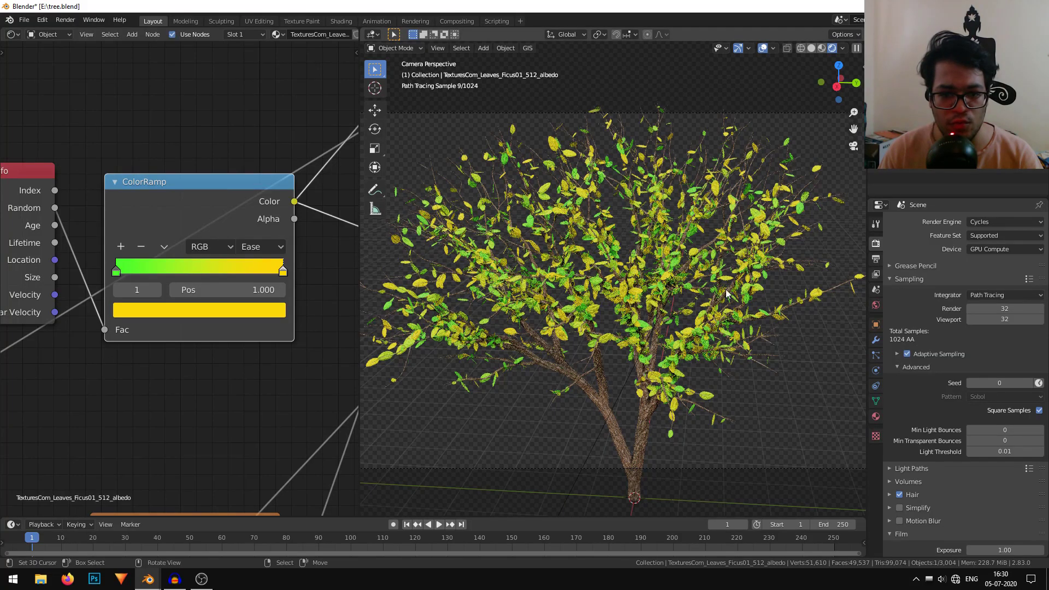
{"action": "middle_click_drag", "start_coordinate": [703, 374], "coordinate": [632, 361]}
{"action": "scroll", "coordinate": [640, 367], "scroll_direction": "up", "scroll_amount": 5}
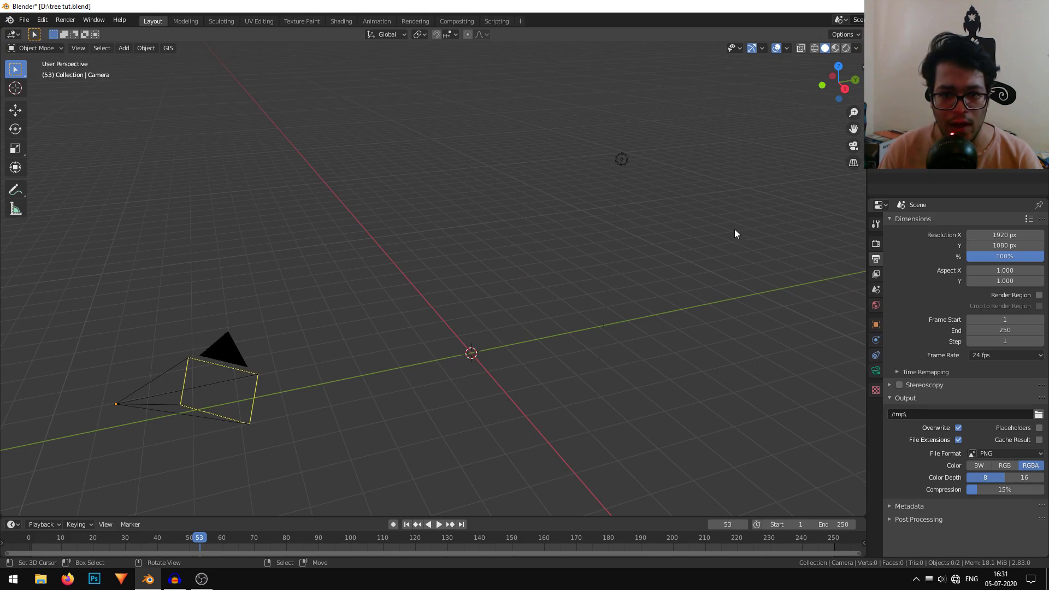
Step: Change the scene's point light to a Sun light with a strength of 3
{"action": "middle_click_drag", "start_coordinate": [735, 234], "coordinate": [677, 271], "text": "shift"}
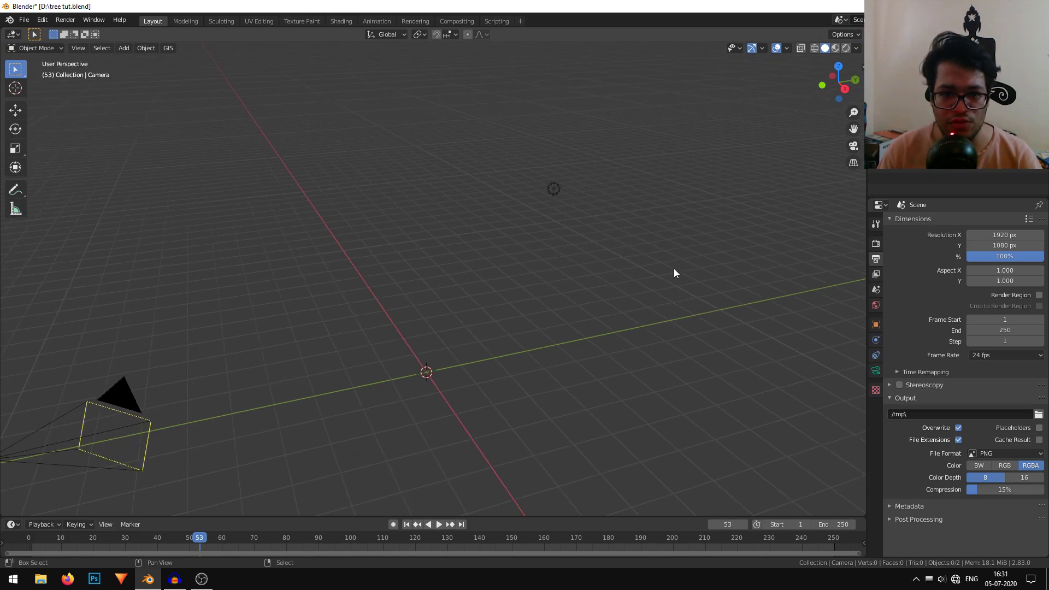
{"action": "left_click", "coordinate": [552, 188]}
{"action": "left_click", "coordinate": [876, 371]}
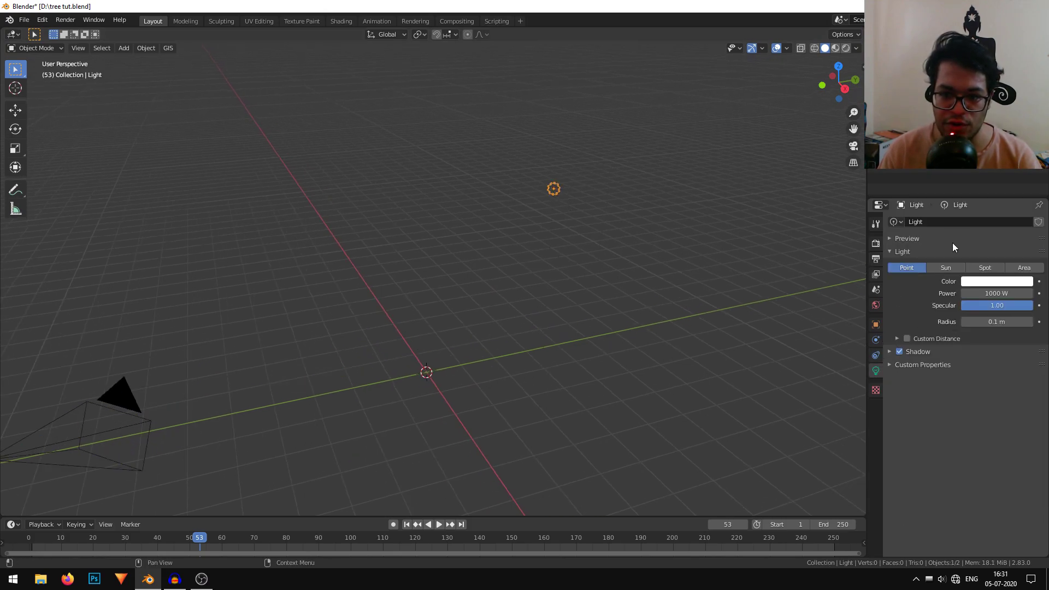
{"action": "left_click", "coordinate": [946, 268]}
{"action": "left_click", "coordinate": [997, 293]}
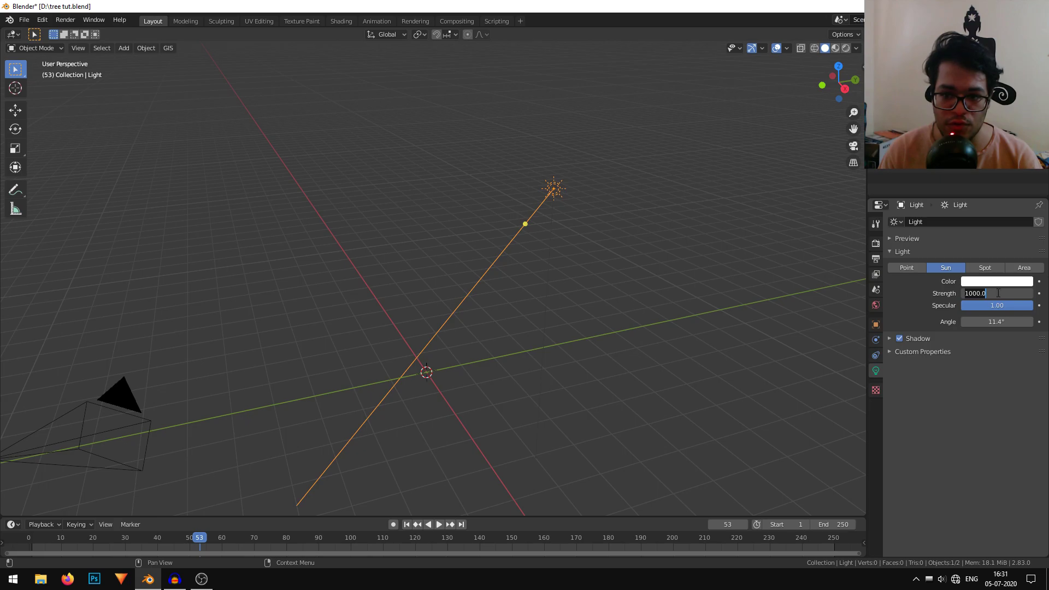
{"action": "type", "text": "3."}
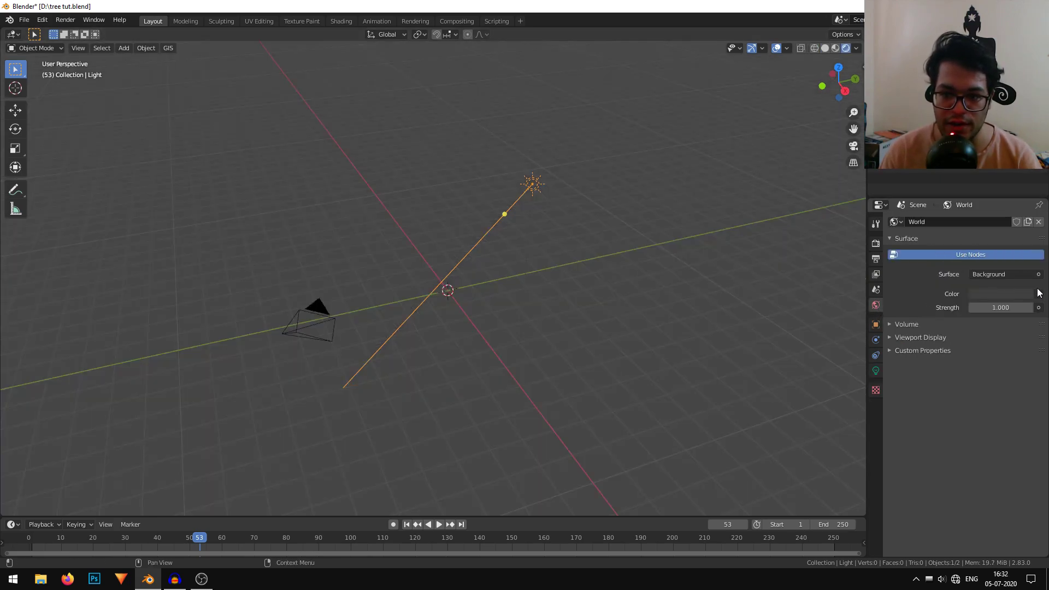
Step: Assign an Environment Texture to the world background colour and load forest.exr from the world folder
{"action": "left_click", "coordinate": [1038, 293]}
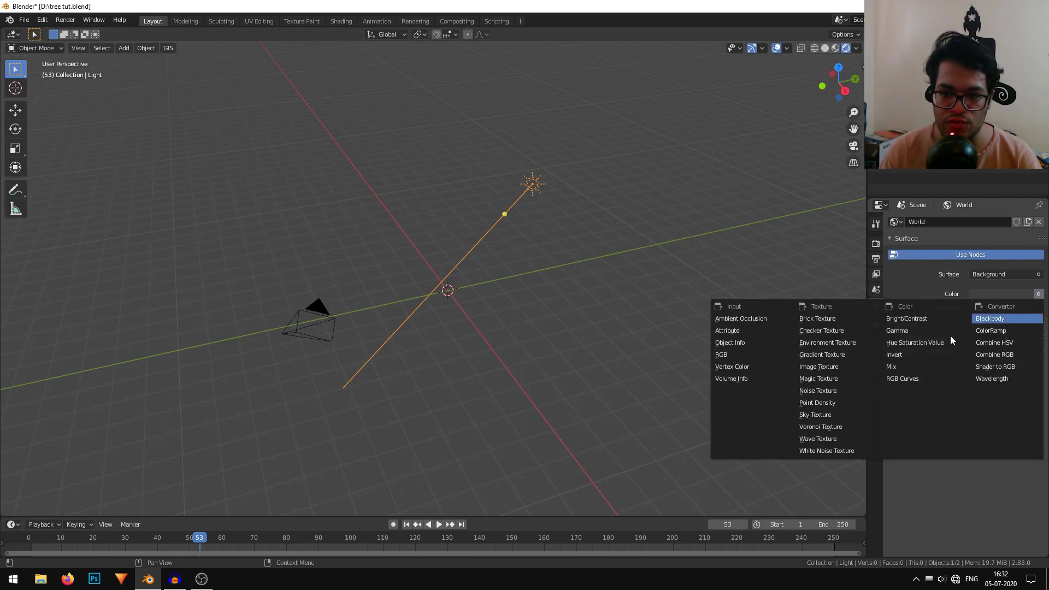
{"action": "left_click", "coordinate": [862, 342]}
{"action": "left_click", "coordinate": [1024, 310]}
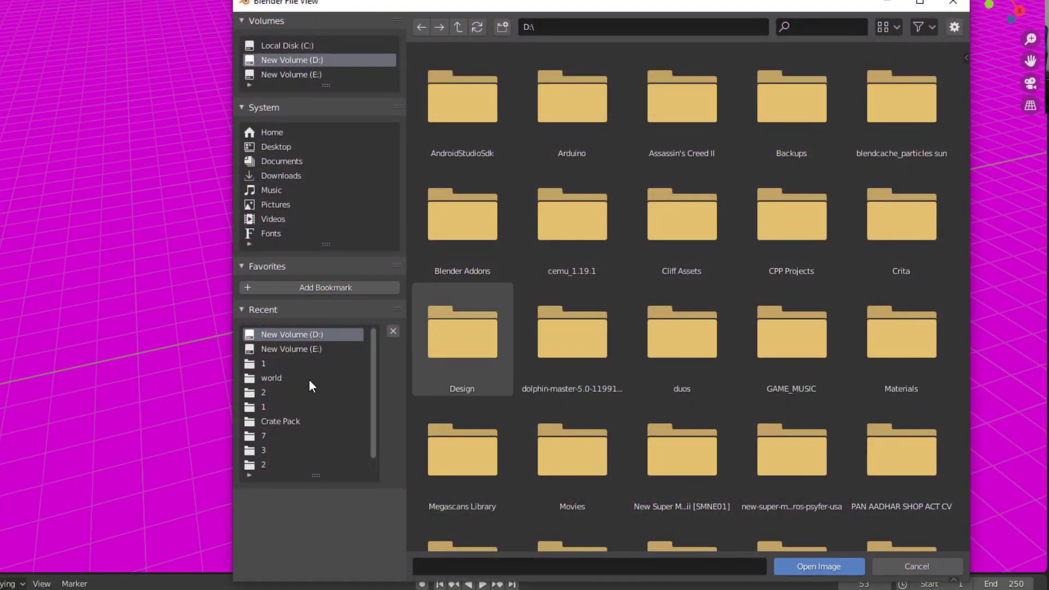
{"action": "double_click", "coordinate": [273, 378]}
{"action": "left_click", "coordinate": [681, 121]}
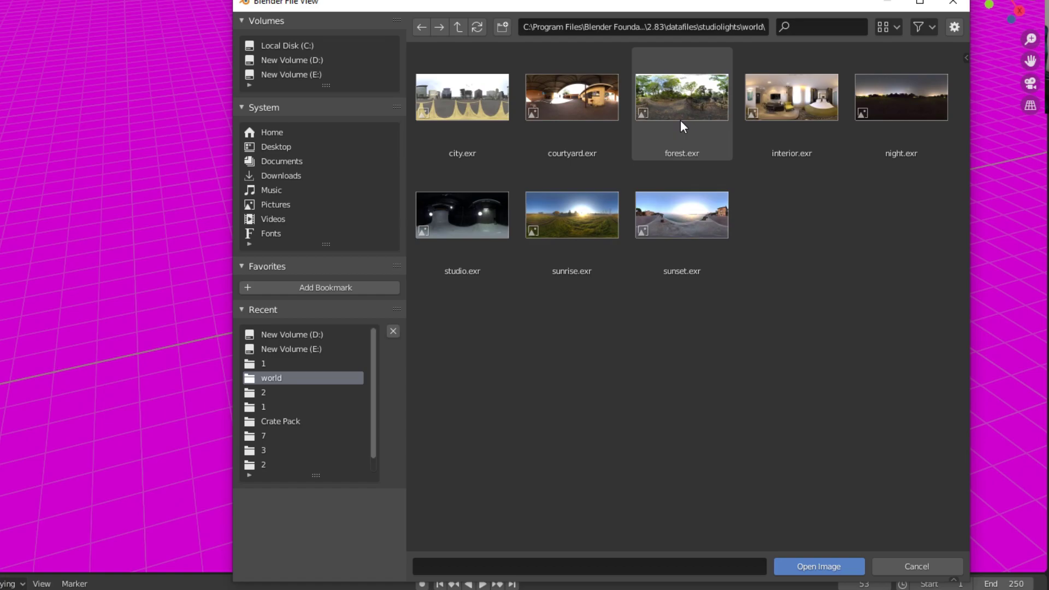
{"action": "double_click", "coordinate": [725, 87]}
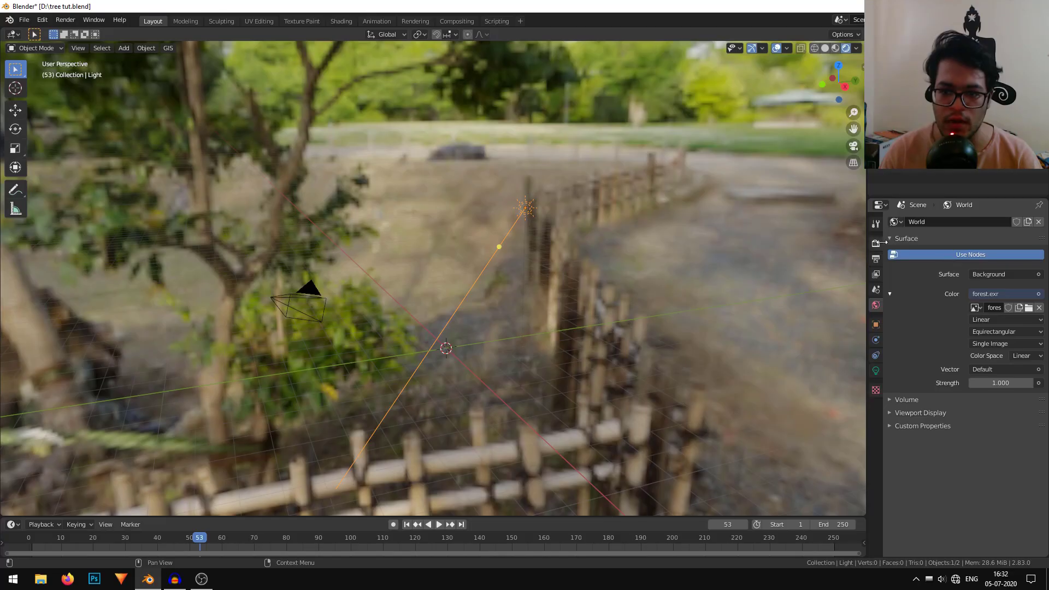
Step: Set the scene's render engine to Cycles
{"action": "left_click", "coordinate": [875, 244]}
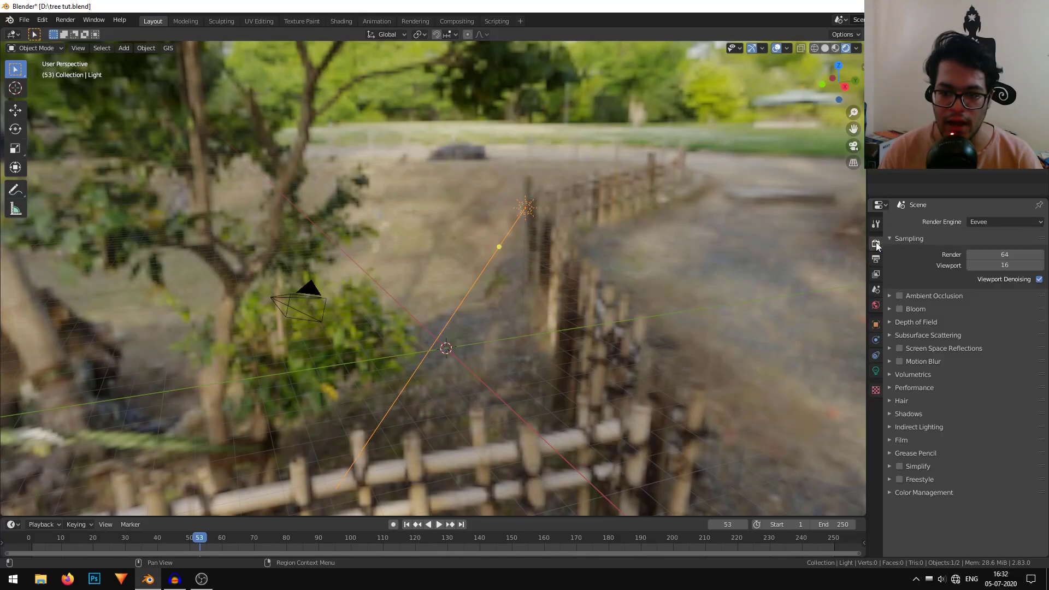
{"action": "left_click", "coordinate": [998, 220]}
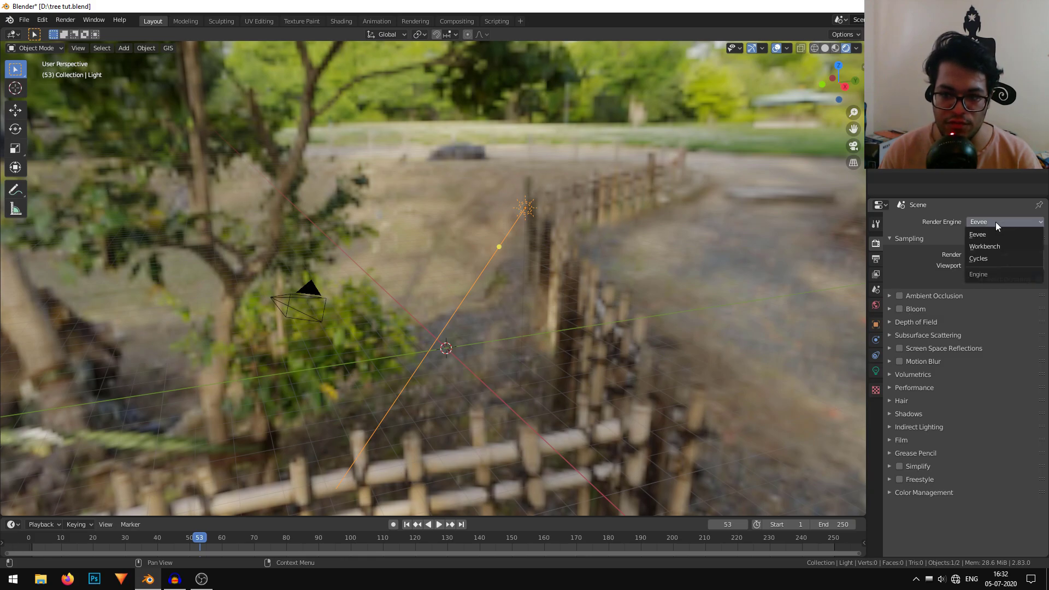
{"action": "left_click", "coordinate": [985, 258]}
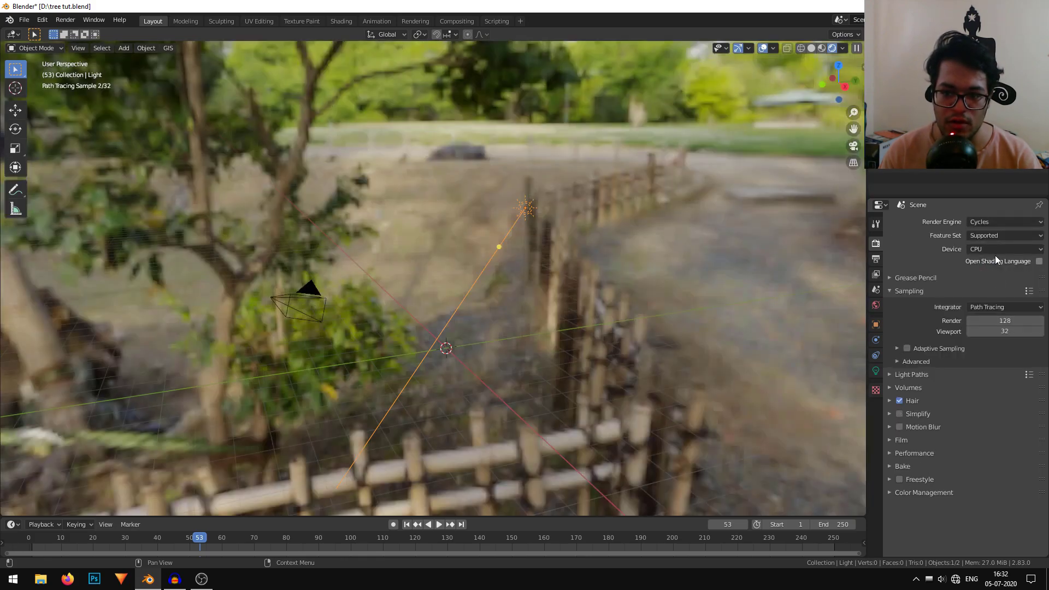
Step: Enable the Transparent film option so the forest background is hidden in the render
{"action": "left_click", "coordinate": [913, 439]}
{"action": "scroll", "coordinate": [913, 440], "scroll_direction": "down", "scroll_amount": 2}
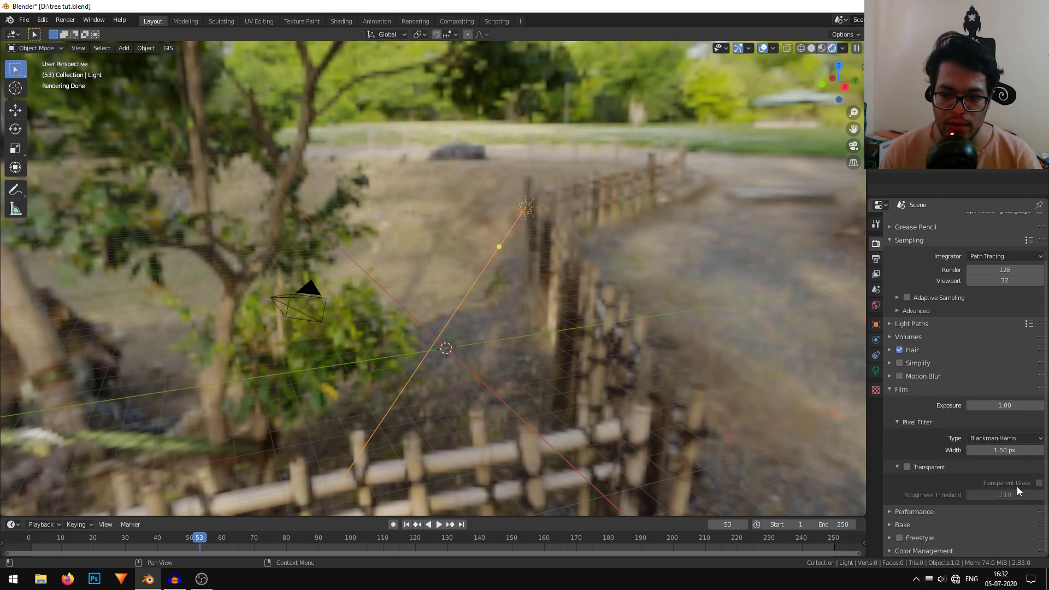
{"action": "left_click", "coordinate": [907, 467]}
{"action": "middle_click_drag", "start_coordinate": [543, 304], "coordinate": [552, 315]}
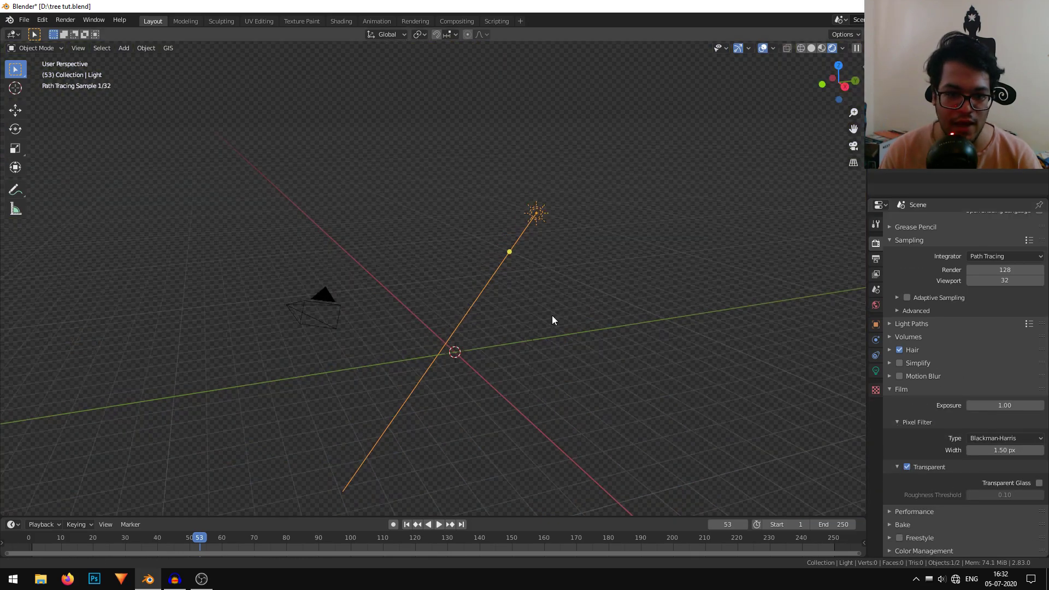
{"action": "middle_click_drag", "start_coordinate": [614, 389], "coordinate": [508, 182]}
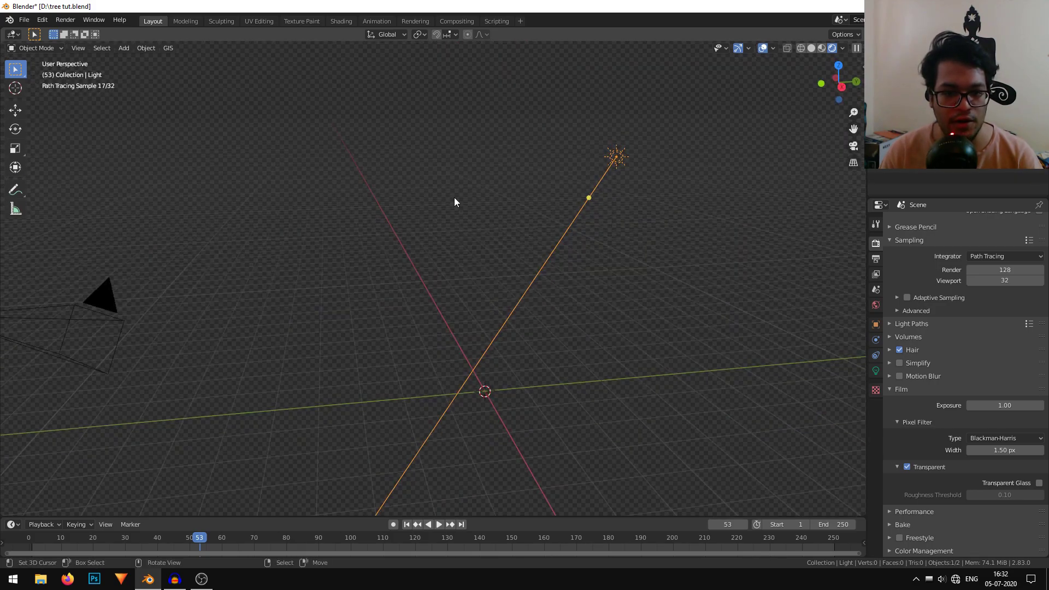
{"action": "middle_click_drag", "start_coordinate": [473, 265], "coordinate": [464, 251], "text": "shift"}
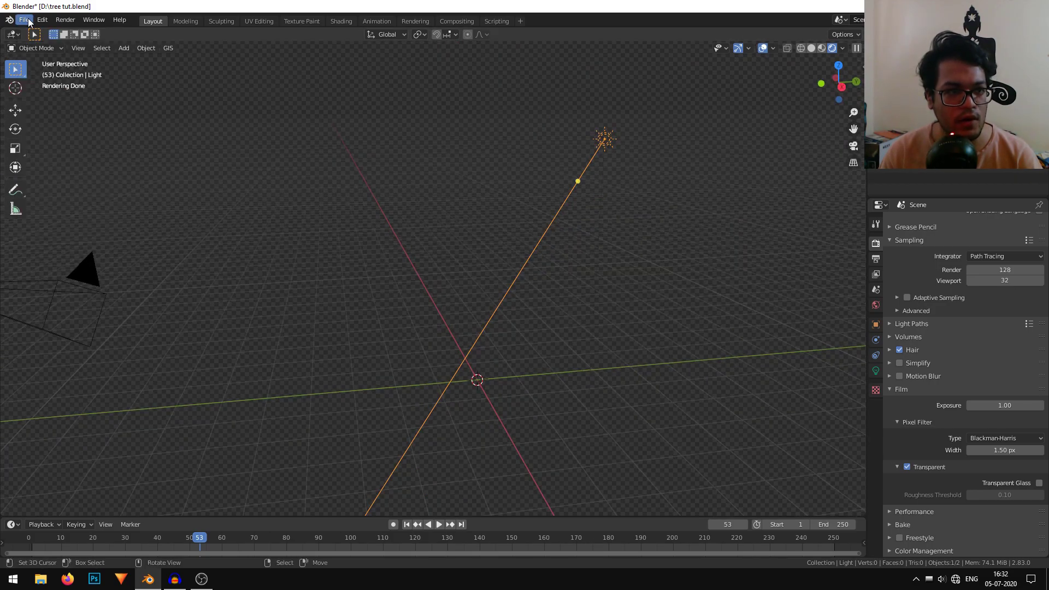
Step: Open the add-on preferences and search for "sap"
{"action": "left_click", "coordinate": [47, 22]}
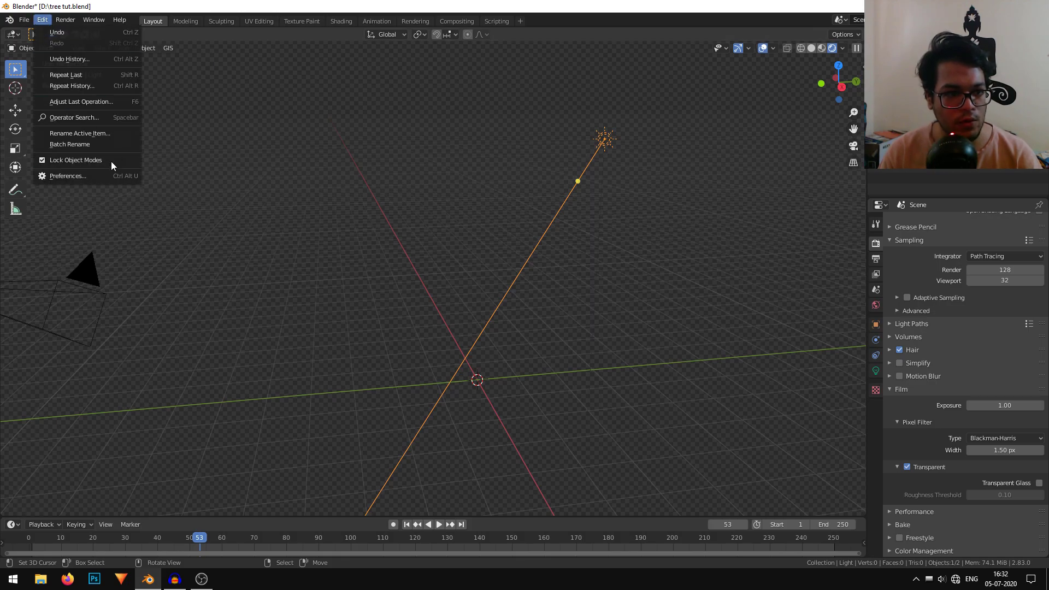
{"action": "left_click", "coordinate": [111, 177]}
{"action": "left_click_drag", "start_coordinate": [210, 47], "coordinate": [343, 99]}
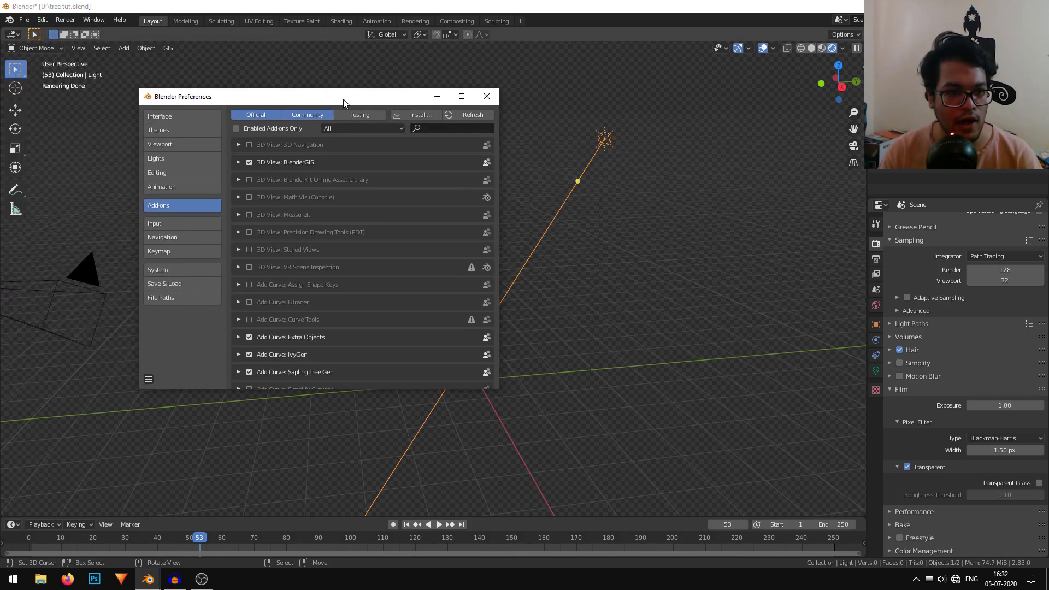
{"action": "left_click", "coordinate": [463, 129]}
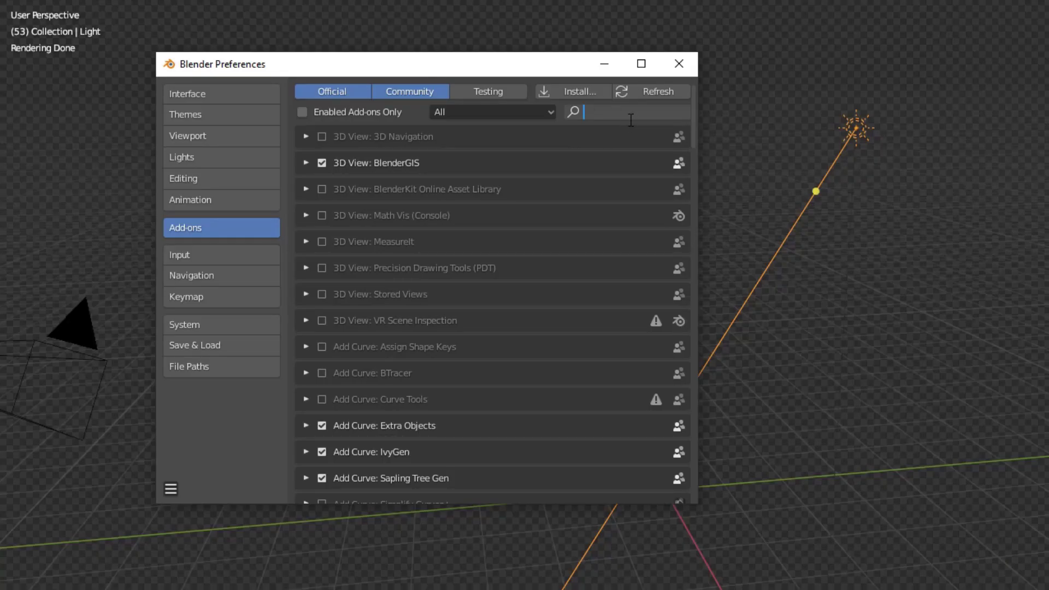
{"action": "type", "text": "sam"}
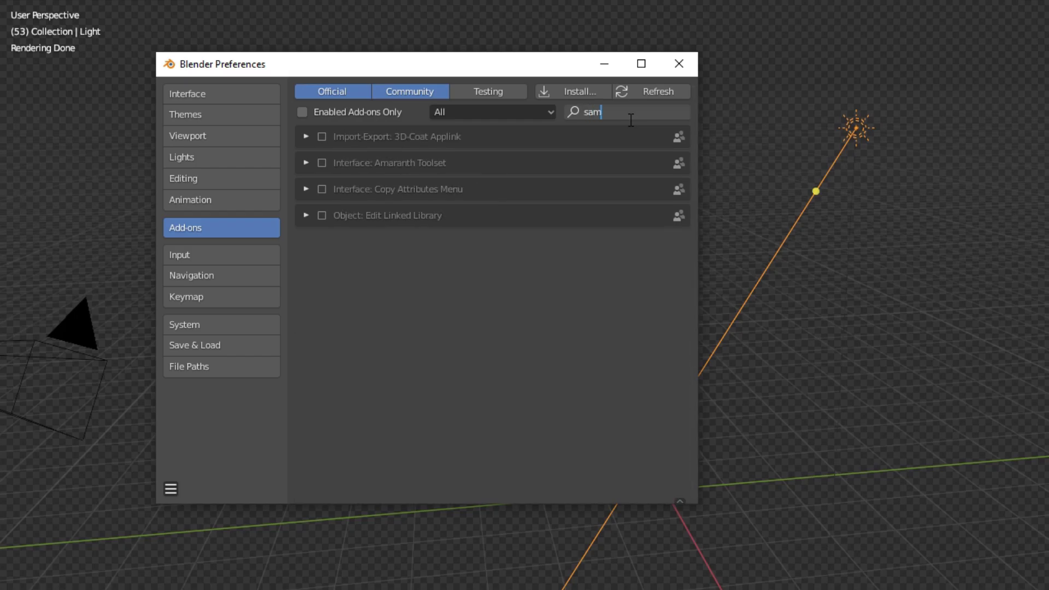
{"action": "key", "text": "BackSpace"}
{"action": "type", "text": "p"}
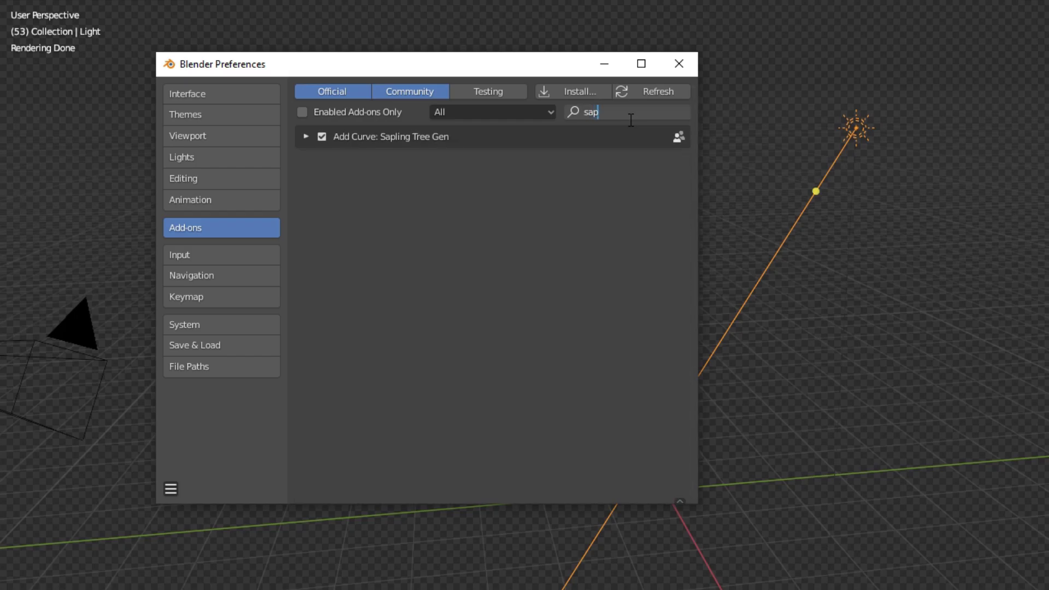
Step: Check the details of the Add Curve: Sapling Tree Gen add-on, then collapse them
{"action": "left_click", "coordinate": [299, 141]}
{"action": "left_click", "coordinate": [300, 141]}
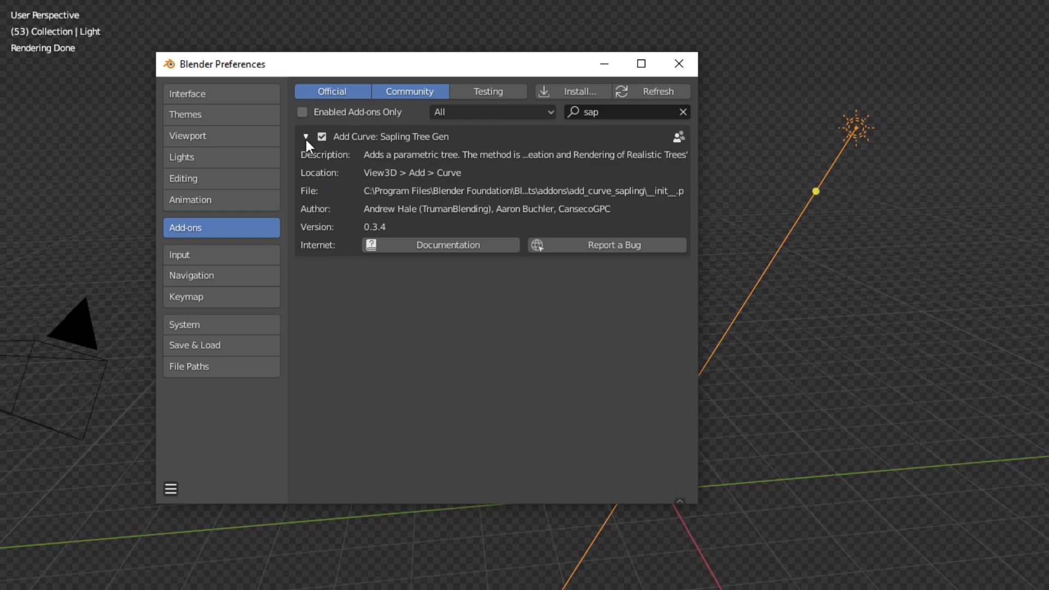
{"action": "left_click", "coordinate": [306, 136]}
{"action": "left_click", "coordinate": [307, 136]}
{"action": "left_click_drag", "start_coordinate": [404, 54], "coordinate": [422, 56]}
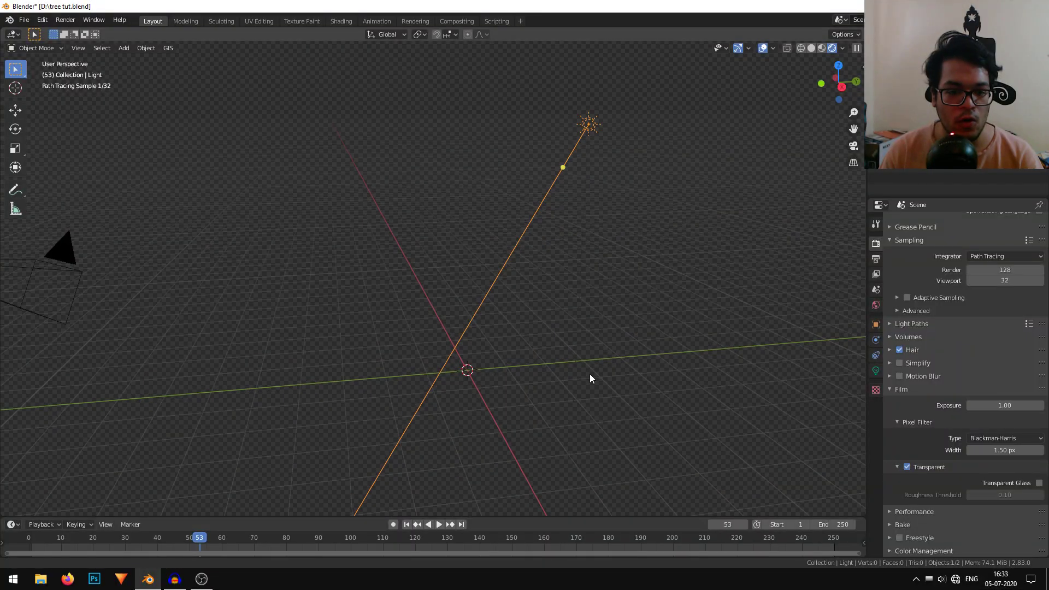
Step: Switch the 3D viewport from rendered to solid shading
{"action": "middle_click_drag", "start_coordinate": [591, 374], "coordinate": [363, 129]}
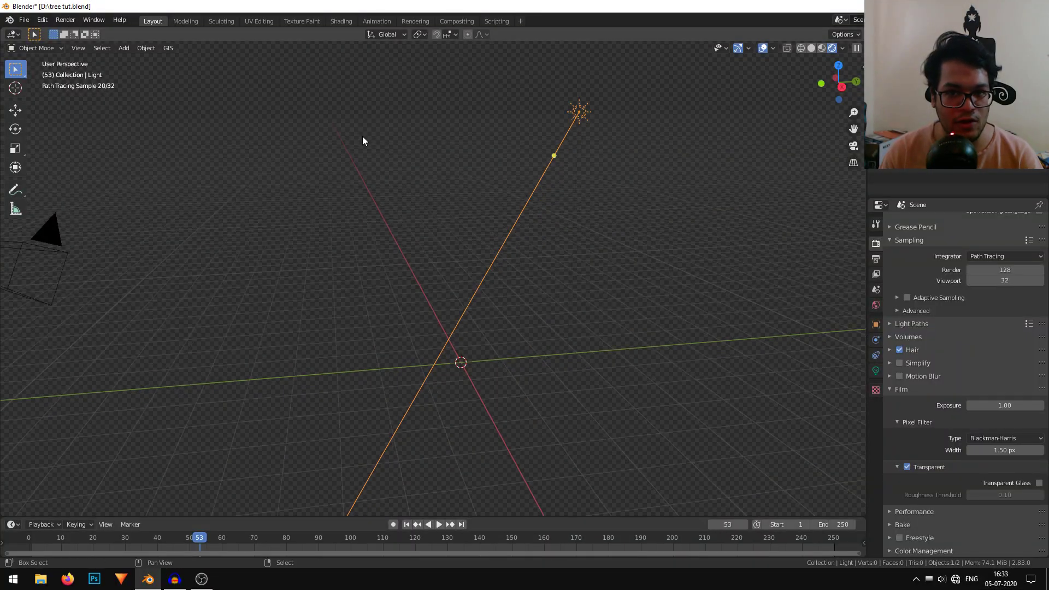
{"action": "left_click", "coordinate": [813, 48]}
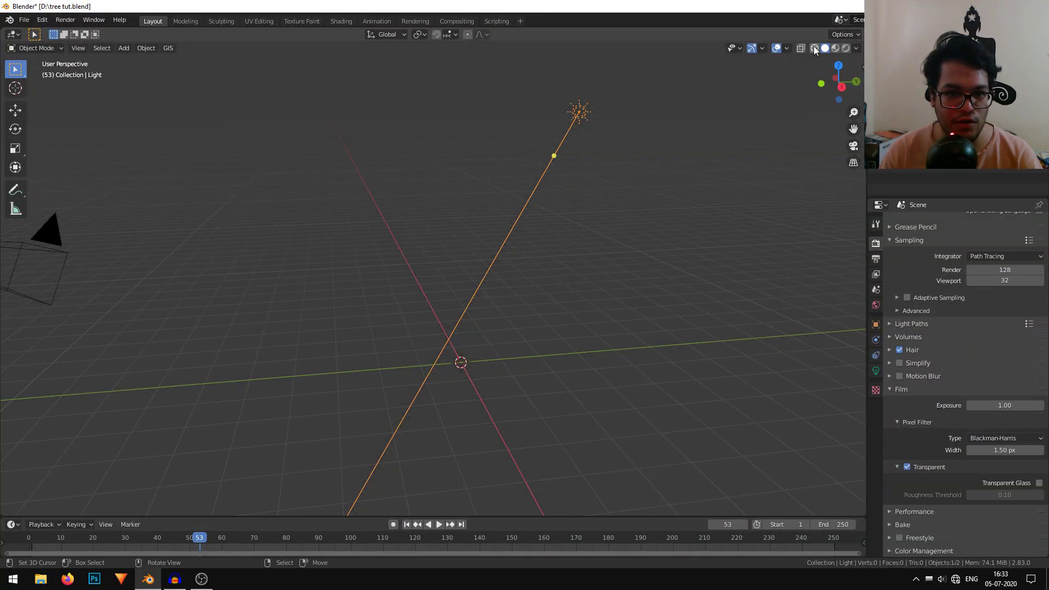
{"action": "middle_click_drag", "start_coordinate": [600, 276], "coordinate": [424, 199]}
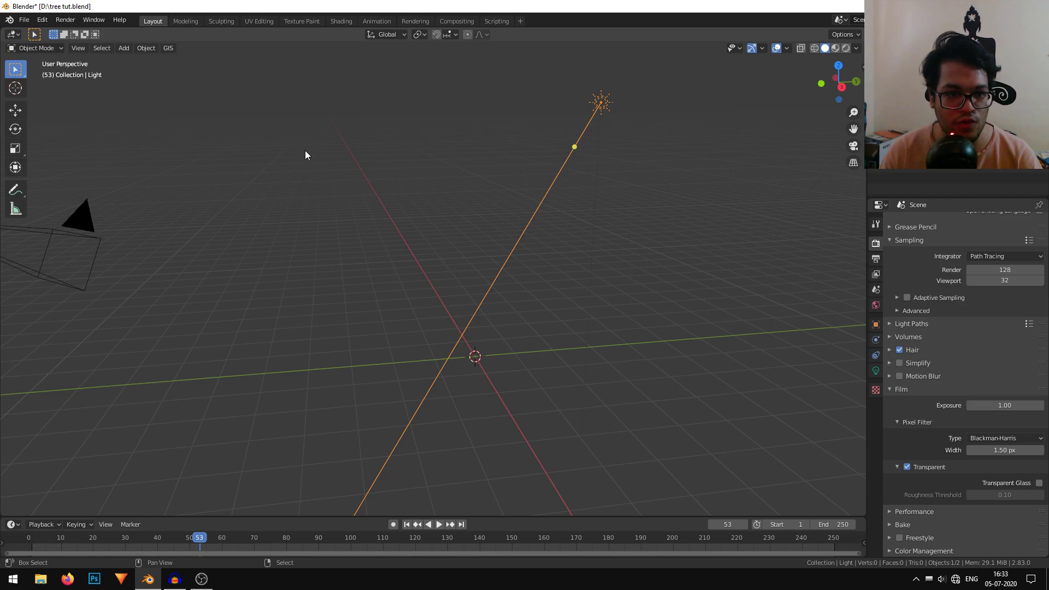
Step: Add a Sapling Tree Gen curve at the world origin
{"action": "key", "text": "shift+a"}
{"action": "mouse_move", "coordinate": [356, 175]}
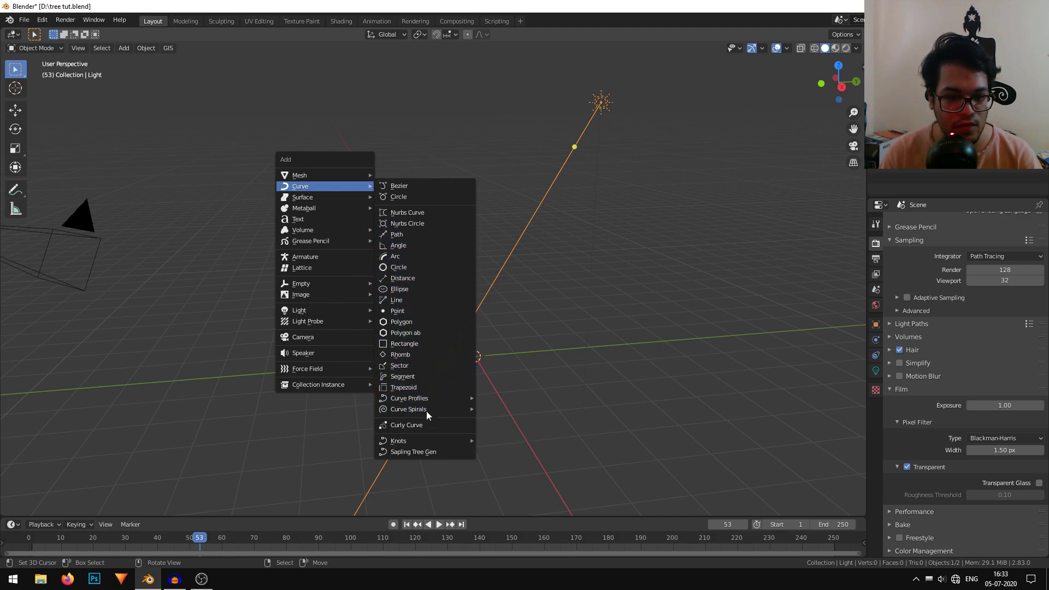
{"action": "left_click", "coordinate": [455, 453]}
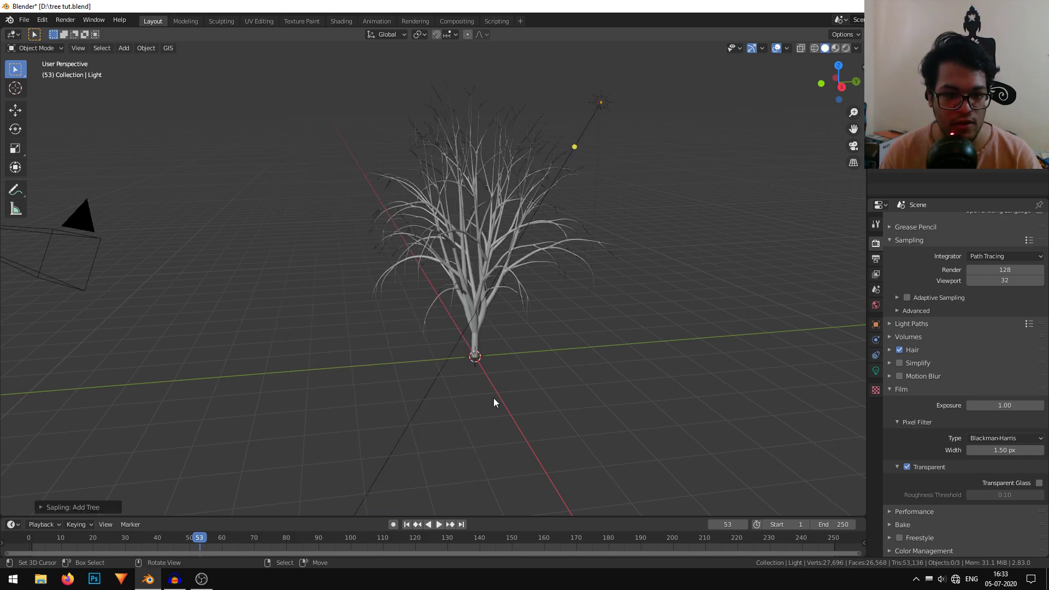
{"action": "scroll", "coordinate": [624, 343], "scroll_direction": "up", "scroll_amount": 5}
{"action": "middle_click_drag", "start_coordinate": [560, 480], "coordinate": [555, 495], "text": "shift"}
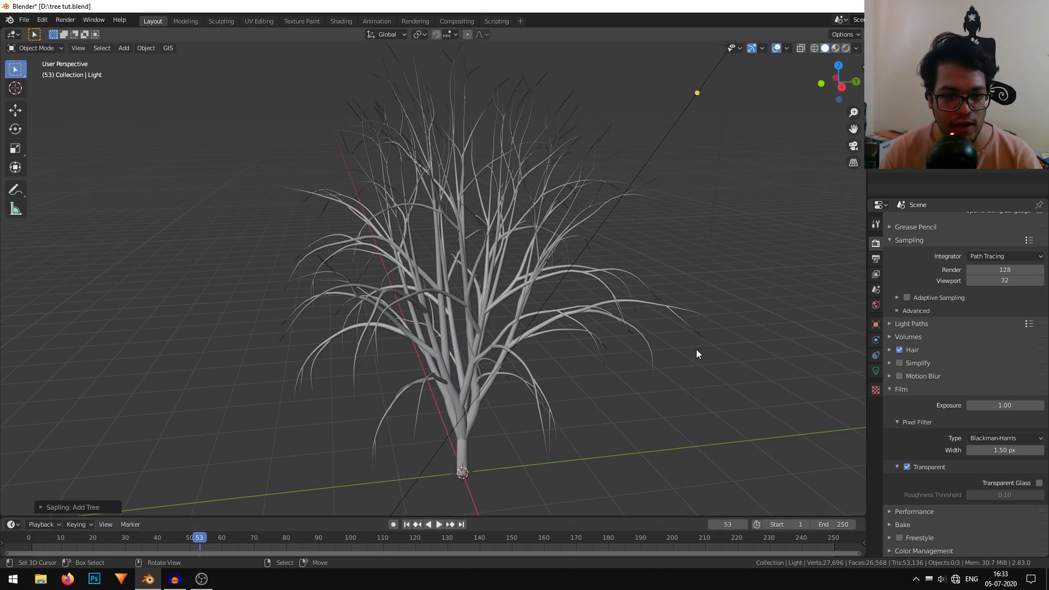
Step: Load the japanese_maple preset in the Sapling tree settings and view the whole tree
{"action": "left_click", "coordinate": [59, 504]}
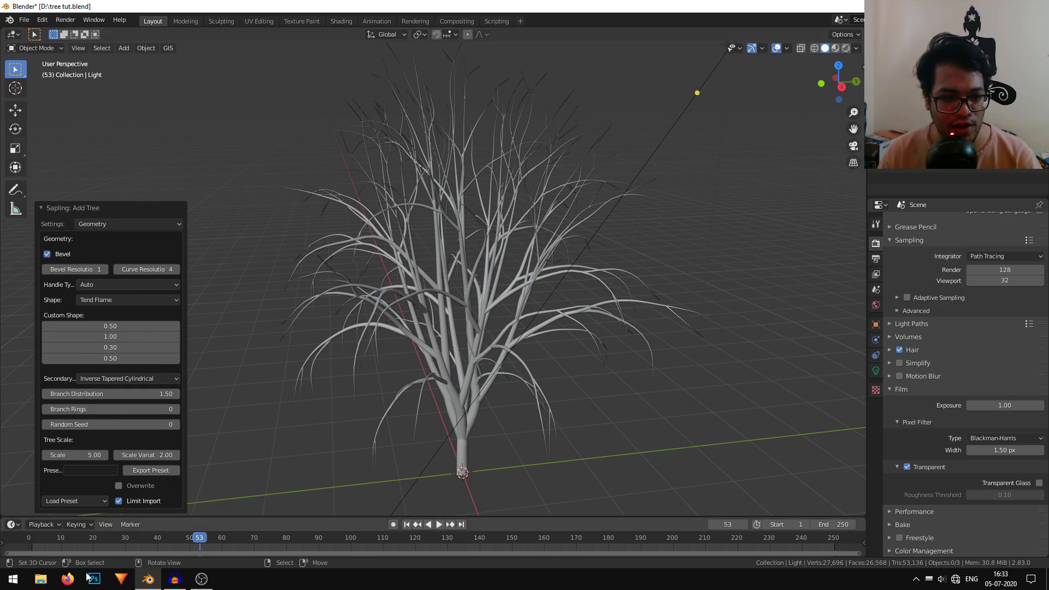
{"action": "left_click", "coordinate": [91, 505]}
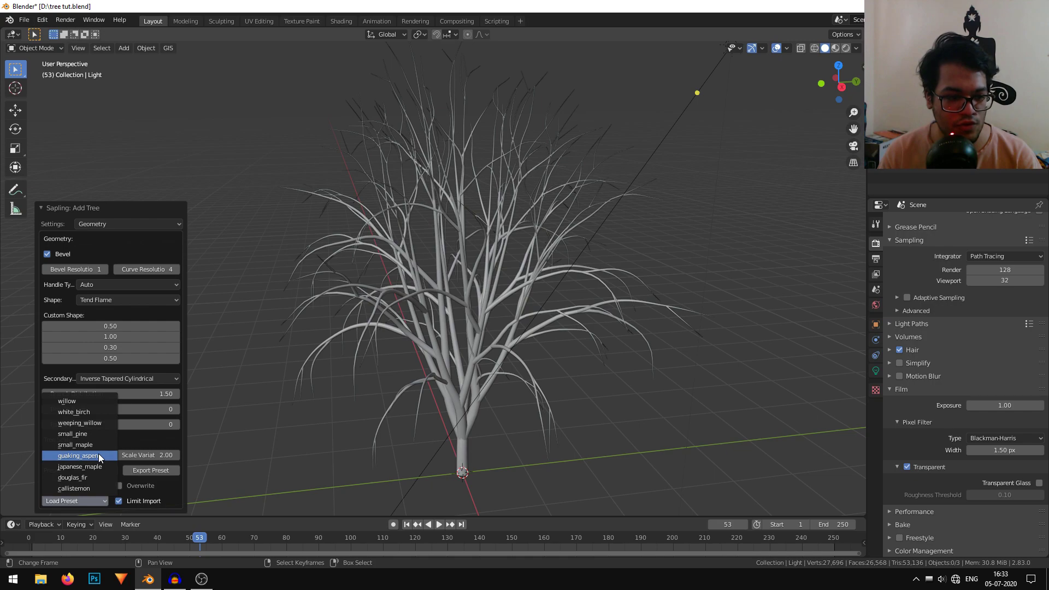
{"action": "left_click", "coordinate": [101, 468]}
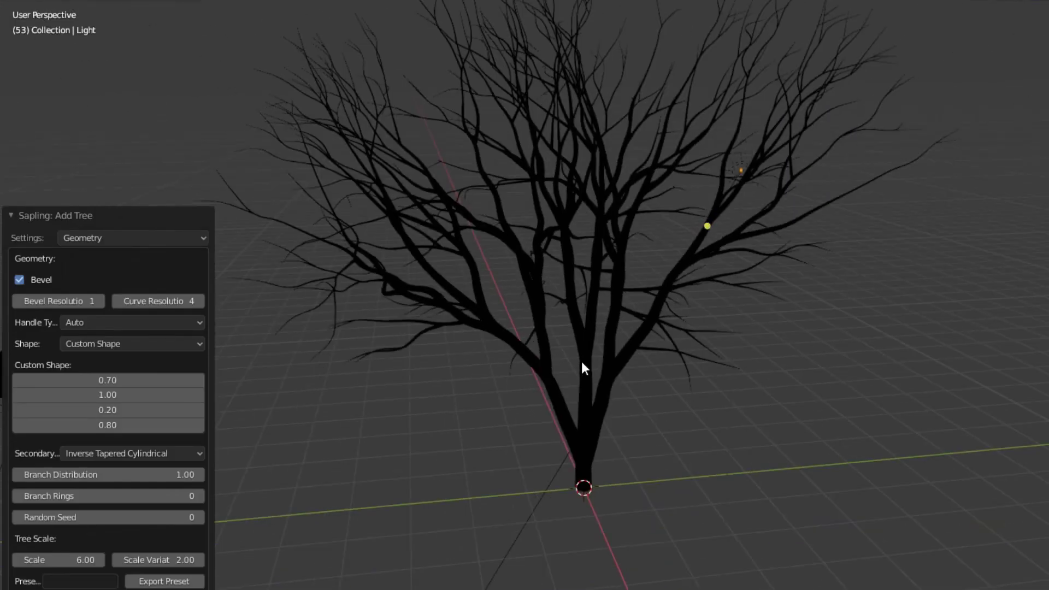
{"action": "middle_click_drag", "start_coordinate": [582, 362], "coordinate": [603, 371]}
{"action": "middle_click_drag", "start_coordinate": [591, 333], "coordinate": [577, 467], "text": "shift"}
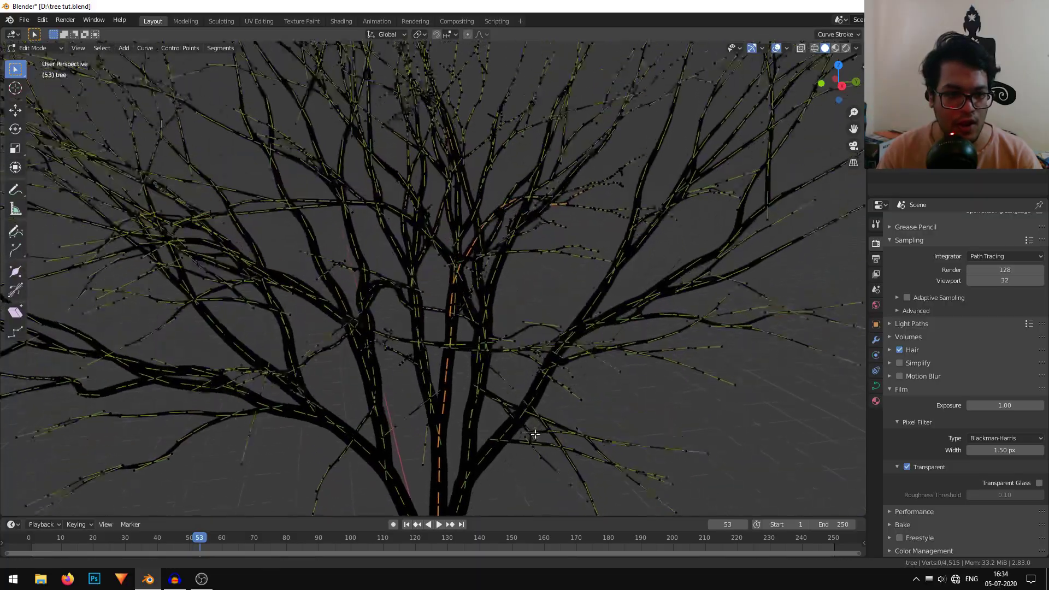
Step: Examine the tree's trunk and branch curves in Edit Mode
{"action": "middle_click_drag", "start_coordinate": [539, 426], "coordinate": [400, 313]}
{"action": "scroll", "coordinate": [419, 414], "scroll_direction": "down", "scroll_amount": 5}
{"action": "scroll", "coordinate": [446, 267], "scroll_direction": "up", "scroll_amount": 3}
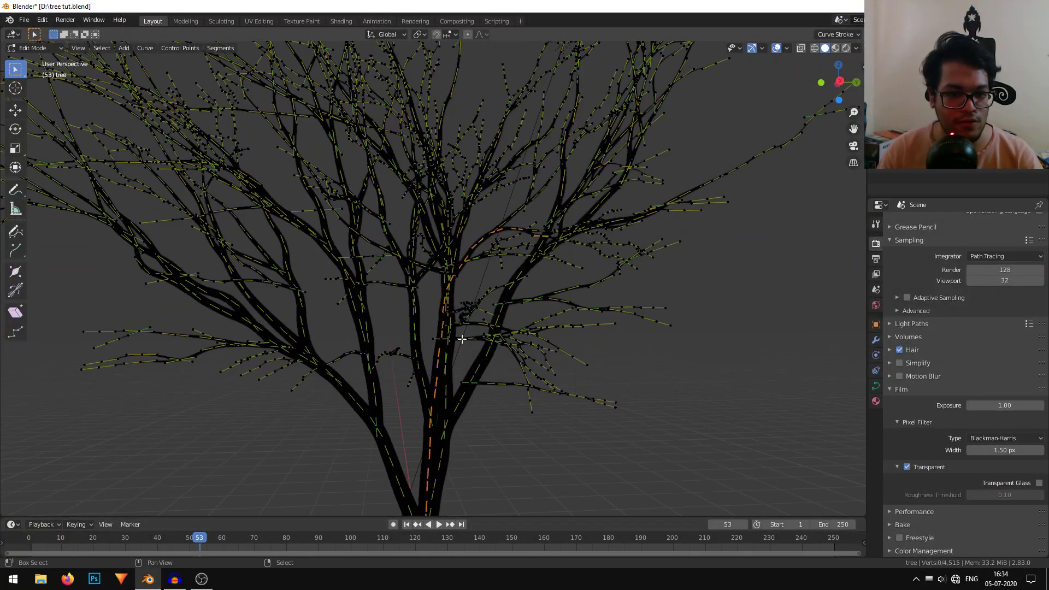
Step: Return to Object Mode and convert the tree curve to a mesh
{"action": "middle_click_drag", "start_coordinate": [462, 340], "coordinate": [428, 438], "text": "shift"}
{"action": "middle_click_drag", "start_coordinate": [541, 355], "coordinate": [510, 391]}
{"action": "key", "text": "Tab"}
{"action": "scroll", "coordinate": [460, 327], "scroll_direction": "down", "scroll_amount": 5}
{"action": "middle_click_drag", "start_coordinate": [460, 323], "coordinate": [447, 310]}
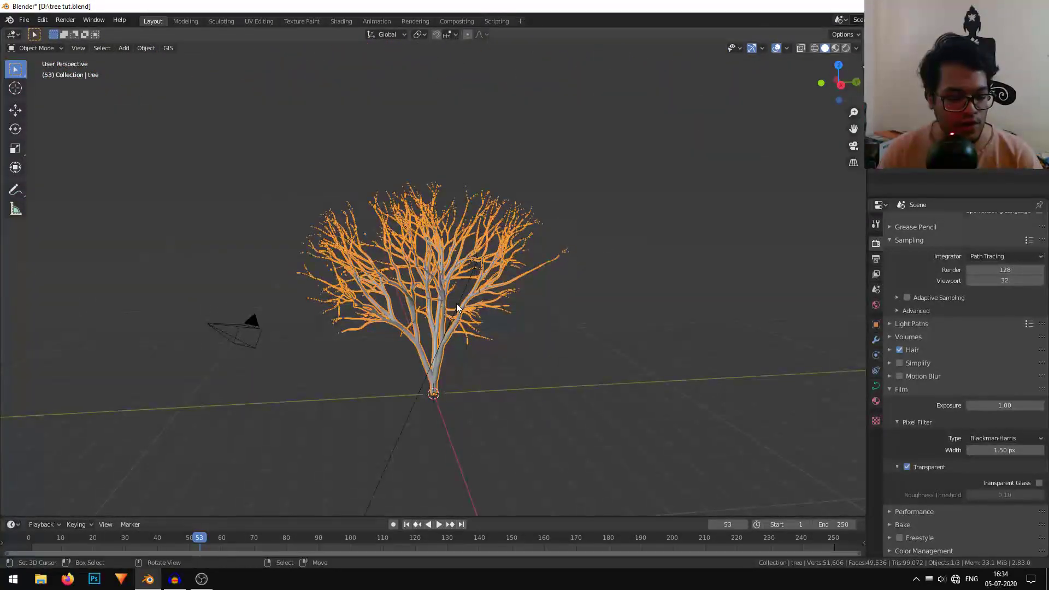
{"action": "key", "text": "alt+c"}
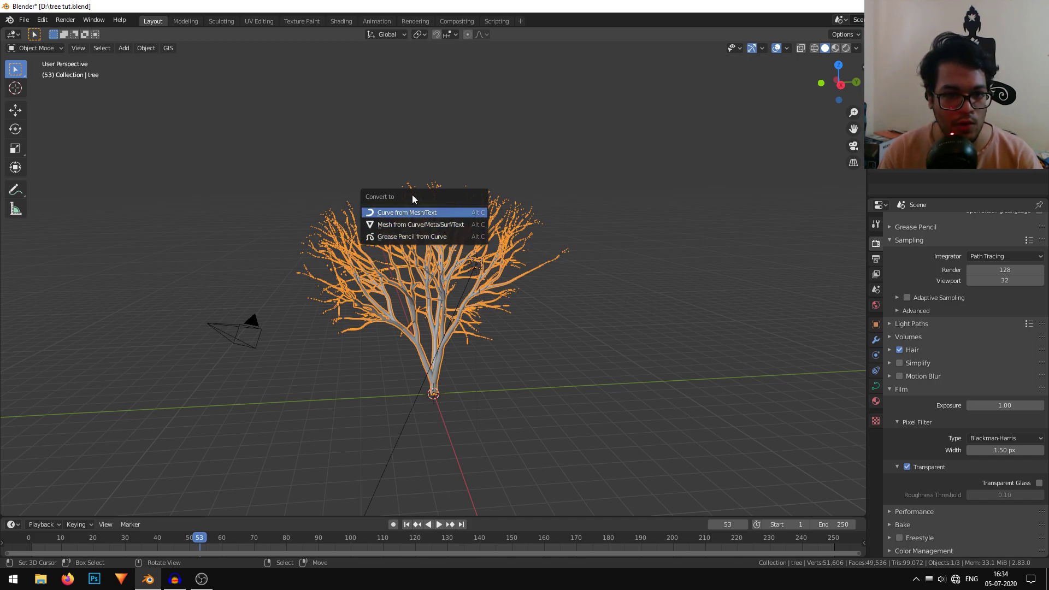
{"action": "left_click", "coordinate": [468, 224]}
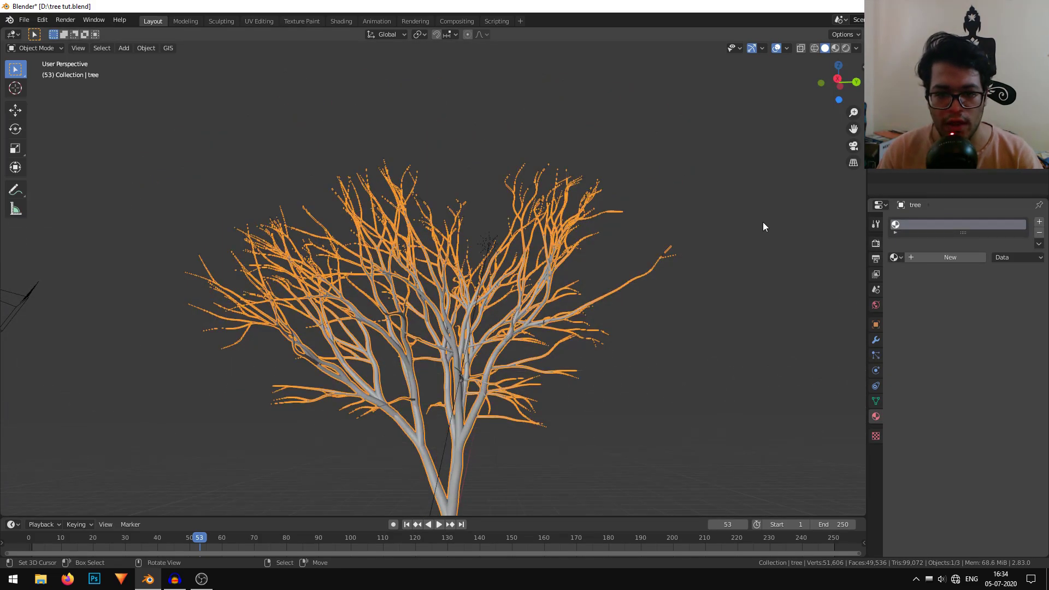
Step: Create a new material on the tree and name it bark
{"action": "left_click", "coordinate": [958, 257]}
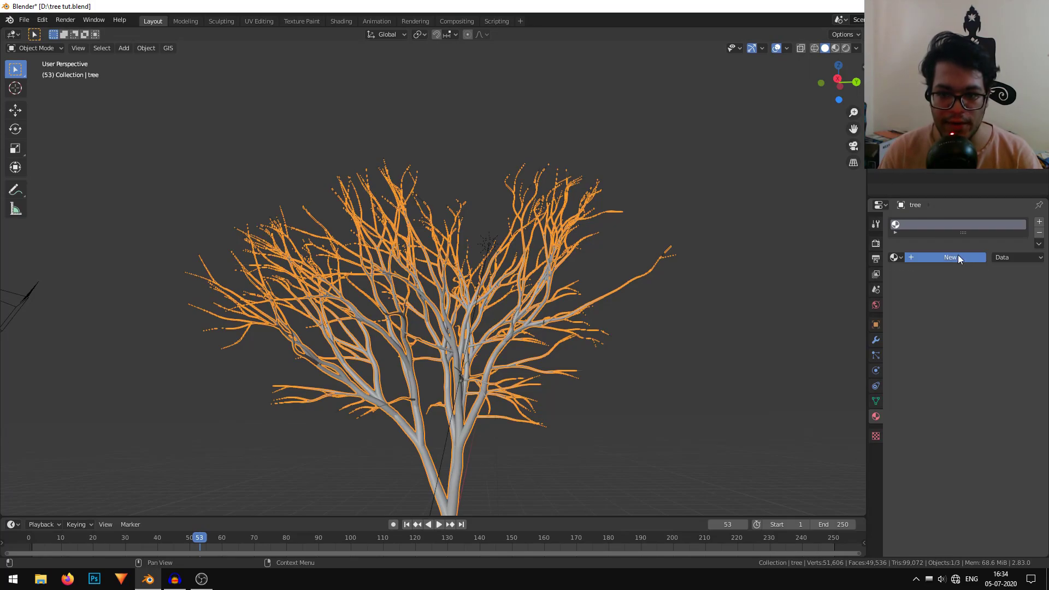
{"action": "left_click", "coordinate": [929, 257]}
{"action": "type", "text": "b"}
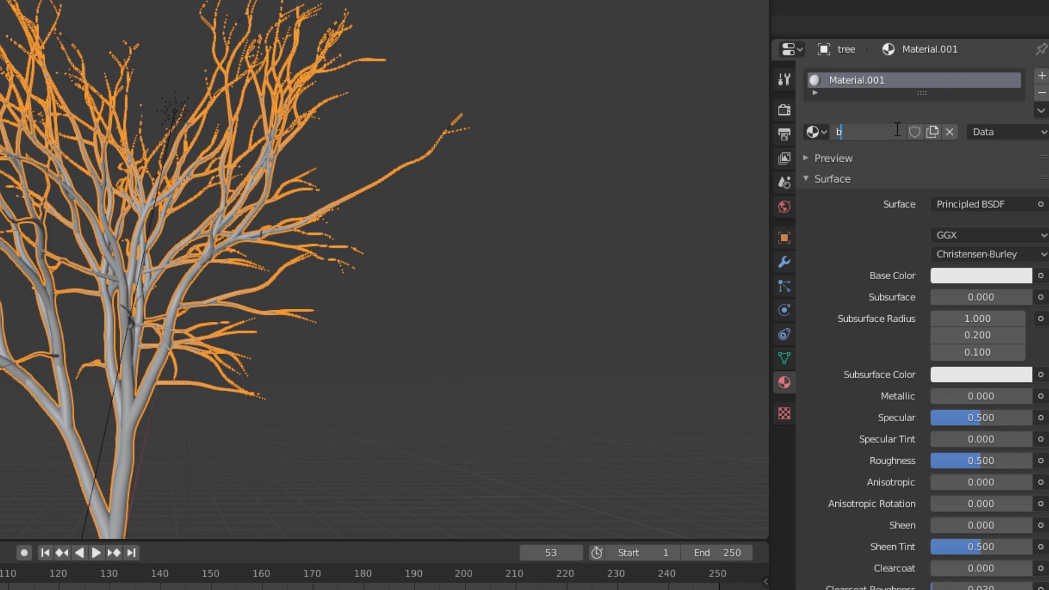
{"action": "type", "text": "ark"}
{"action": "key", "text": "Return"}
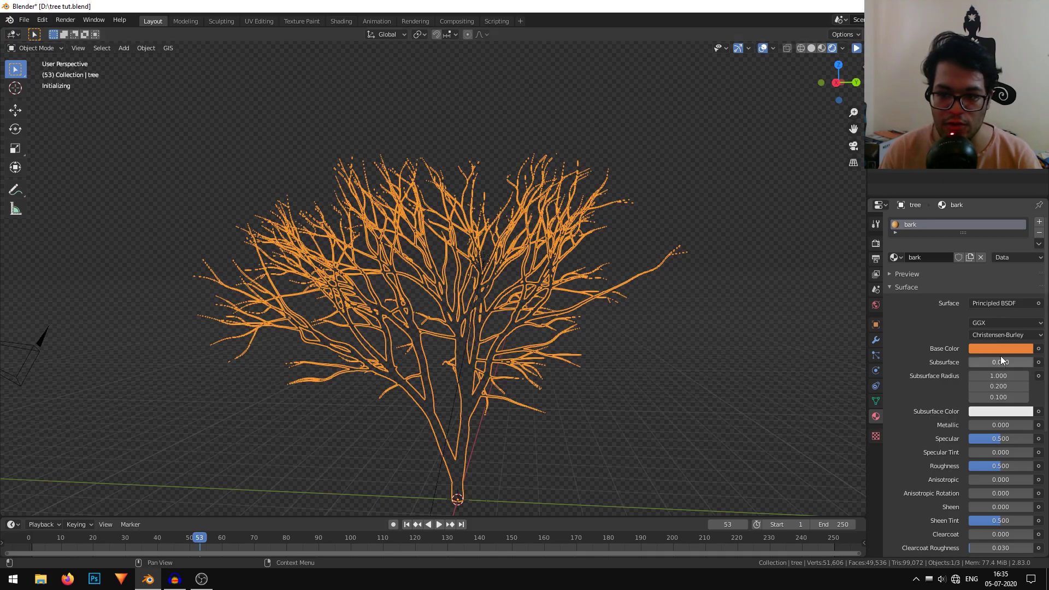
Step: Set the bark material's Base Color to a dark reddish brown, with hue about 0.041 and saturation about 0.896
{"action": "left_click", "coordinate": [1001, 352]}
{"action": "left_click_drag", "start_coordinate": [995, 260], "coordinate": [968, 268]}
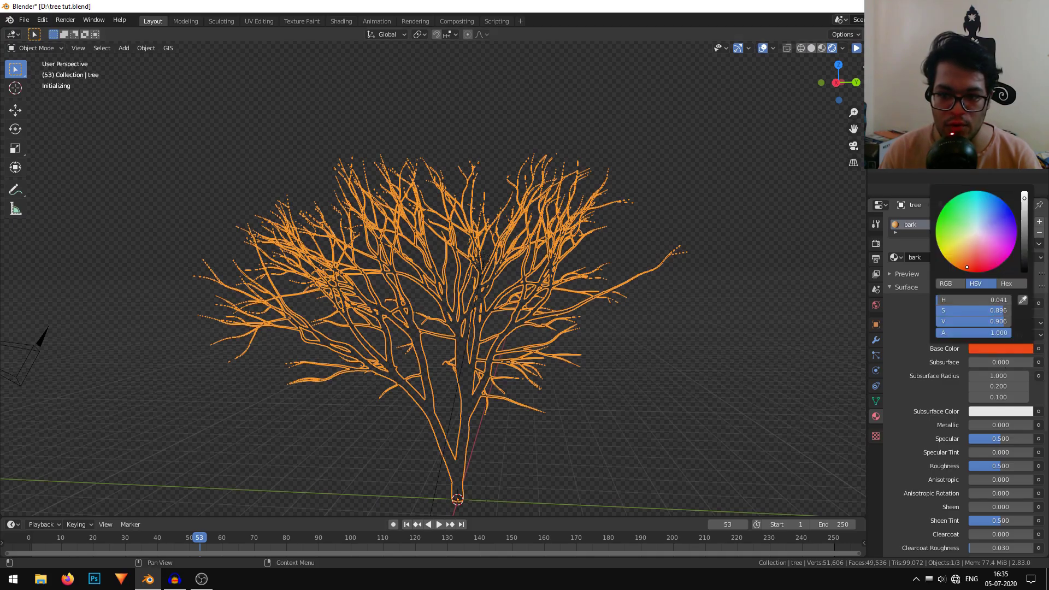
{"action": "left_click_drag", "start_coordinate": [1025, 199], "coordinate": [1025, 249]}
{"action": "middle_click_drag", "start_coordinate": [563, 391], "coordinate": [559, 317]}
{"action": "scroll", "coordinate": [559, 317], "scroll_direction": "up", "scroll_amount": 4}
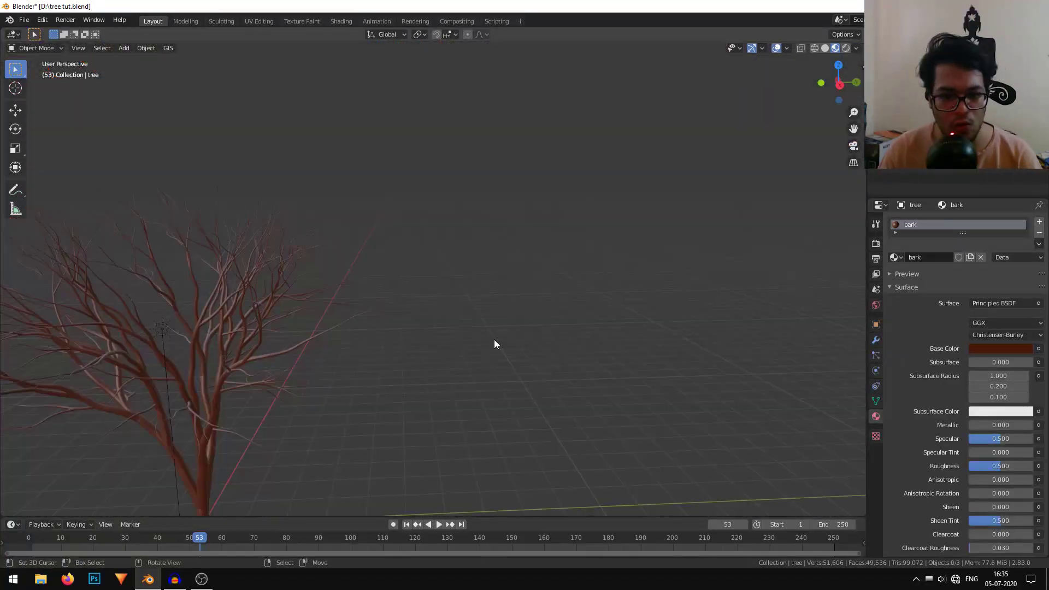
{"action": "middle_click_drag", "start_coordinate": [494, 340], "coordinate": [462, 324], "text": "shift"}
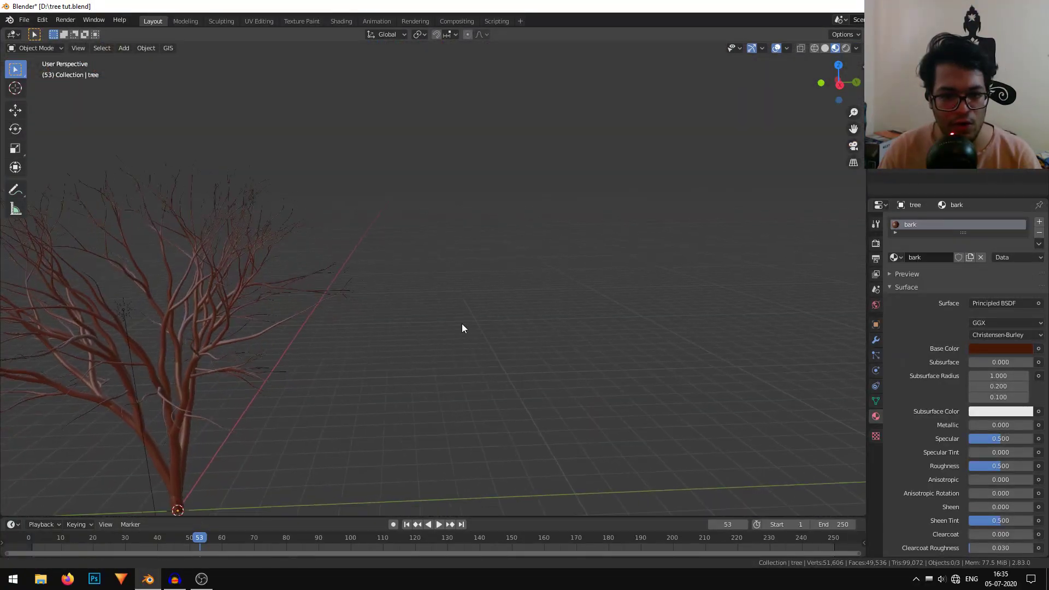
Step: Search the add-on preferences for "ima" and check the Import Images as Planes add-on's status and details
{"action": "left_click", "coordinate": [42, 20]}
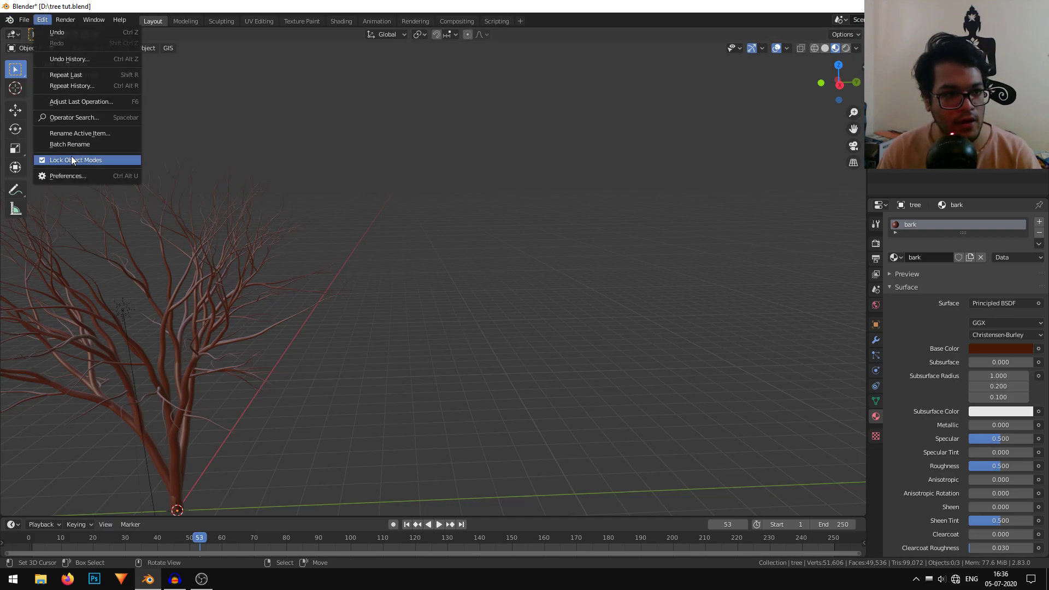
{"action": "left_click", "coordinate": [71, 172]}
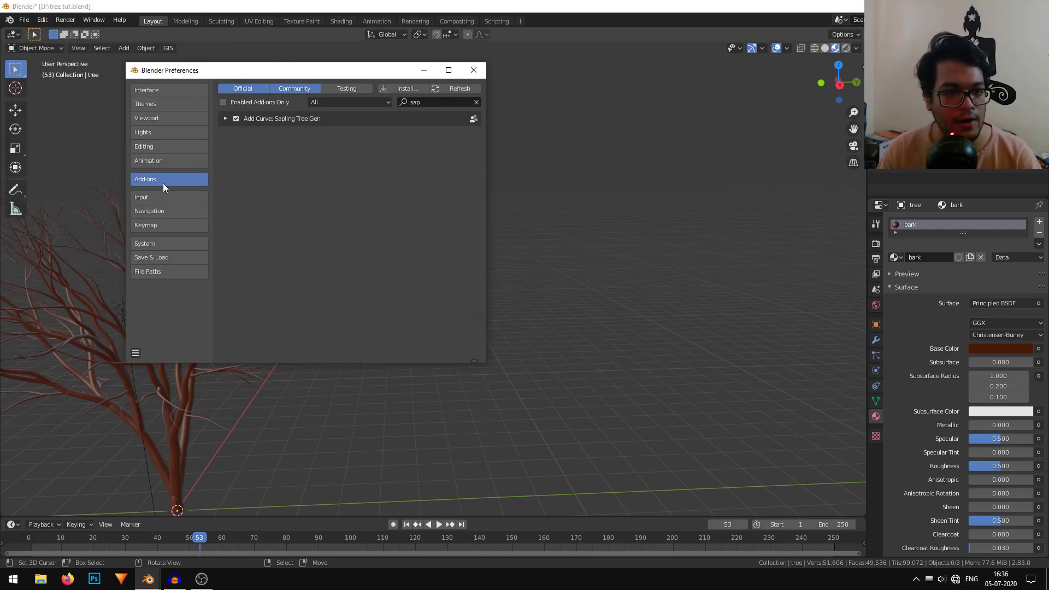
{"action": "left_click", "coordinate": [441, 103]}
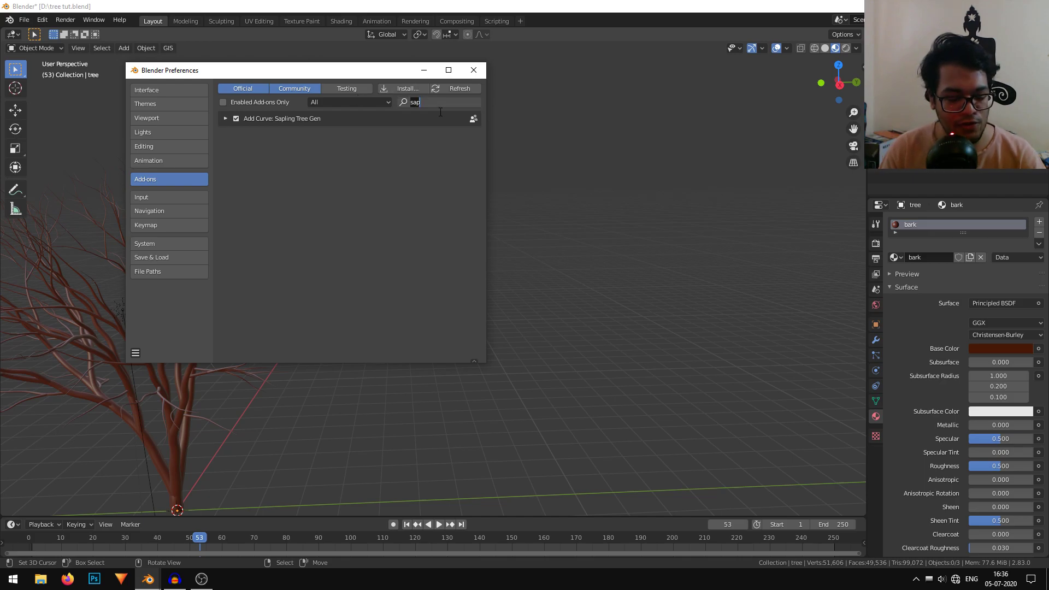
{"action": "type", "text": "ima"}
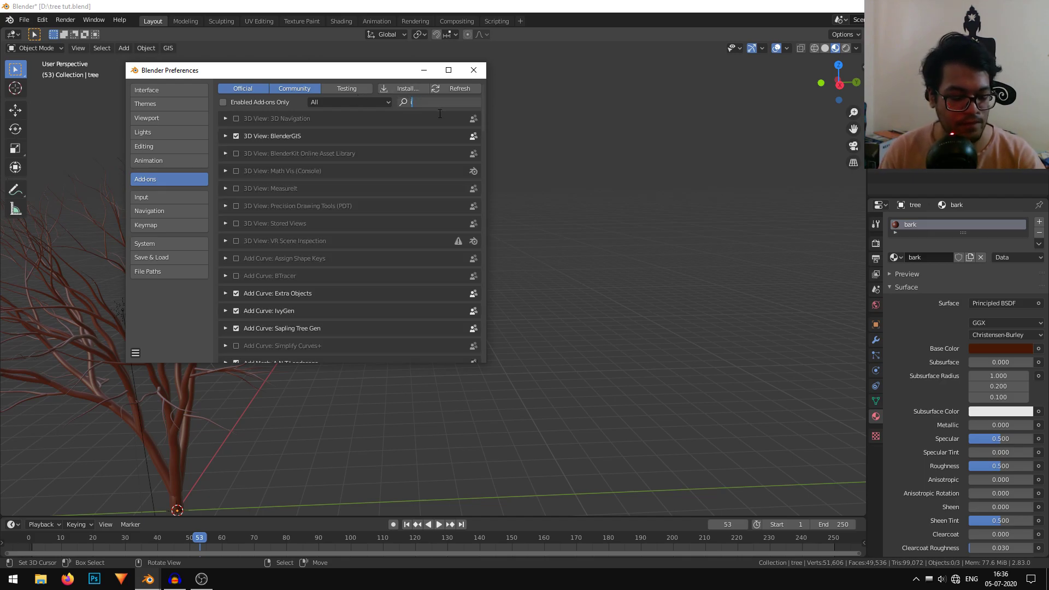
{"action": "left_click", "coordinate": [309, 160]}
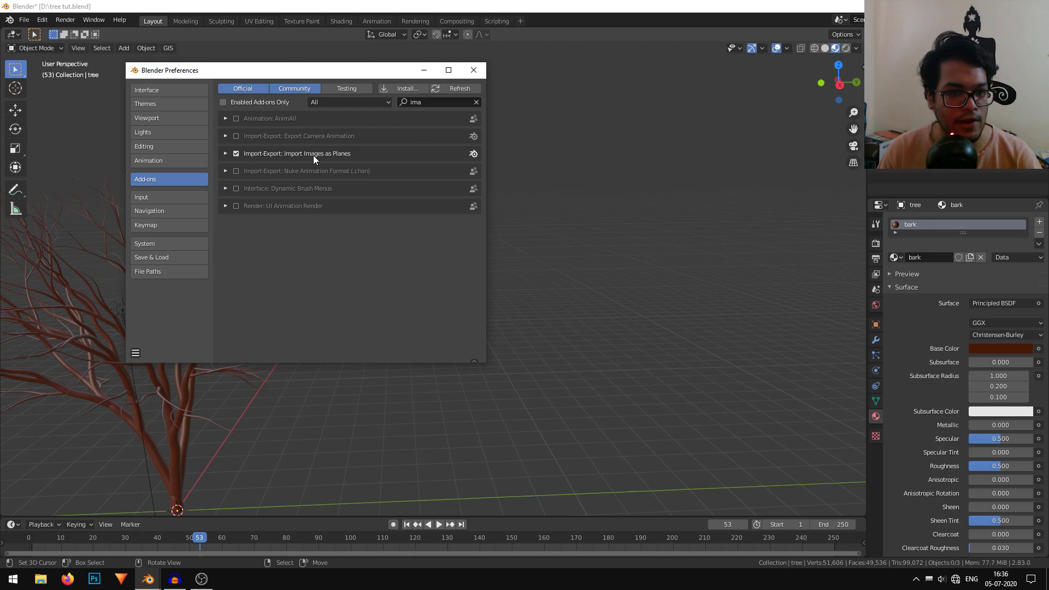
{"action": "left_click", "coordinate": [225, 154]}
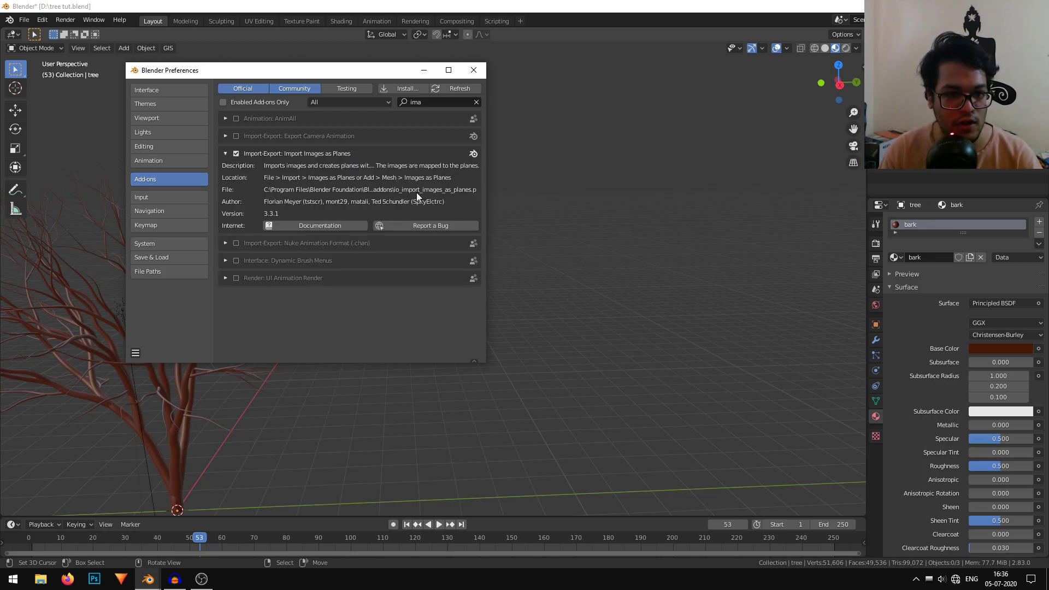
{"action": "left_click", "coordinate": [225, 154]}
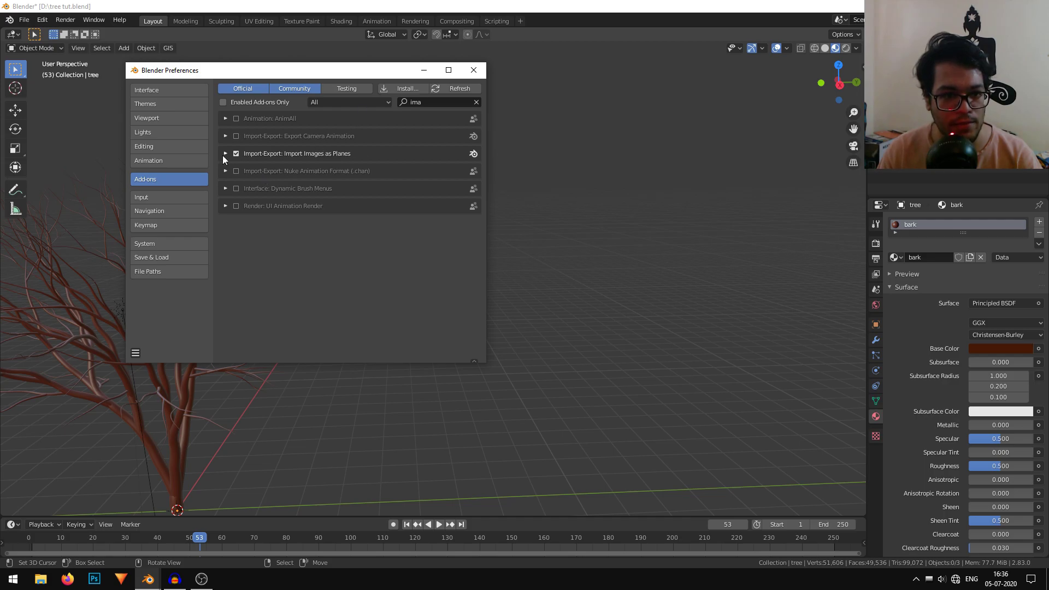
{"action": "left_click", "coordinate": [225, 155]}
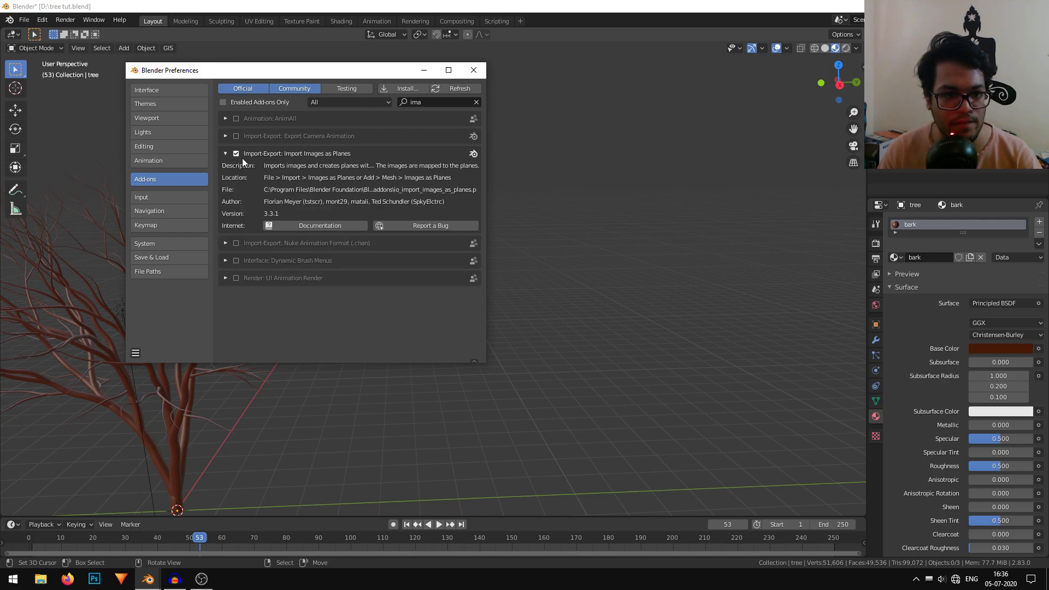
{"action": "left_click", "coordinate": [223, 154]}
{"action": "left_click", "coordinate": [473, 71]}
Step: Import the TexturesCom_Leaves_Ficus01_512_albedo texture from E:\Textures\Leaves\1 as an image plane beside the tree
{"action": "scroll", "coordinate": [442, 254], "scroll_direction": "down", "scroll_amount": 2}
{"action": "middle_click_drag", "start_coordinate": [442, 254], "coordinate": [457, 198], "text": "shift"}
{"action": "key", "text": "shift+a"}
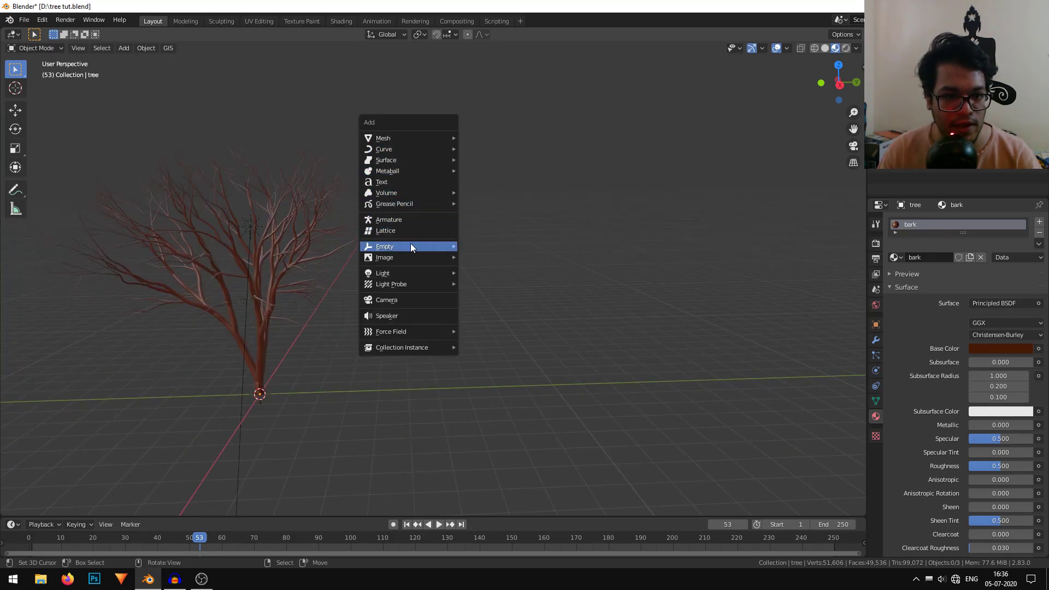
{"action": "mouse_move", "coordinate": [411, 255]}
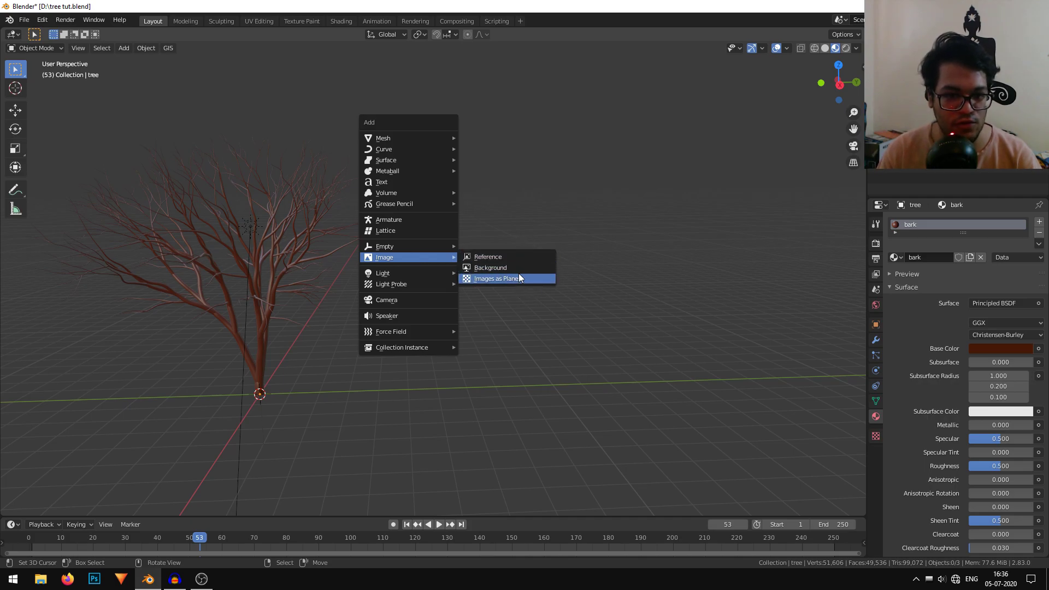
{"action": "left_click", "coordinate": [519, 278]}
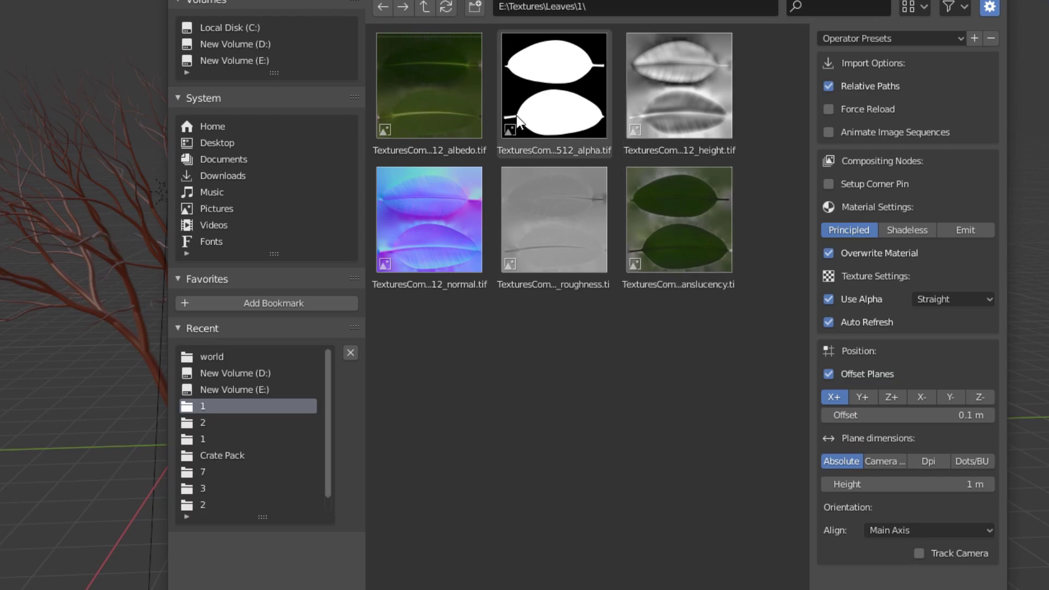
{"action": "double_click", "coordinate": [467, 95]}
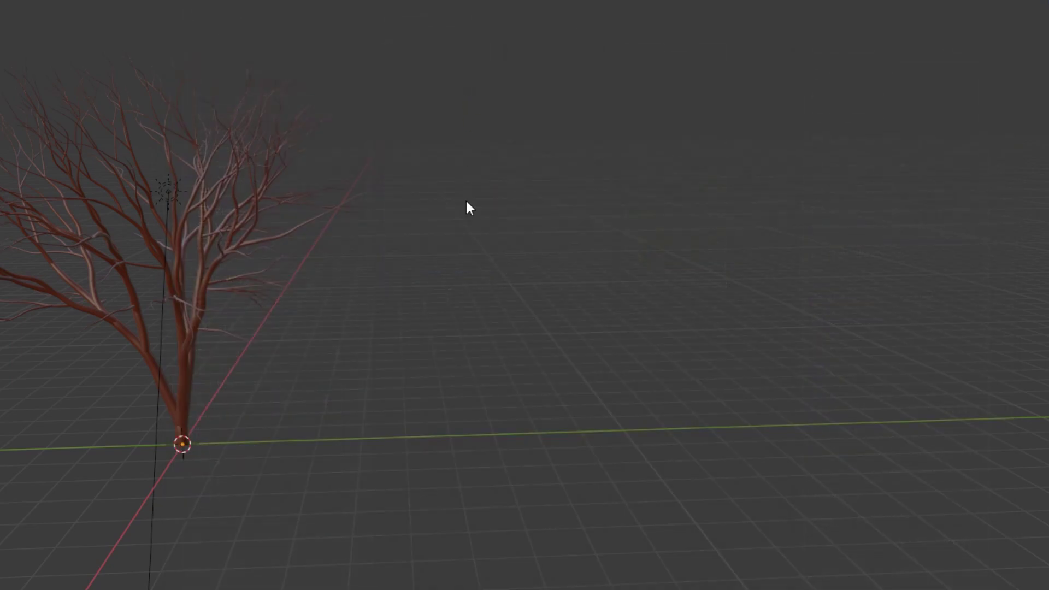
{"action": "right_click", "coordinate": [483, 244], "text": "shift"}
{"action": "scroll", "coordinate": [475, 244], "scroll_direction": "up", "scroll_amount": 3}
{"action": "middle_click_drag", "start_coordinate": [407, 286], "coordinate": [642, 81], "text": "shift"}
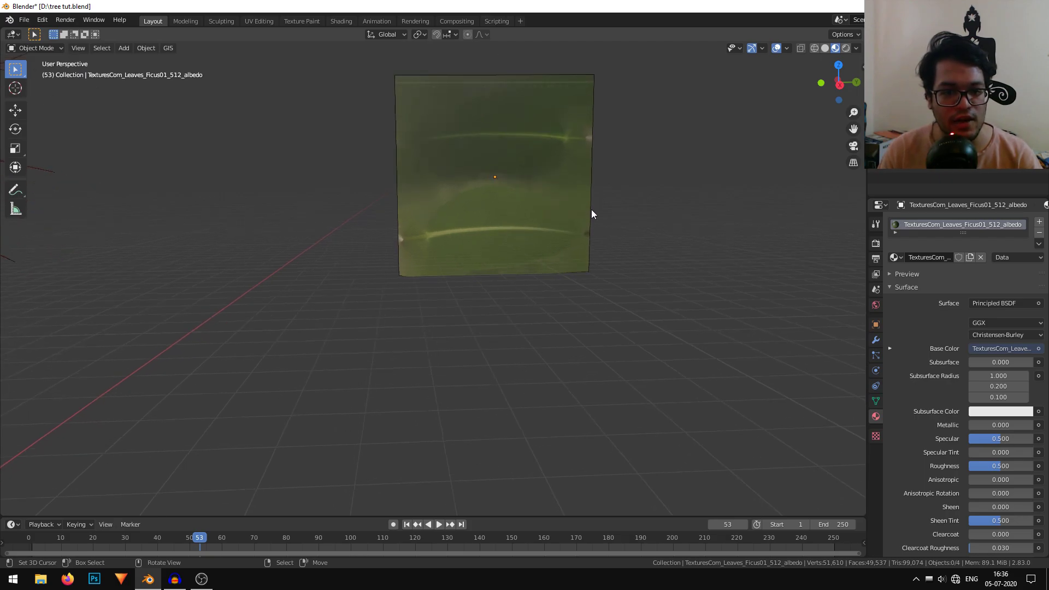
Step: Add one centred horizontal loop cut to the leaf plane in Edit Mode, separating the two leaves
{"action": "scroll", "coordinate": [464, 195], "scroll_direction": "down", "scroll_amount": 4}
{"action": "middle_click_drag", "start_coordinate": [503, 196], "coordinate": [172, 379], "text": "shift"}
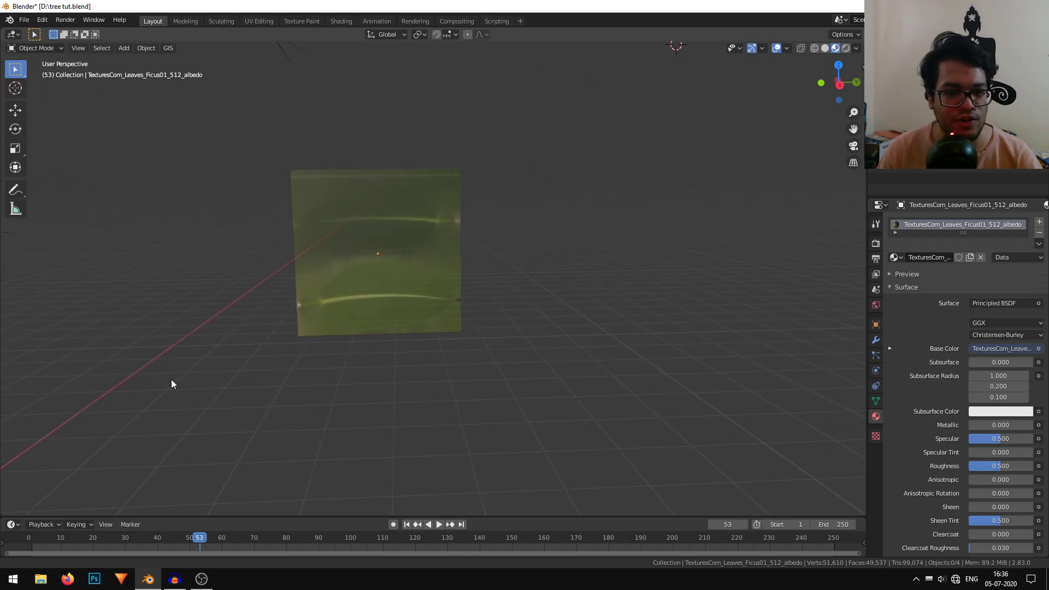
{"action": "scroll", "coordinate": [295, 288], "scroll_direction": "up", "scroll_amount": 2}
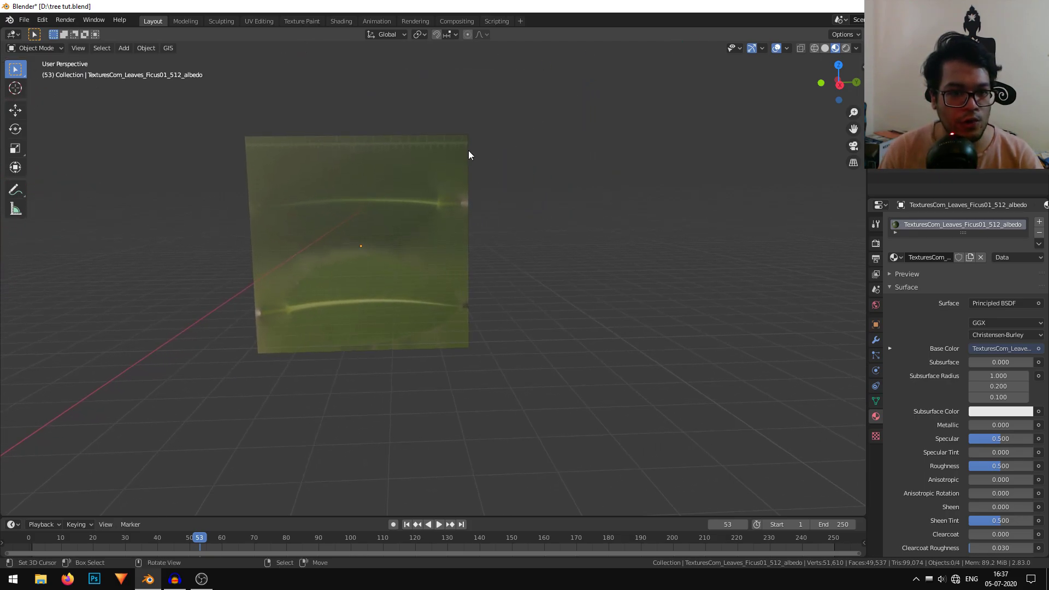
{"action": "key", "text": "Tab"}
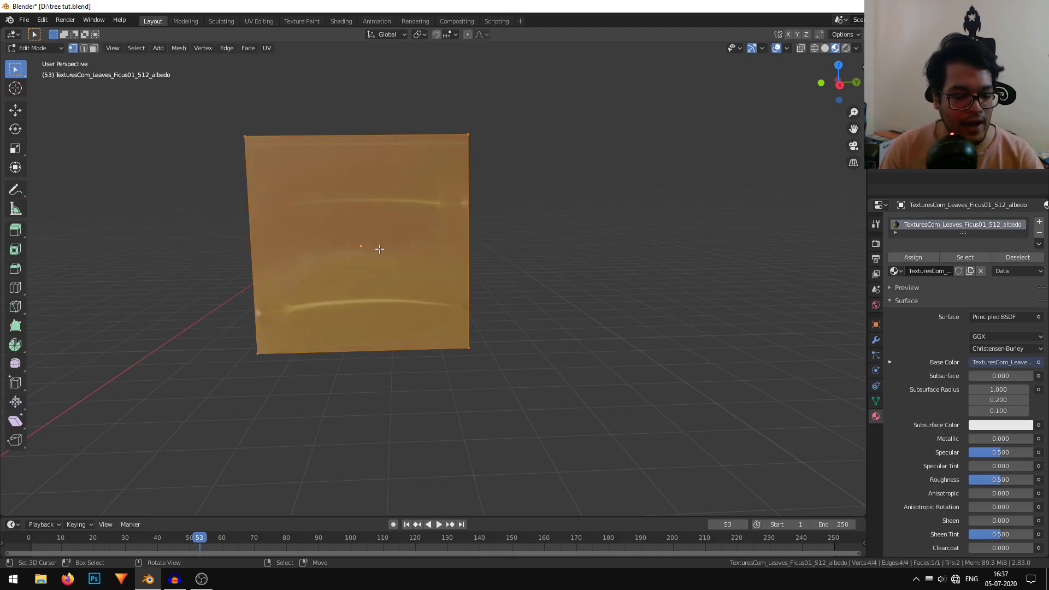
{"action": "key", "text": "ctrl+r"}
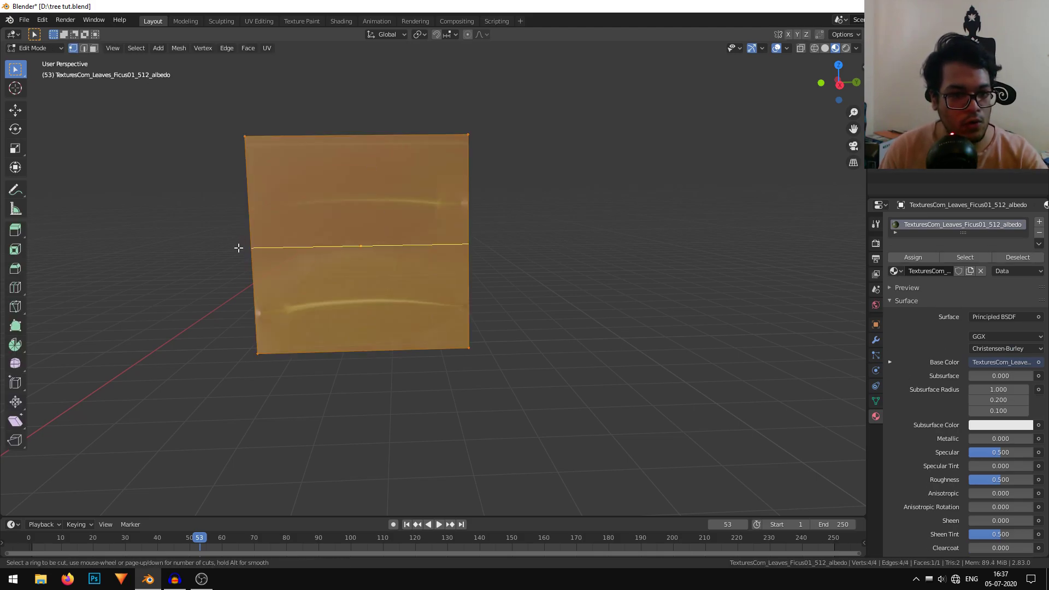
{"action": "left_click", "coordinate": [263, 223]}
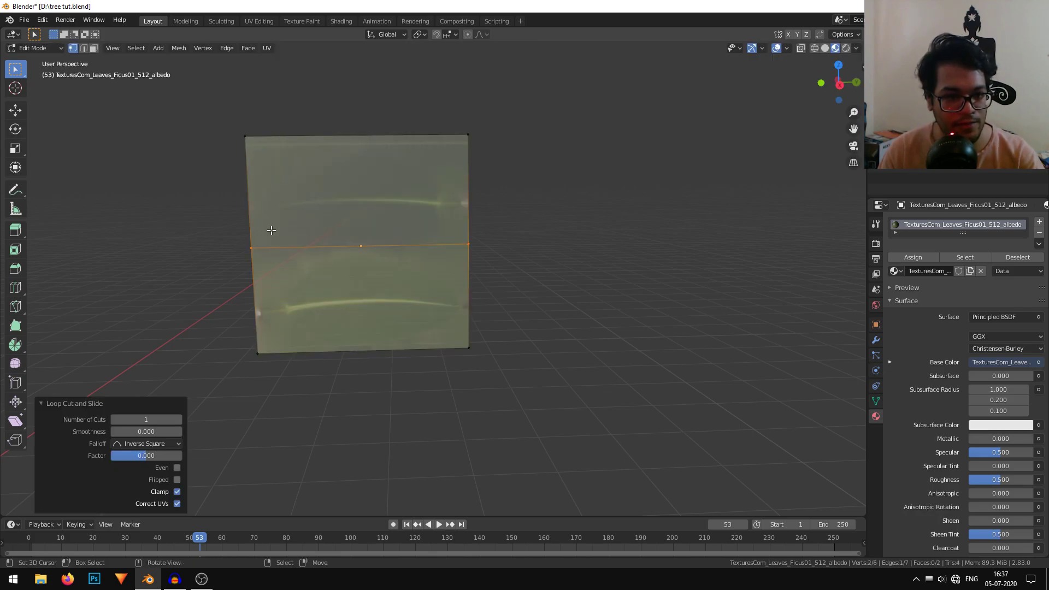
{"action": "middle_click_drag", "start_coordinate": [401, 338], "coordinate": [403, 339], "text": "shift"}
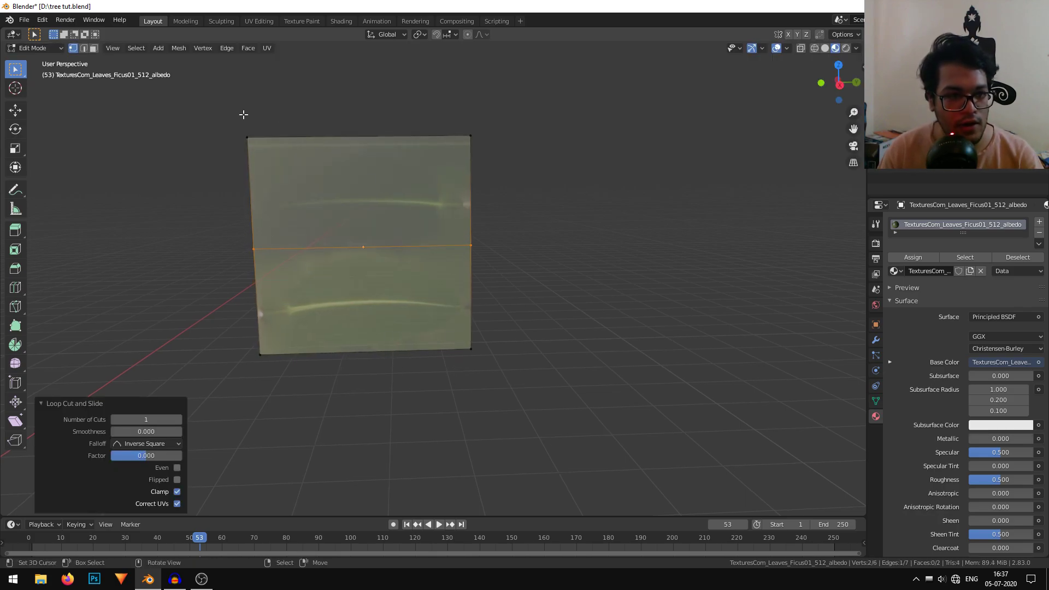
Step: Delete the upper face of the leaf plane in face select mode, keeping only the lower leaf
{"action": "left_click", "coordinate": [94, 48]}
{"action": "left_click", "coordinate": [418, 219]}
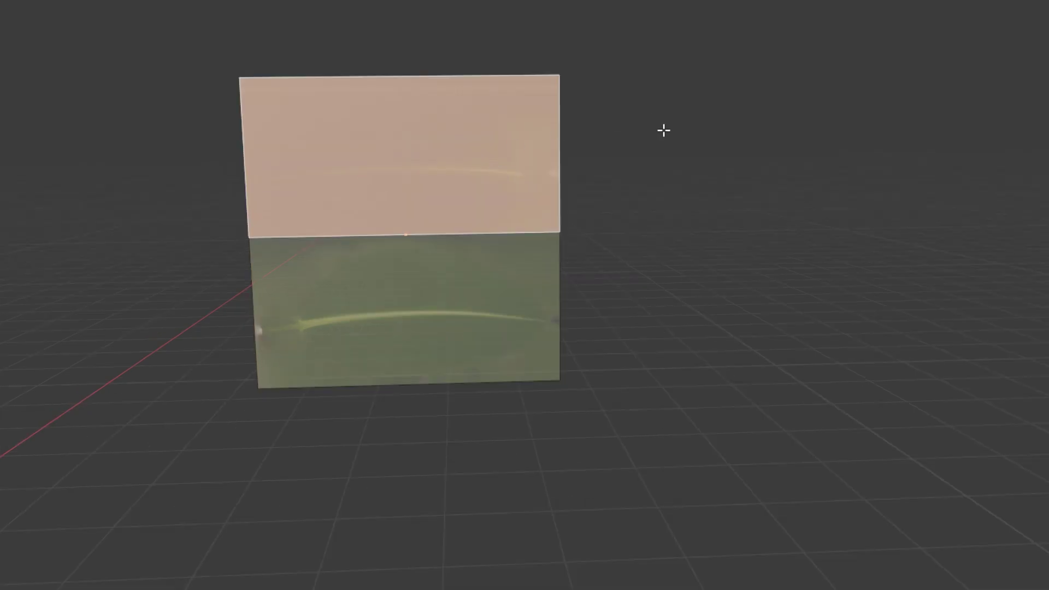
{"action": "key", "text": "x"}
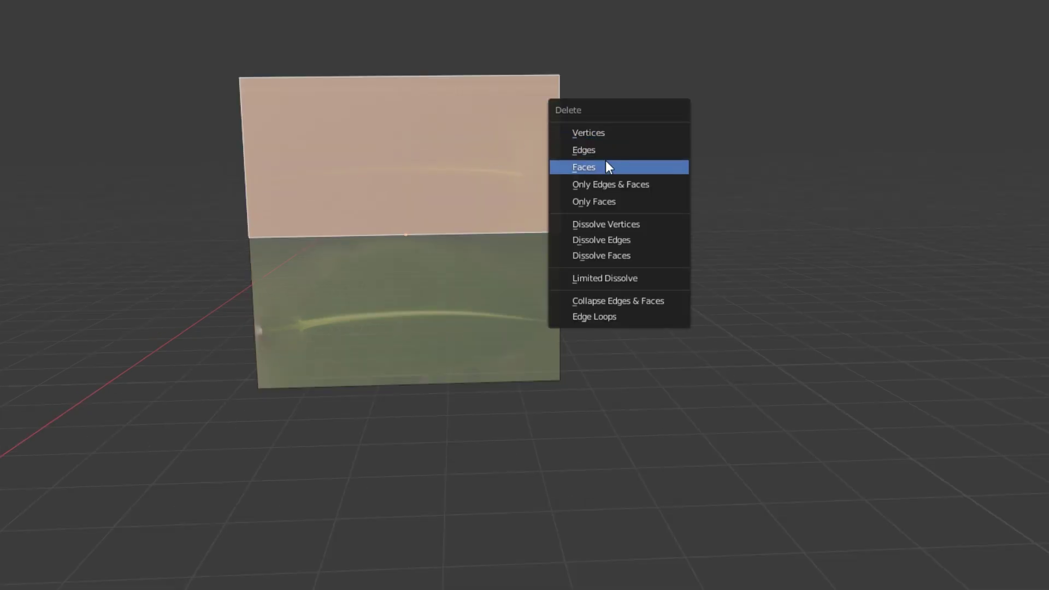
{"action": "left_click", "coordinate": [501, 199]}
Step: Set the leaf plane's origin to the 3D cursor at the leaf's stem end in Object Mode
{"action": "key", "text": "Tab"}
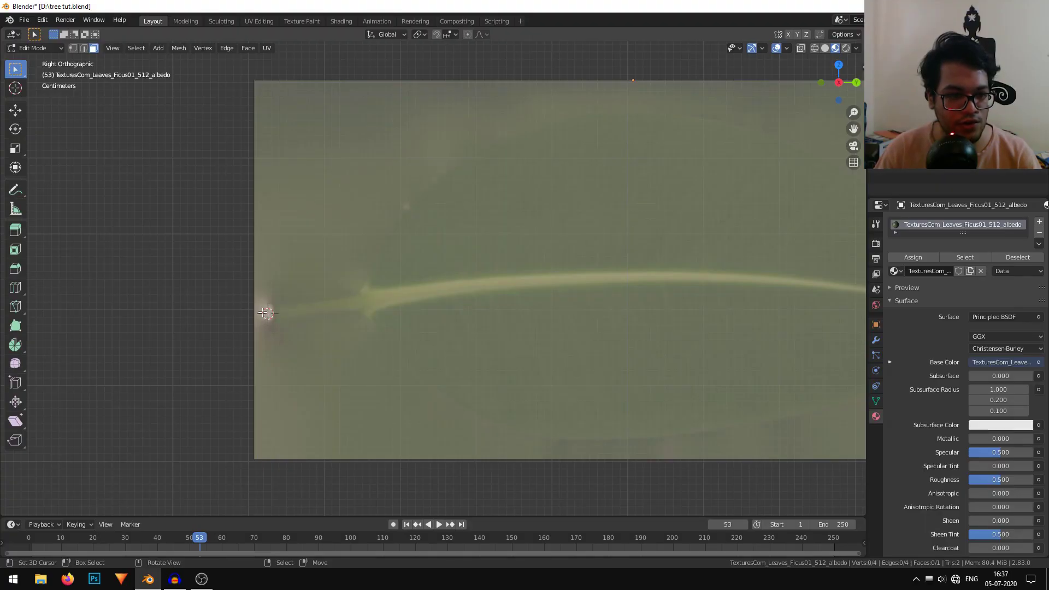
{"action": "scroll", "coordinate": [327, 403], "scroll_direction": "down", "scroll_amount": 4}
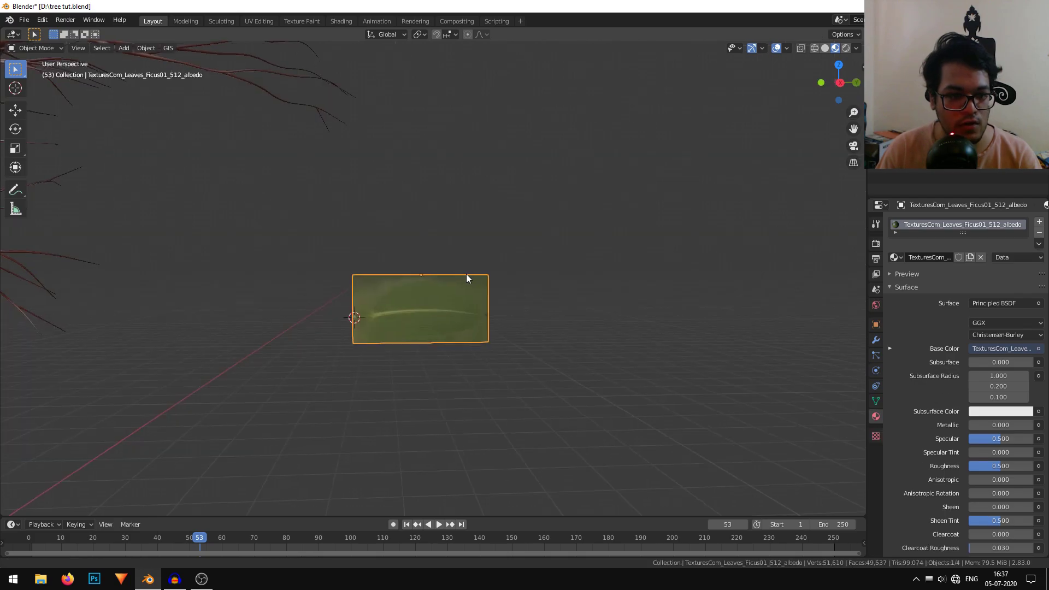
{"action": "middle_click_drag", "start_coordinate": [467, 274], "coordinate": [462, 267]}
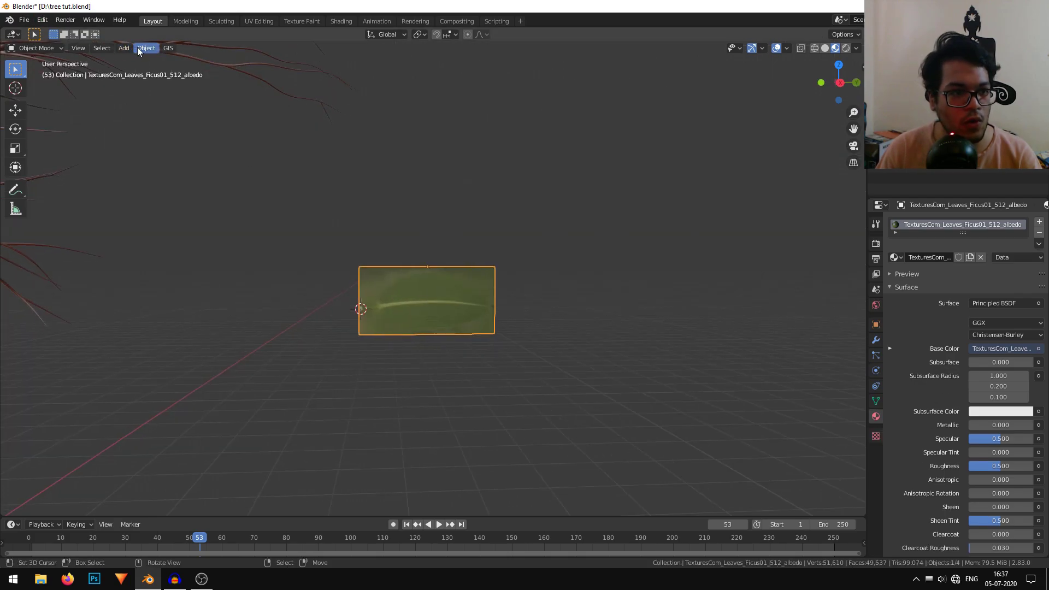
{"action": "left_click", "coordinate": [137, 48]}
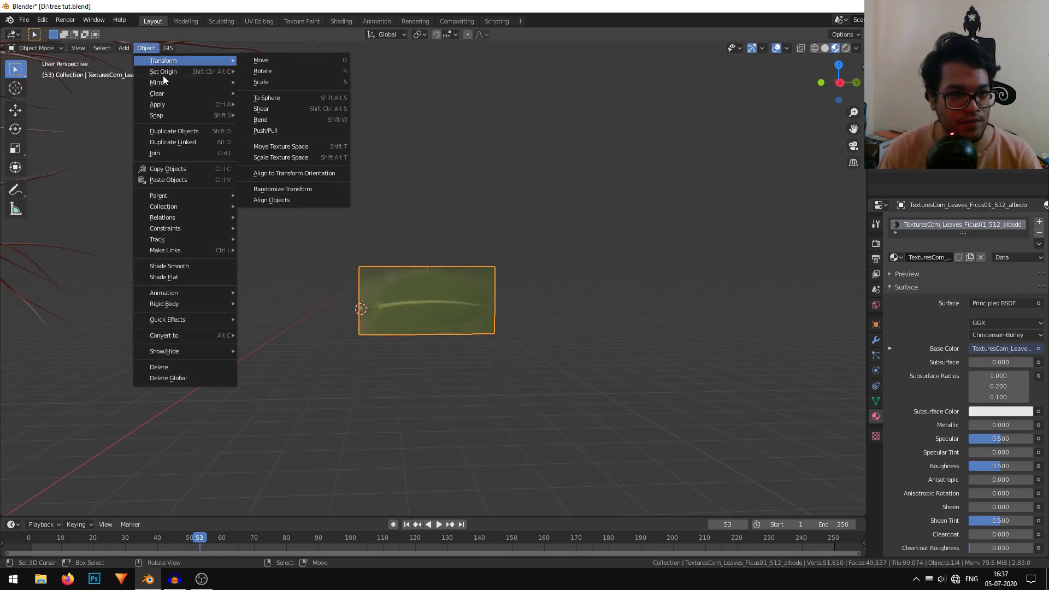
{"action": "mouse_move", "coordinate": [224, 71]}
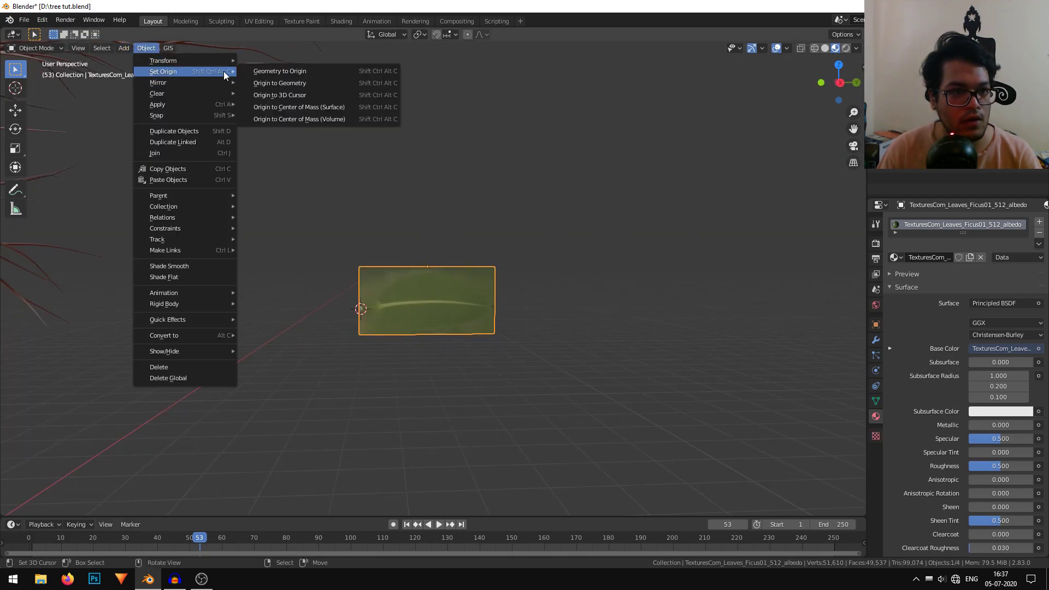
{"action": "left_click", "coordinate": [342, 96]}
{"action": "scroll", "coordinate": [378, 385], "scroll_direction": "up", "scroll_amount": 6}
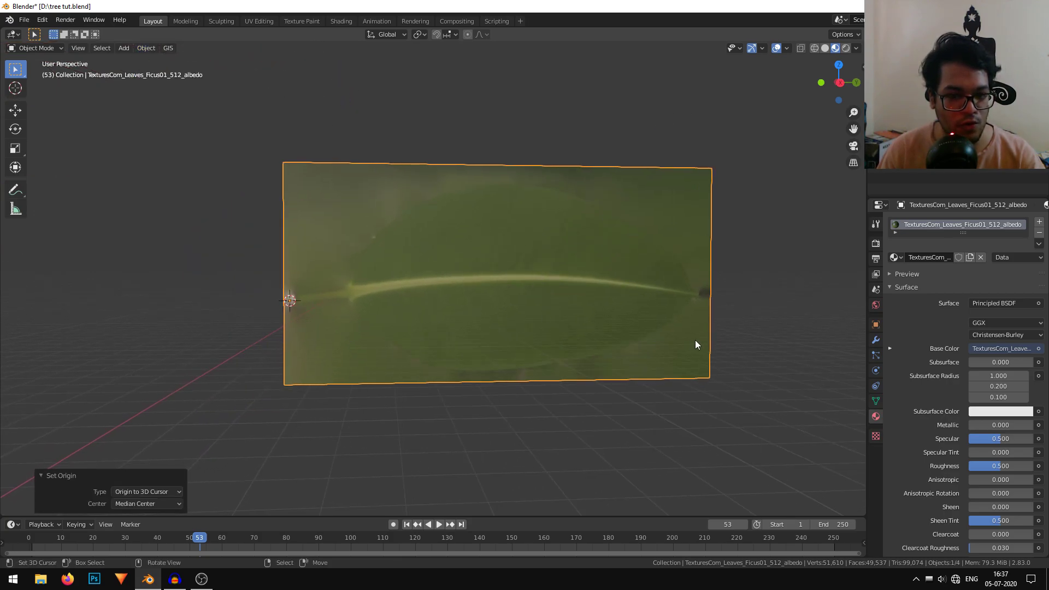
Step: Try rotating the leaf plane about its new origin at the stem
{"action": "key", "text": "r"}
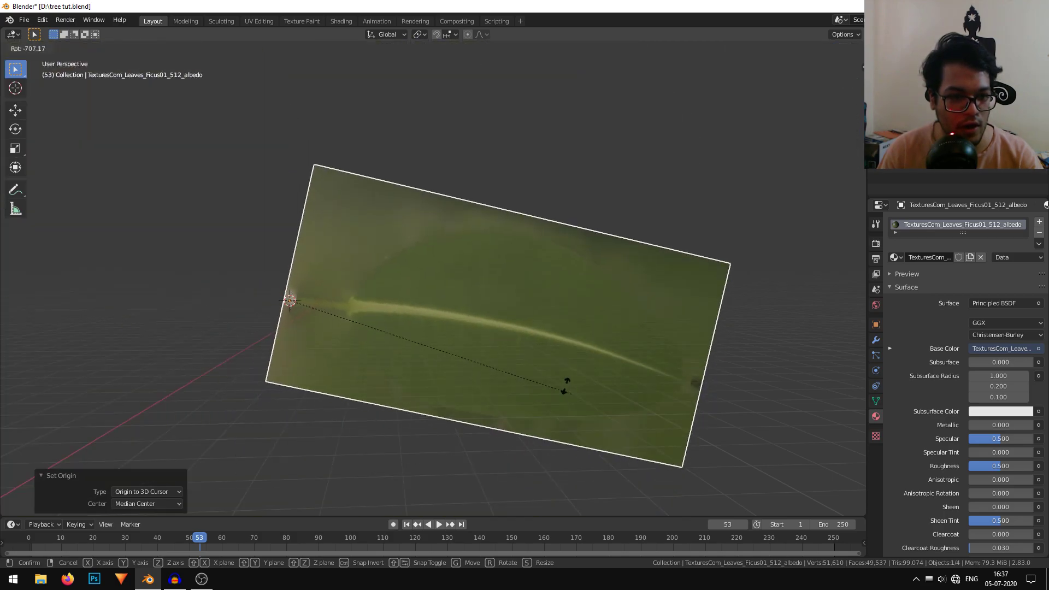
{"action": "left_click", "coordinate": [634, 311]}
{"action": "middle_click_drag", "start_coordinate": [634, 315], "coordinate": [587, 286]}
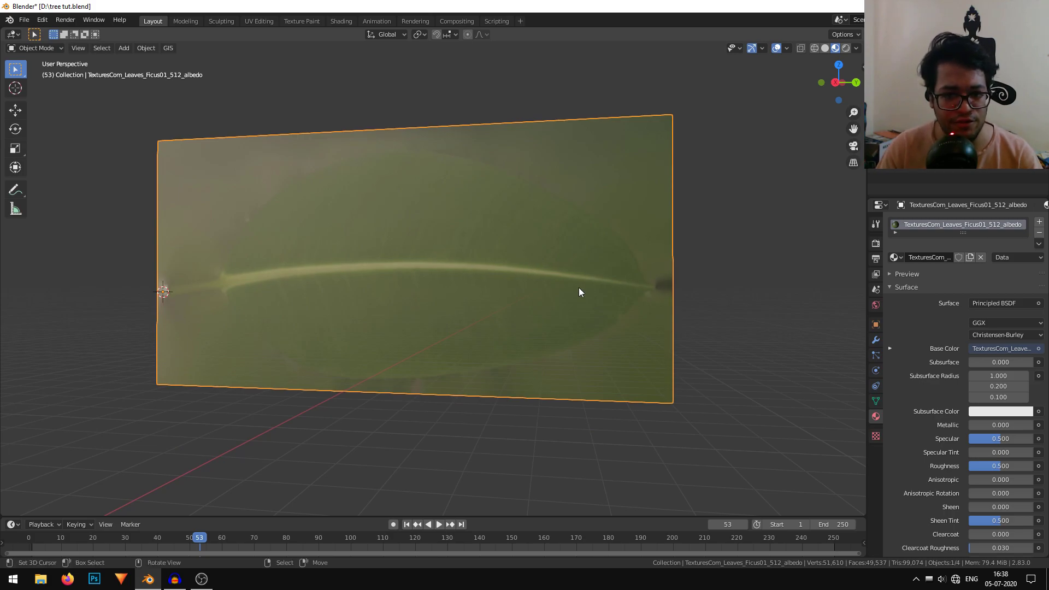
Step: Split the 3D viewport vertically and turn one half into a Shader Editor with its sidebar hidden
{"action": "left_click_drag", "start_coordinate": [65, 36], "coordinate": [457, 44]}
{"action": "left_click", "coordinate": [13, 35]}
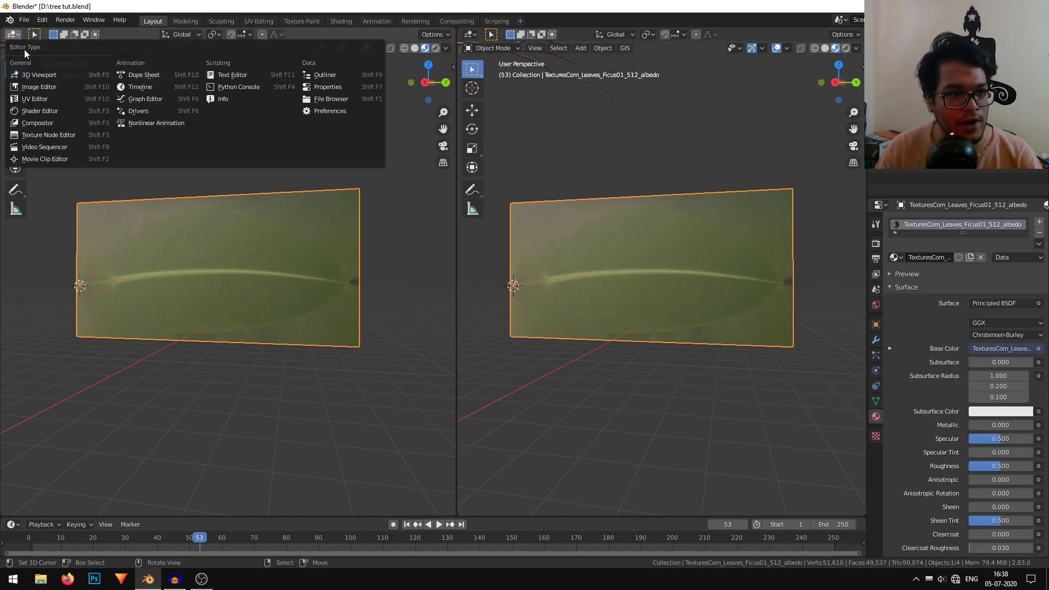
{"action": "left_click", "coordinate": [57, 111]}
{"action": "scroll", "coordinate": [191, 274], "scroll_direction": "up", "scroll_amount": 7}
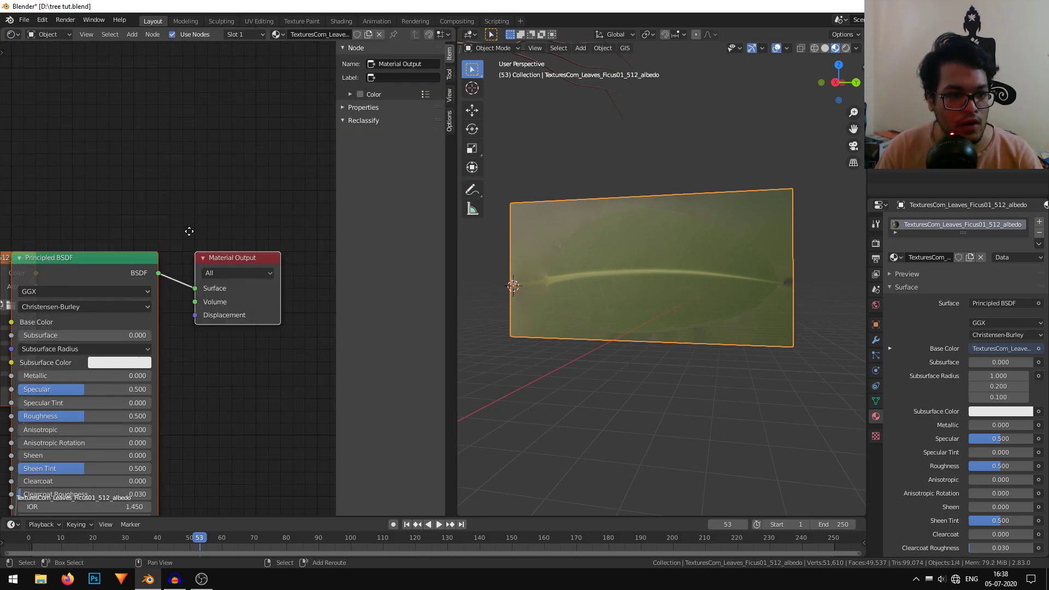
{"action": "middle_click_drag", "start_coordinate": [189, 230], "coordinate": [63, 195]}
{"action": "key", "text": "n"}
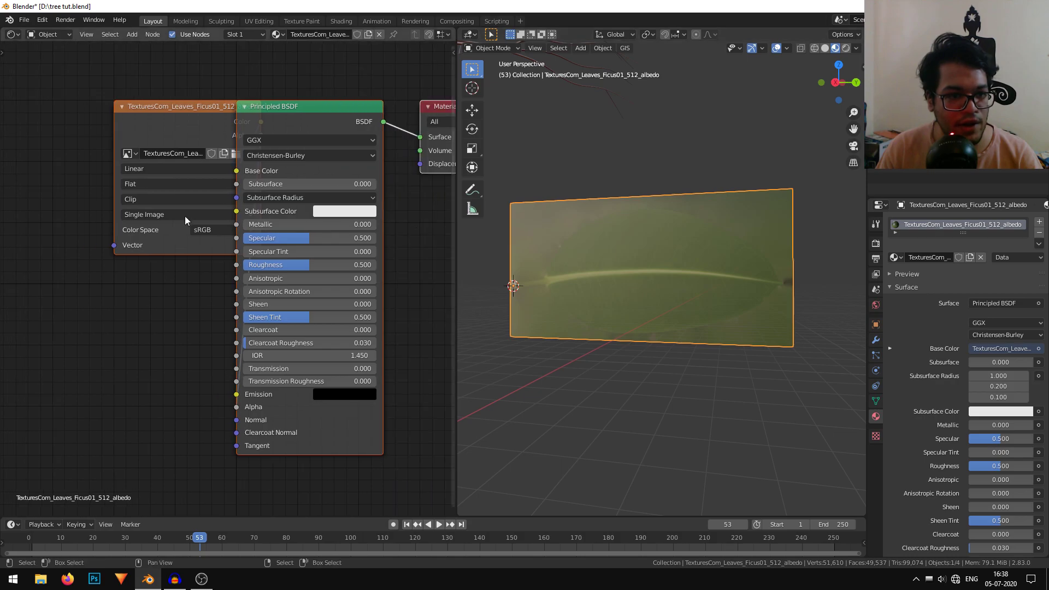
Step: Move the albedo image texture node clear of the Principled BSDF node
{"action": "left_click_drag", "start_coordinate": [147, 108], "coordinate": [1, 192]}
{"action": "left_click", "coordinate": [76, 134]}
{"action": "middle_click_drag", "start_coordinate": [122, 451], "coordinate": [221, 419]}
{"action": "scroll", "coordinate": [222, 420], "scroll_direction": "down", "scroll_amount": 1}
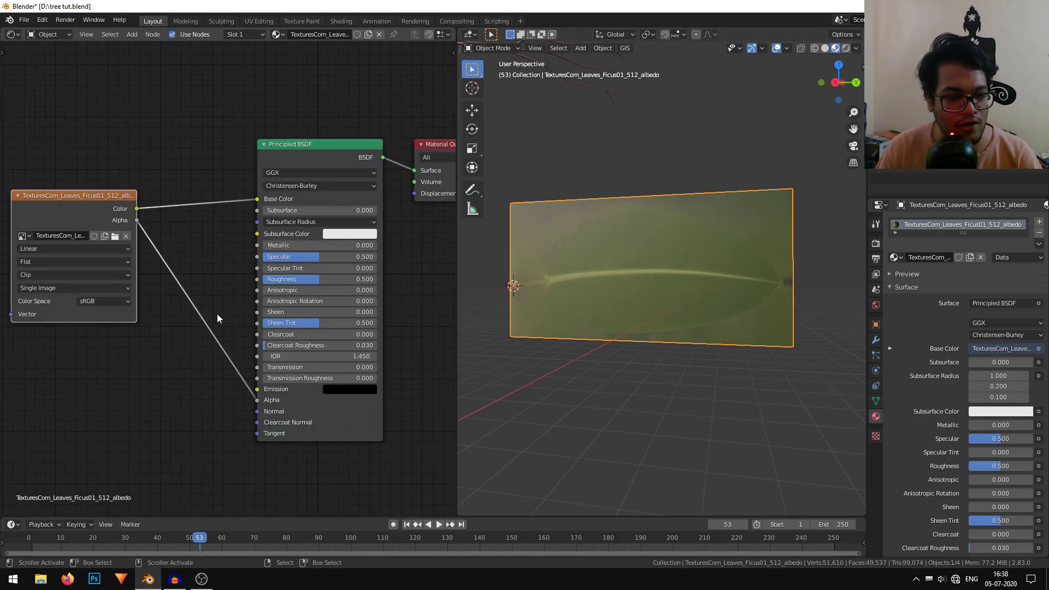
{"action": "middle_click_drag", "start_coordinate": [218, 316], "coordinate": [224, 315]}
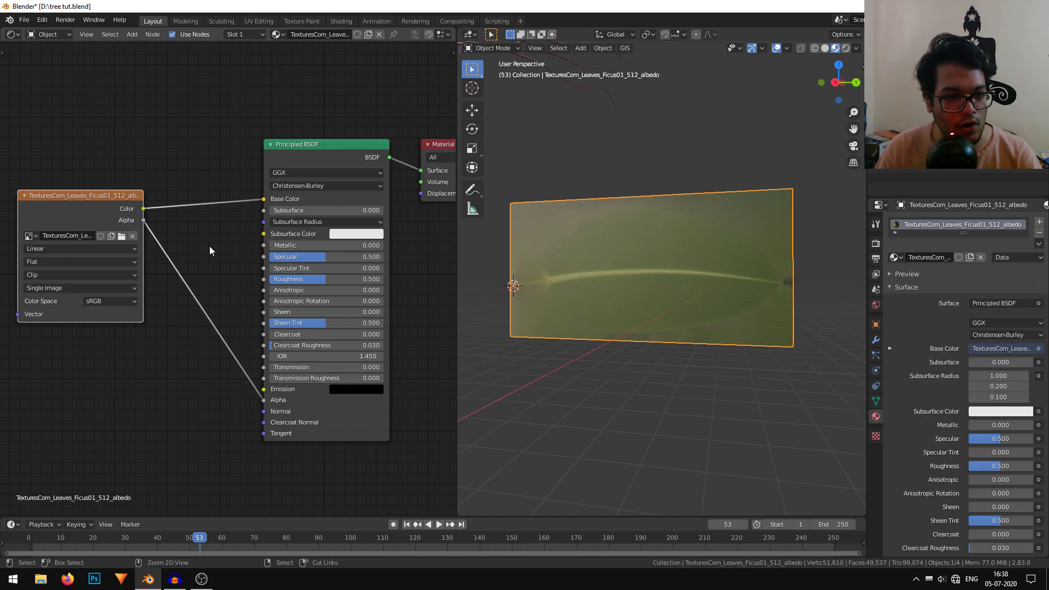
Step: Cut the link from the albedo texture's Alpha output to the Principled BSDF's Alpha input
{"action": "right_click_drag", "start_coordinate": [209, 247], "coordinate": [201, 274], "text": "ctrl"}
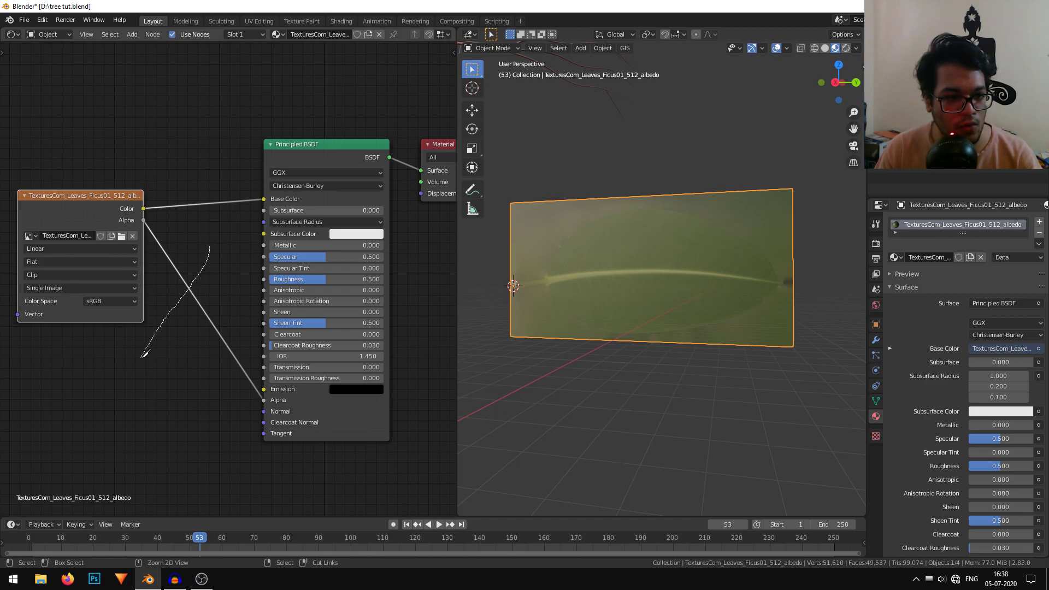
{"action": "right_click_drag", "start_coordinate": [145, 354], "coordinate": [146, 353], "text": "ctrl"}
{"action": "middle_click_drag", "start_coordinate": [223, 481], "coordinate": [199, 448]}
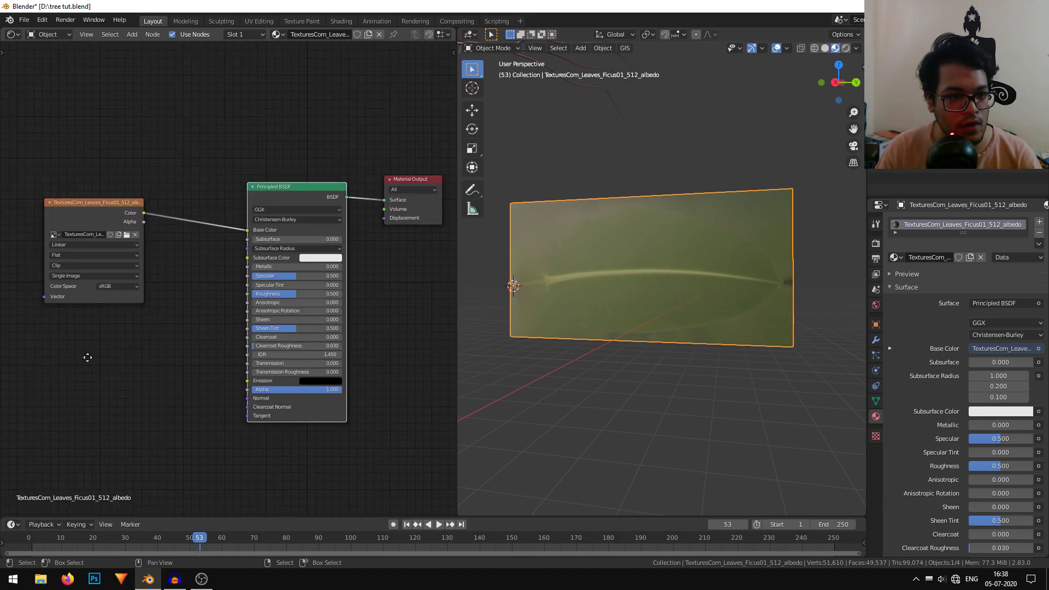
{"action": "middle_click_drag", "start_coordinate": [87, 358], "coordinate": [112, 319]}
Step: Duplicate the albedo image texture node three times and stack the copies below the original
{"action": "left_click", "coordinate": [92, 173]}
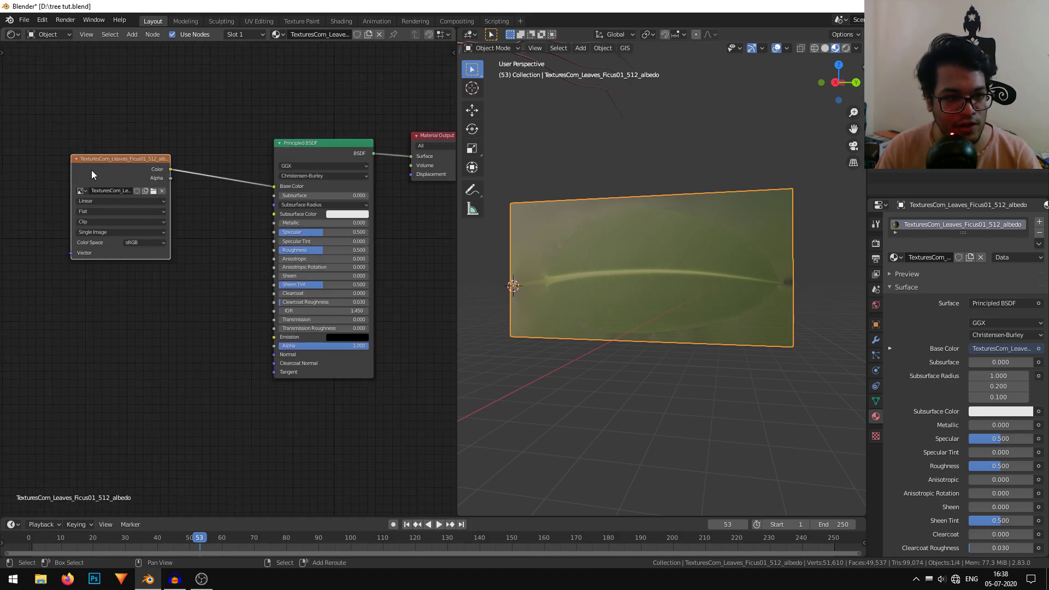
{"action": "key", "text": "shift+d"}
{"action": "left_click", "coordinate": [97, 286]}
{"action": "key", "text": "shift+d"}
{"action": "left_click", "coordinate": [91, 411]}
{"action": "middle_click_drag", "start_coordinate": [139, 397], "coordinate": [139, 267]}
{"action": "key", "text": "shift+d"}
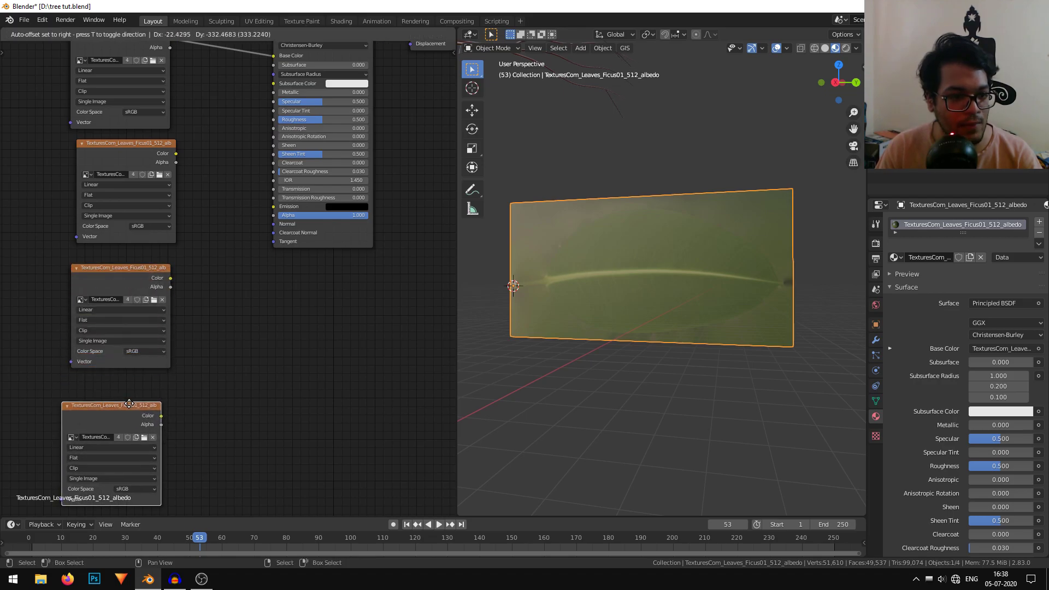
{"action": "left_click", "coordinate": [130, 404]}
{"action": "middle_click_drag", "start_coordinate": [169, 134], "coordinate": [168, 227]}
{"action": "scroll", "coordinate": [168, 227], "scroll_direction": "up", "scroll_amount": 1}
{"action": "middle_click_drag", "start_coordinate": [220, 339], "coordinate": [198, 364]}
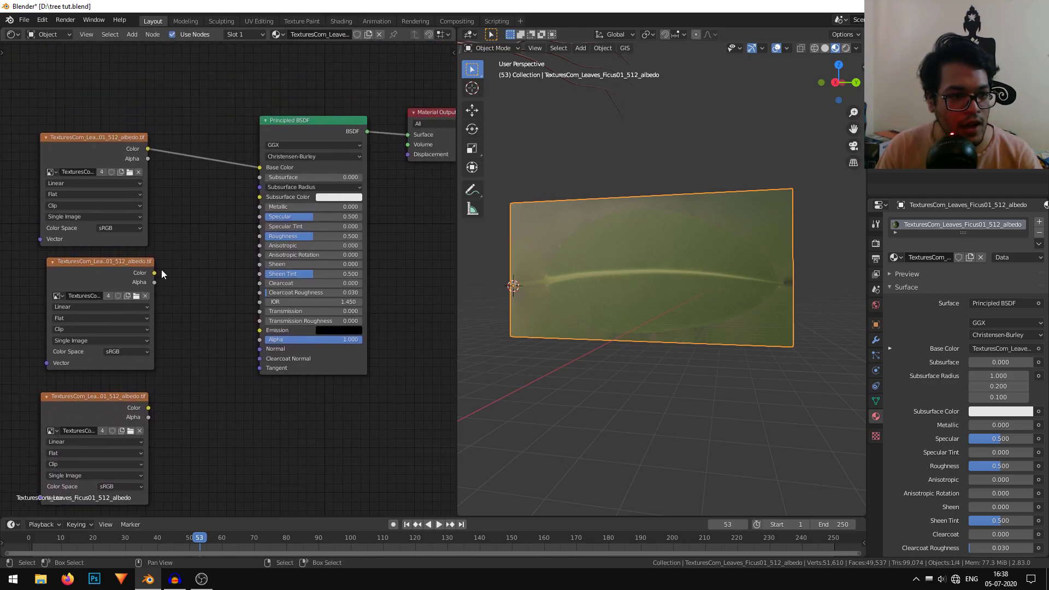
Step: Connect the first duplicate texture's Color to the Principled BSDF's Roughness and load the Ficus01_512_roughness image into it
{"action": "left_click_drag", "start_coordinate": [168, 225], "coordinate": [272, 244]}
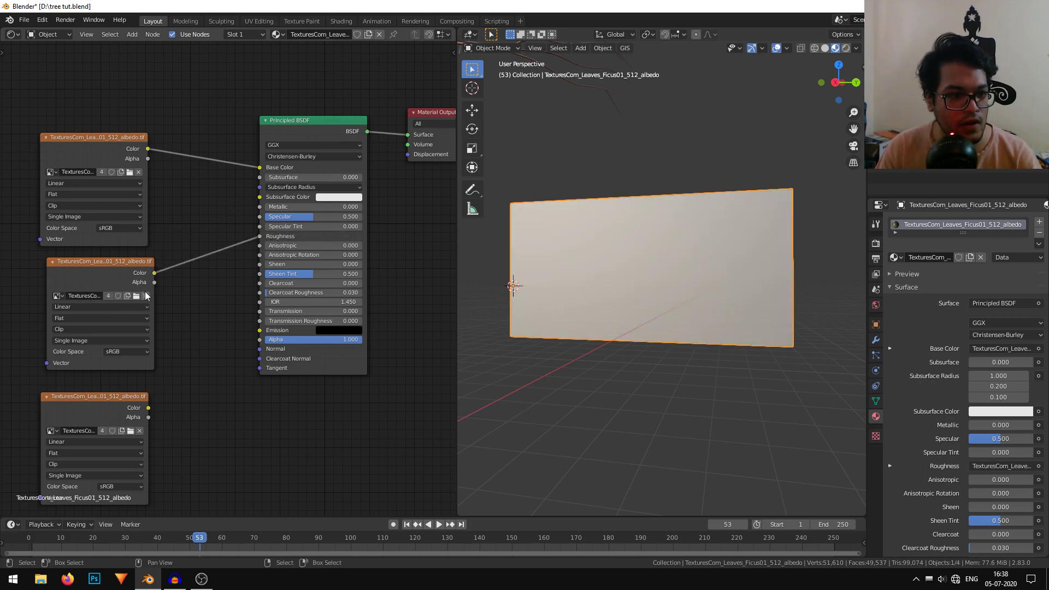
{"action": "left_click", "coordinate": [138, 295]}
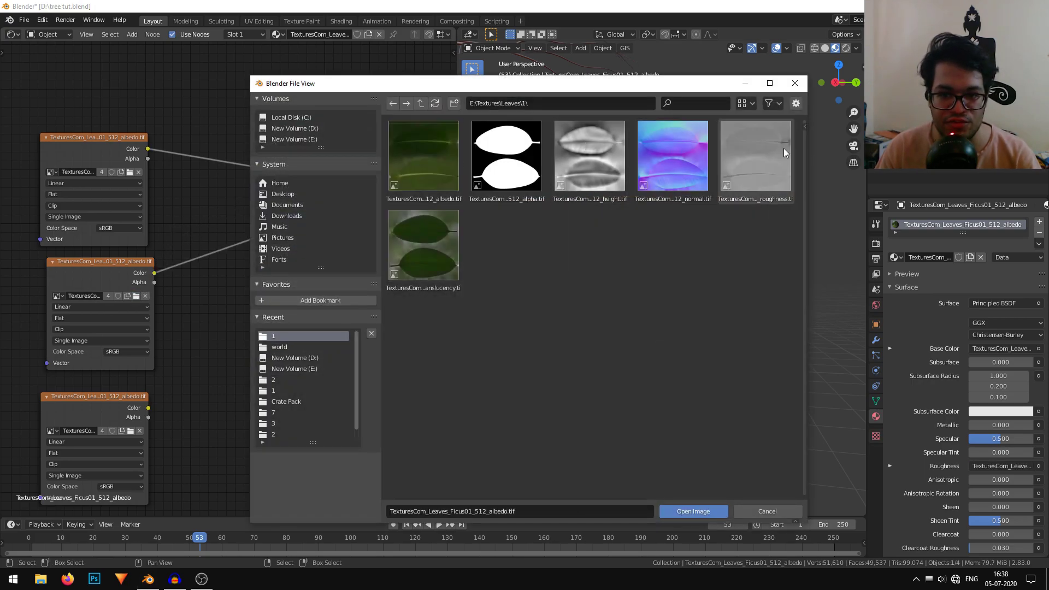
{"action": "double_click", "coordinate": [772, 160]}
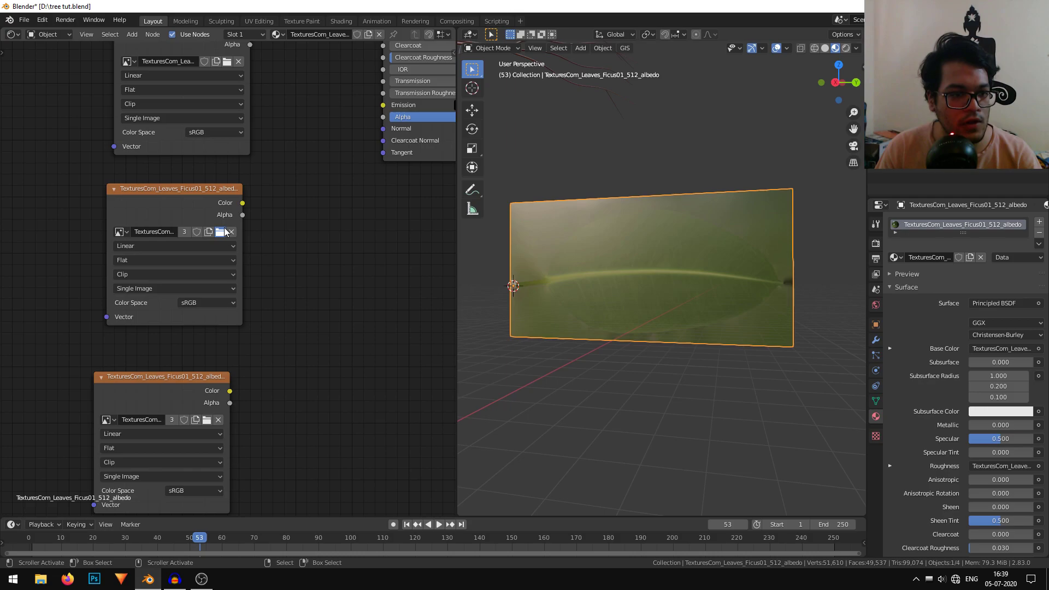
Step: Load the Ficus01_512_alpha image into the next duplicate texture node and connect its Color to the Principled BSDF's Alpha
{"action": "left_click", "coordinate": [220, 232]}
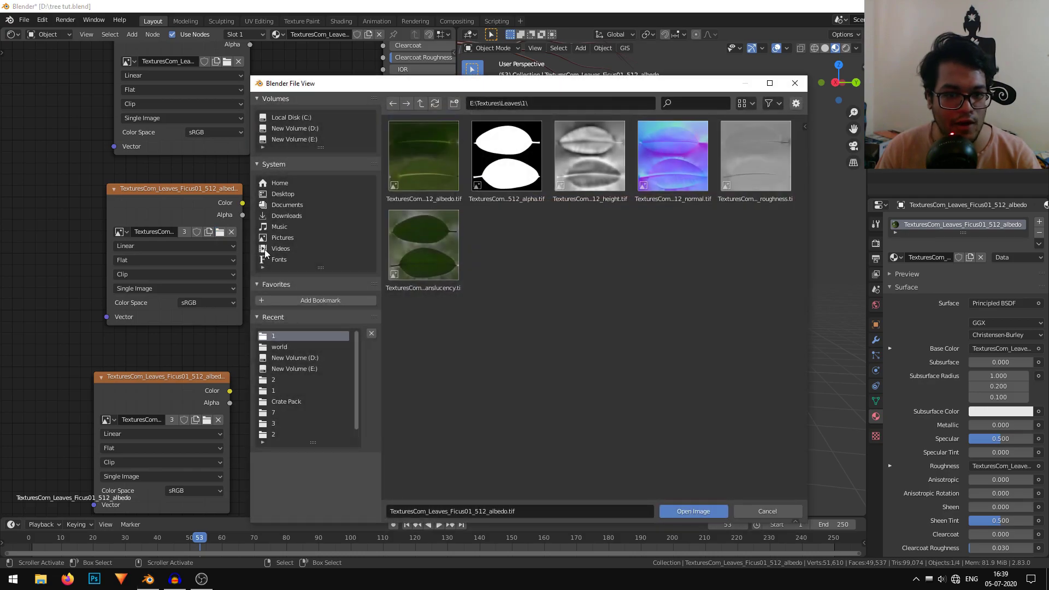
{"action": "double_click", "coordinate": [521, 149]}
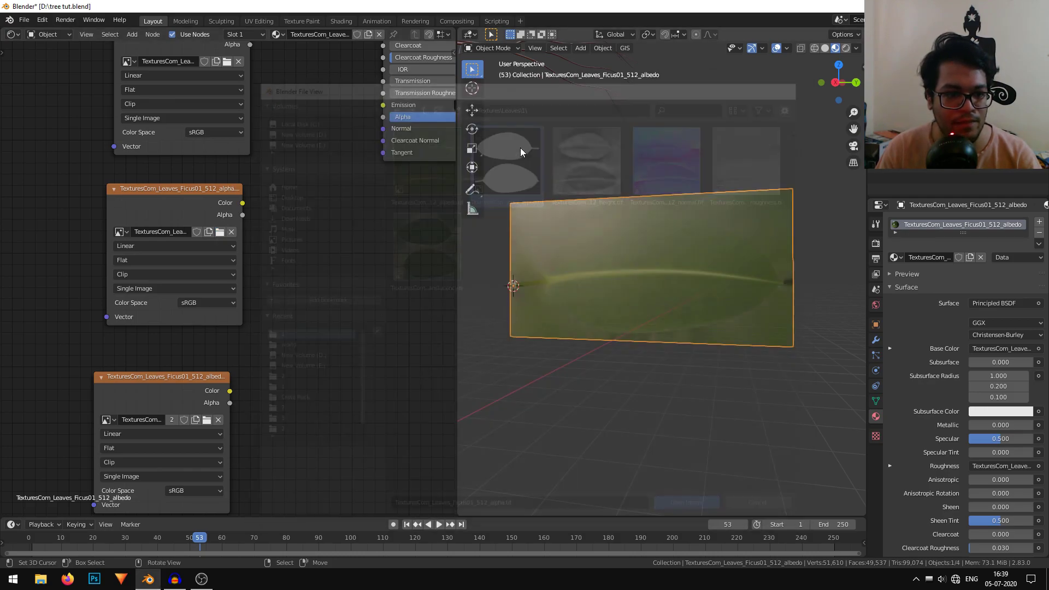
{"action": "middle_click_drag", "start_coordinate": [350, 253], "coordinate": [270, 409]}
{"action": "scroll", "coordinate": [241, 420], "scroll_direction": "down", "scroll_amount": 2}
{"action": "left_click_drag", "start_coordinate": [179, 358], "coordinate": [182, 355]}
{"action": "middle_click_drag", "start_coordinate": [227, 347], "coordinate": [168, 401]}
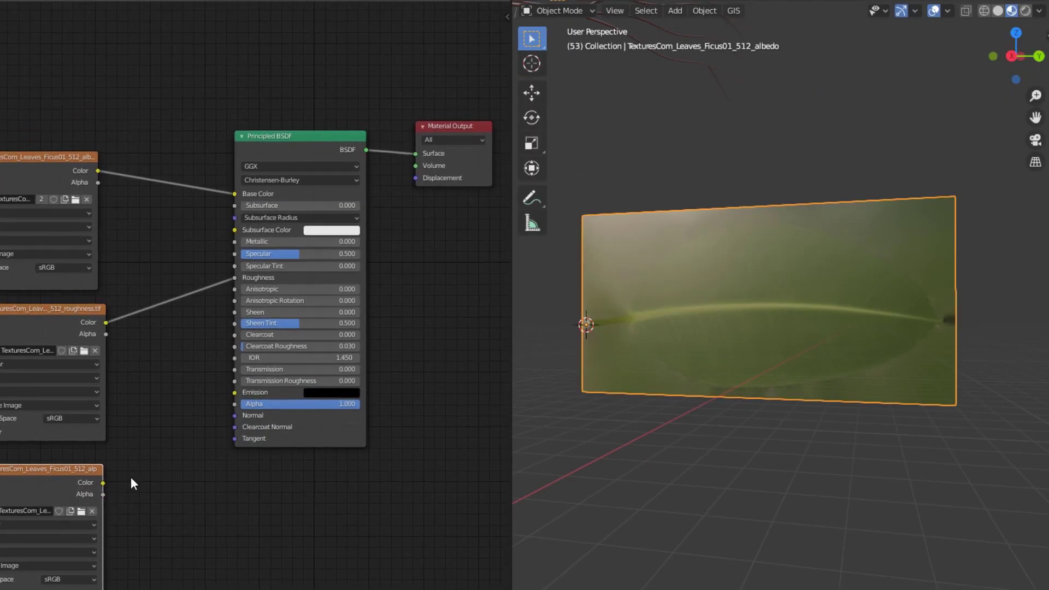
{"action": "middle_click_drag", "start_coordinate": [130, 477], "coordinate": [179, 380]}
{"action": "left_click_drag", "start_coordinate": [153, 380], "coordinate": [293, 300]}
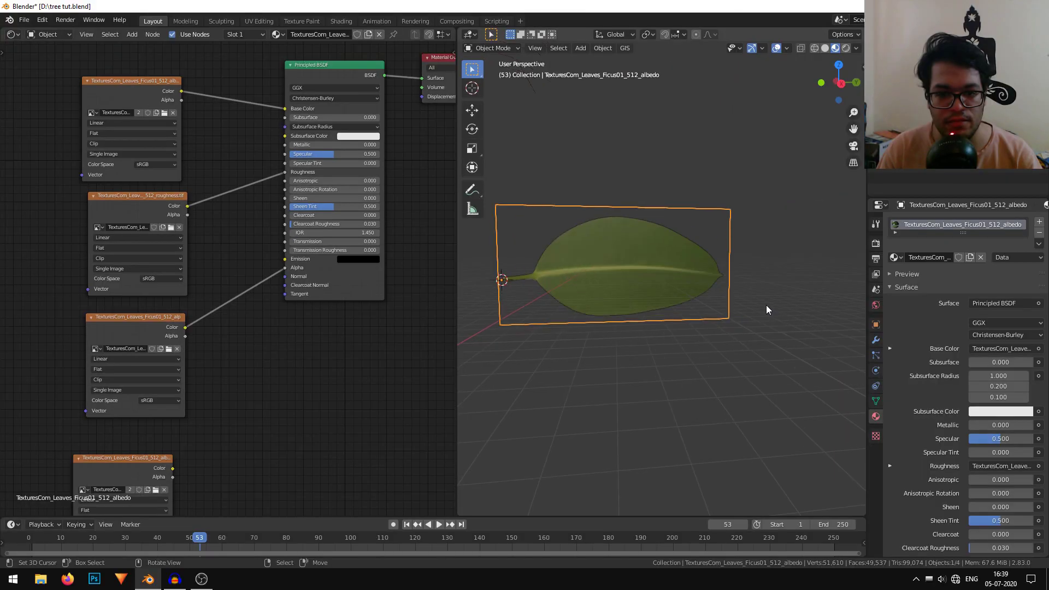
{"action": "scroll", "coordinate": [766, 305], "scroll_direction": "up", "scroll_amount": 3}
{"action": "middle_click_drag", "start_coordinate": [681, 293], "coordinate": [668, 376]}
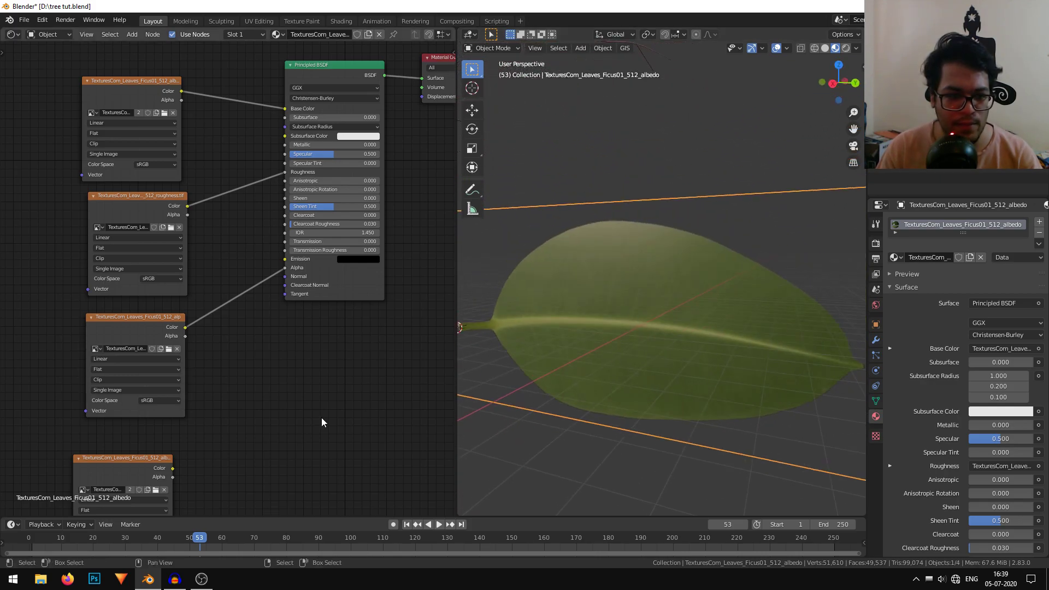
Step: Duplicate the lowest albedo image texture node and place the copy beneath it
{"action": "middle_click_drag", "start_coordinate": [329, 415], "coordinate": [357, 255]}
{"action": "left_click_drag", "start_coordinate": [179, 275], "coordinate": [191, 257]}
{"action": "key", "text": "shift+d"}
{"action": "left_click", "coordinate": [191, 381]}
{"action": "scroll", "coordinate": [335, 229], "scroll_direction": "up", "scroll_amount": 2}
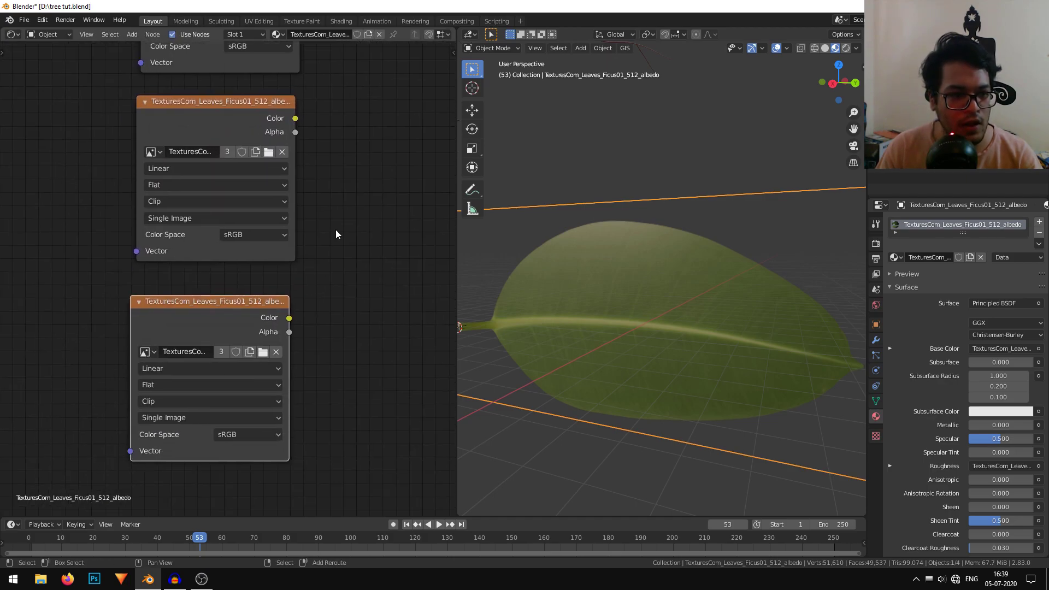
{"action": "left_click_drag", "start_coordinate": [240, 317], "coordinate": [242, 309]}
Step: Load the Ficus01_512_normal image into the texture node below the alpha one and set its color space to Non-Color
{"action": "left_click", "coordinate": [252, 125]}
{"action": "left_click", "coordinate": [268, 153]}
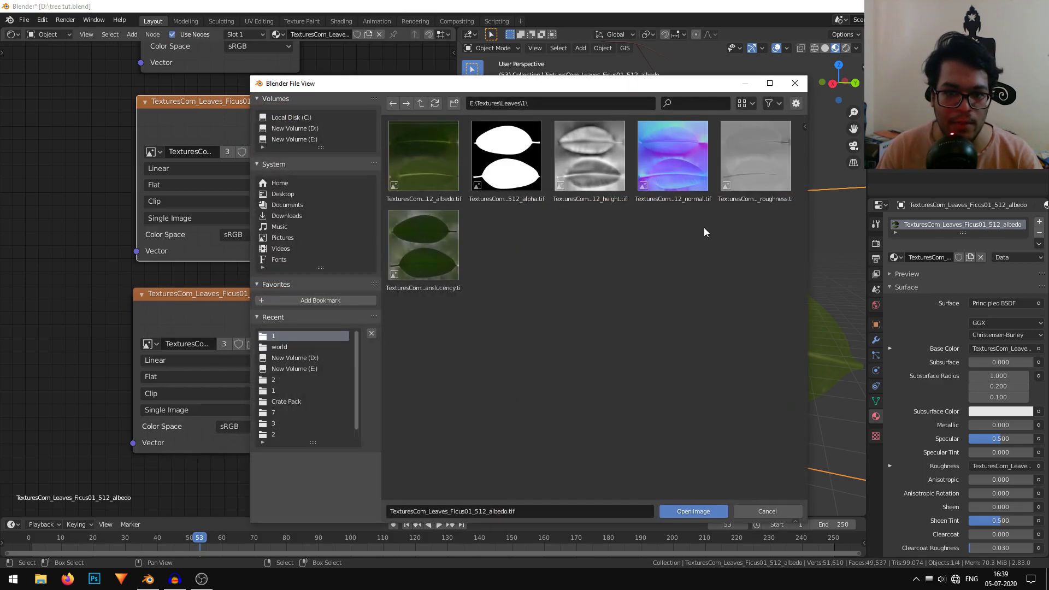
{"action": "double_click", "coordinate": [686, 160]}
{"action": "scroll", "coordinate": [236, 163], "scroll_direction": "up", "scroll_amount": 2}
{"action": "left_click_drag", "start_coordinate": [236, 163], "coordinate": [238, 154]}
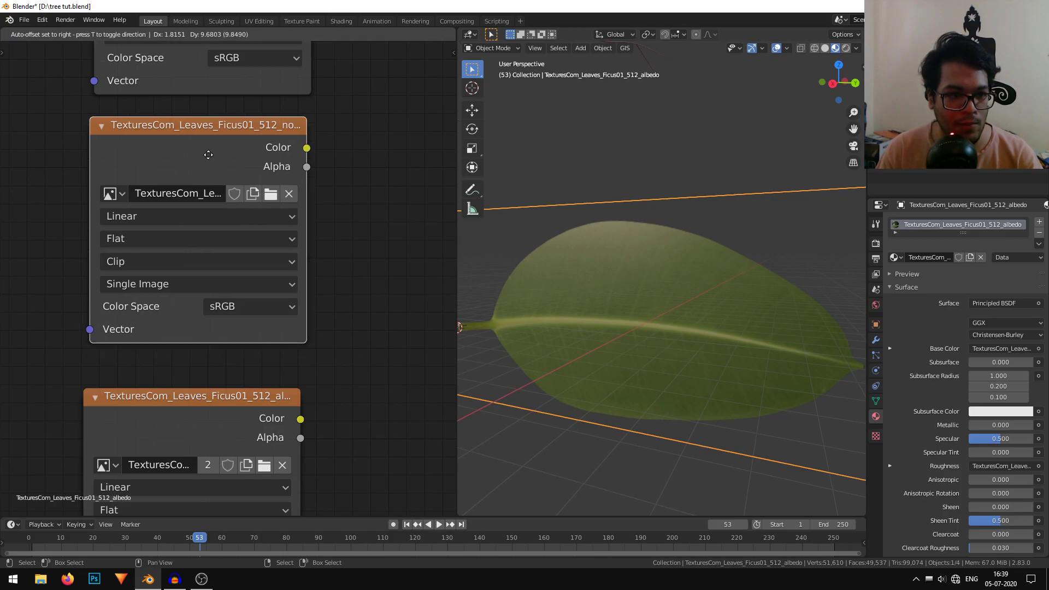
{"action": "left_click", "coordinate": [262, 314]}
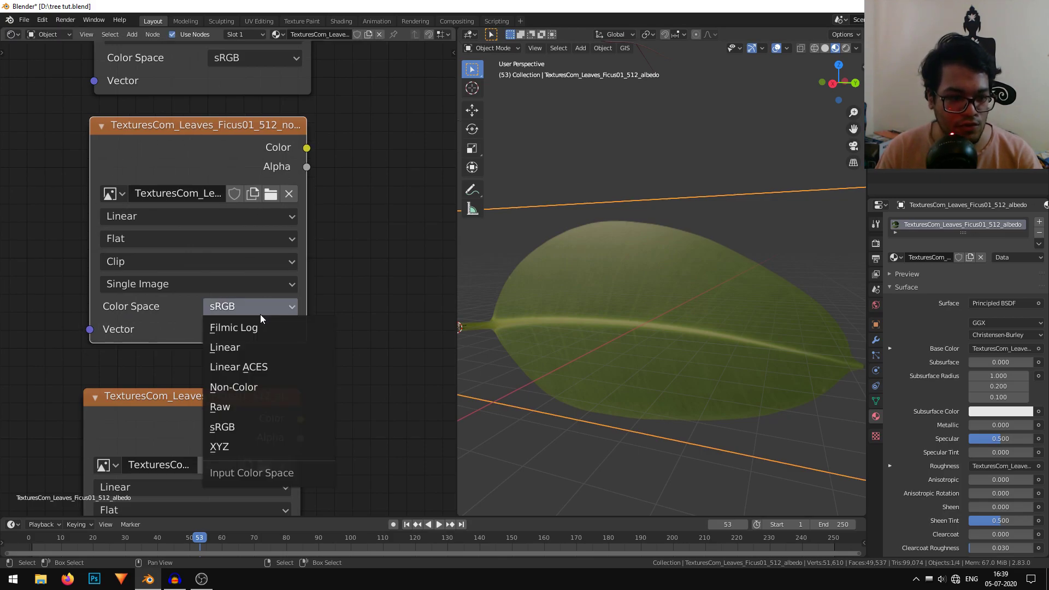
{"action": "left_click", "coordinate": [259, 388]}
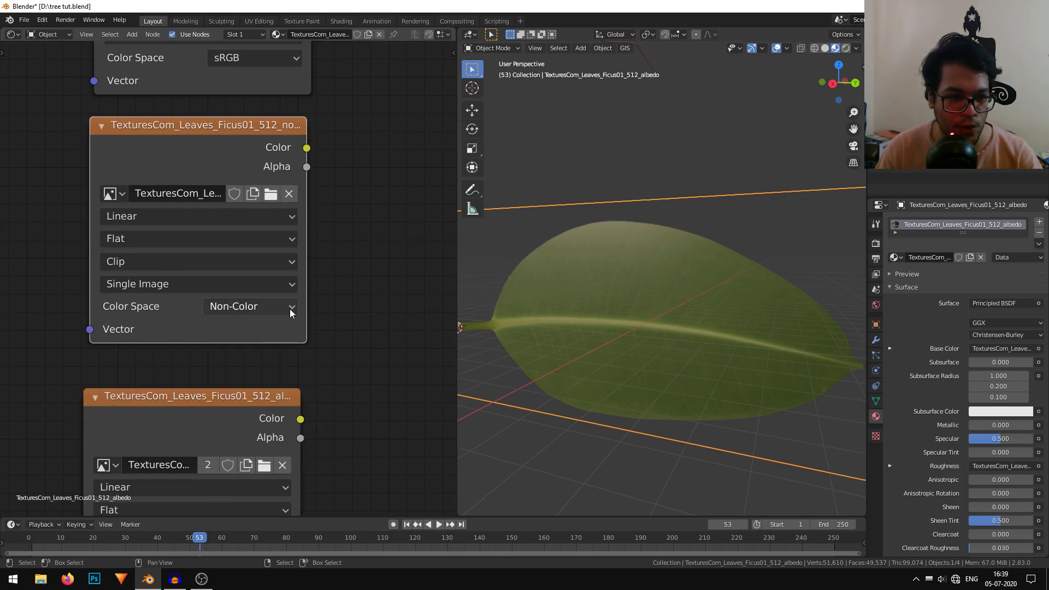
Step: Load the Ficus01_512_height image into the lowest image texture node
{"action": "scroll", "coordinate": [320, 312], "scroll_direction": "down", "scroll_amount": 3}
{"action": "middle_click_drag", "start_coordinate": [328, 313], "coordinate": [303, 329]}
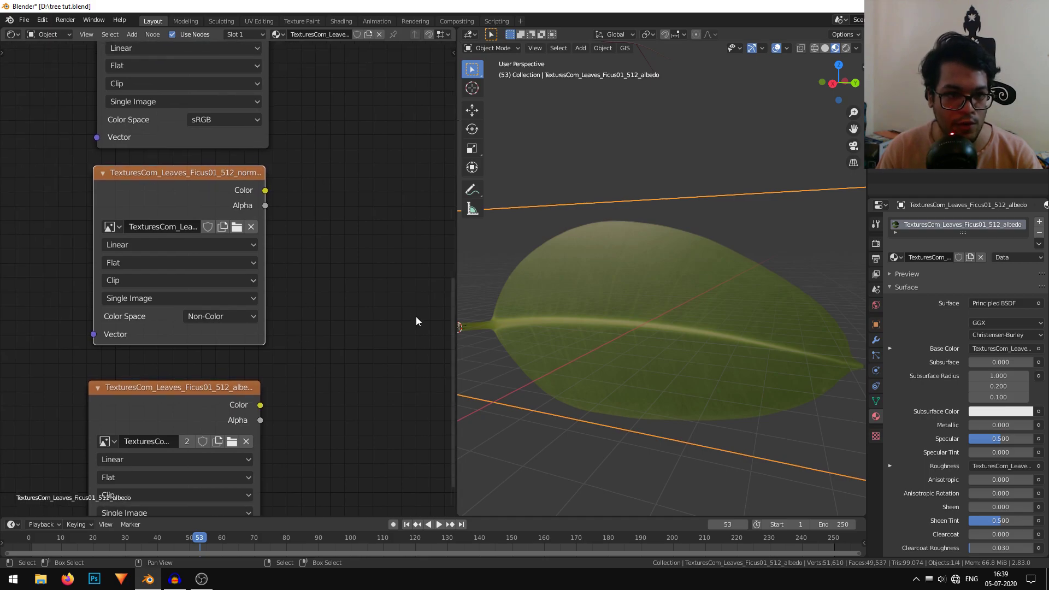
{"action": "scroll", "coordinate": [415, 317], "scroll_direction": "down", "scroll_amount": 3}
{"action": "middle_click_drag", "start_coordinate": [415, 317], "coordinate": [392, 306]}
{"action": "middle_click_drag", "start_coordinate": [204, 310], "coordinate": [206, 278]}
{"action": "left_click", "coordinate": [214, 365]}
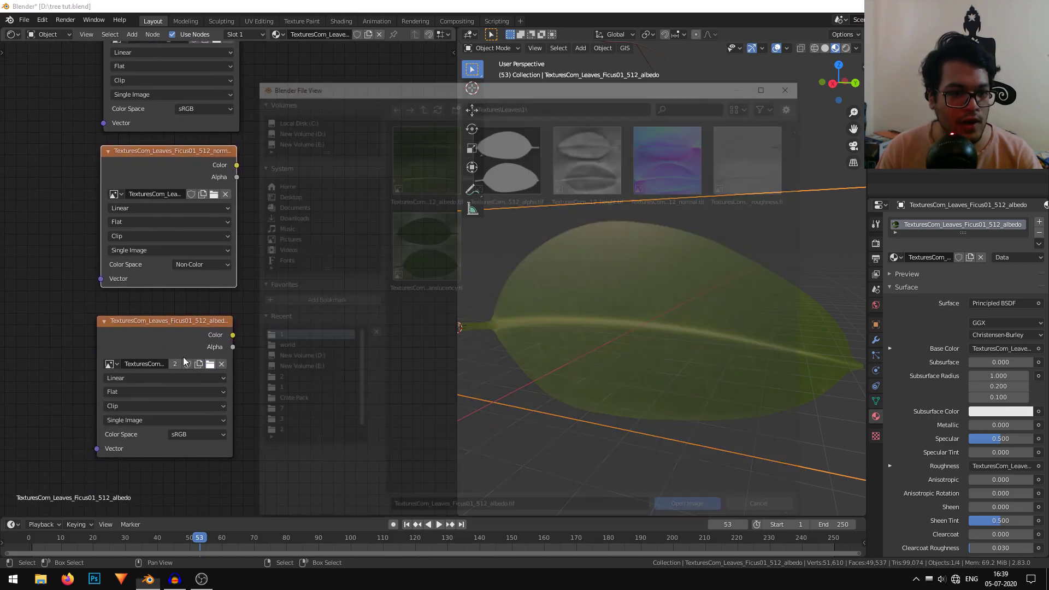
{"action": "left_click", "coordinate": [588, 165]}
{"action": "double_click", "coordinate": [588, 166]}
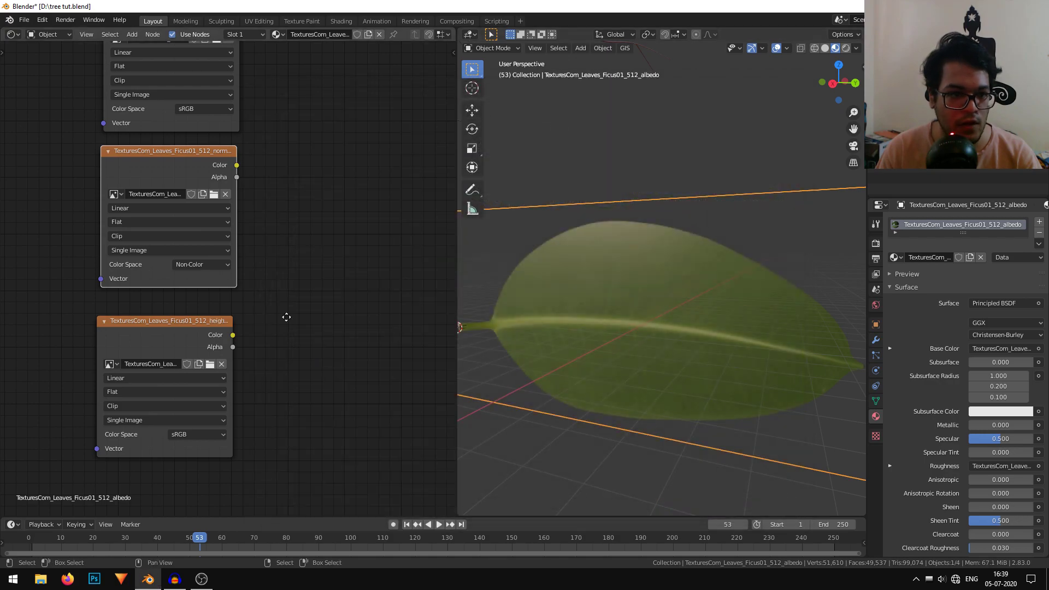
{"action": "middle_click_drag", "start_coordinate": [286, 317], "coordinate": [231, 354]}
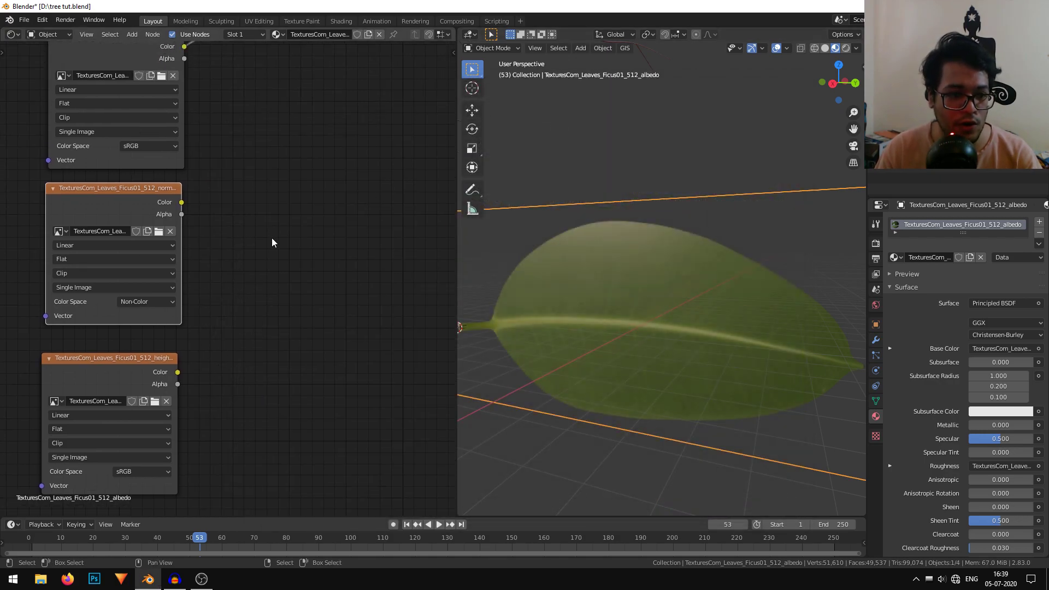
Step: Add a Bump node to the leaf material, placed well beside the Ficus01_512_normal texture node
{"action": "key", "text": "shift+a"}
{"action": "left_click", "coordinate": [302, 178]}
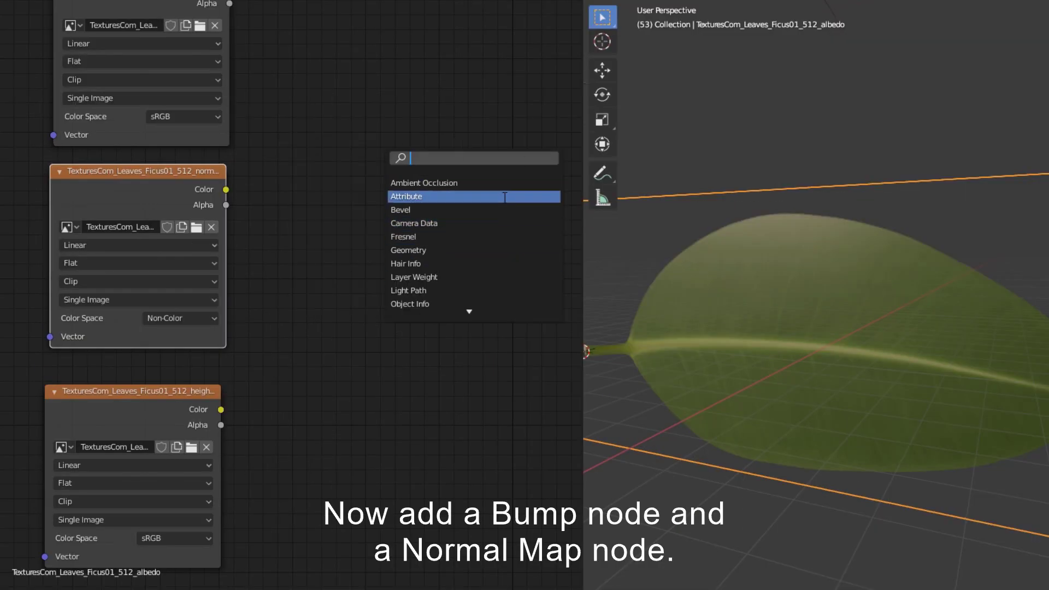
{"action": "type", "text": "bu"}
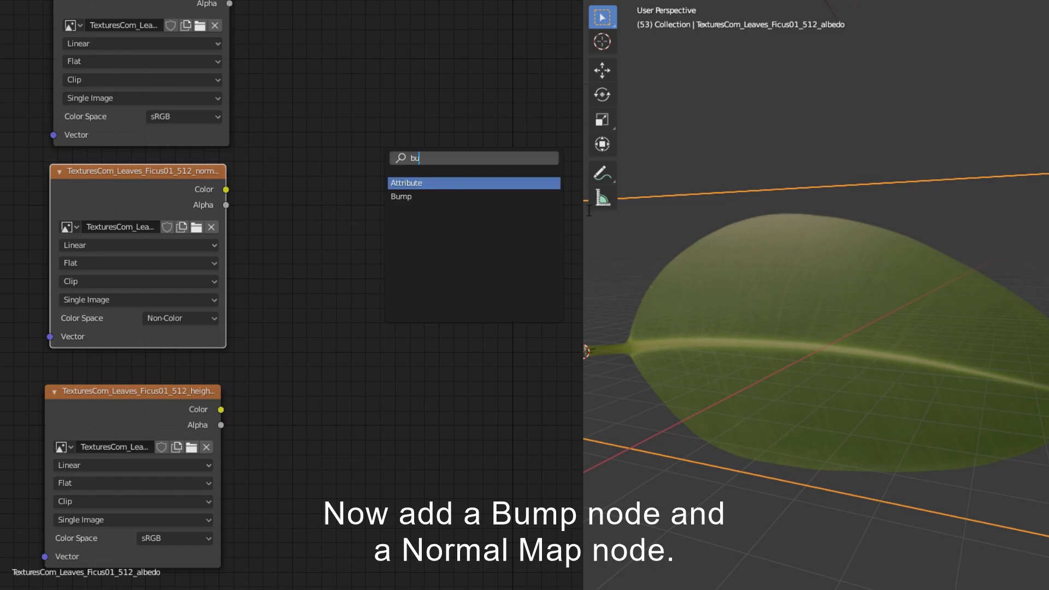
{"action": "left_click", "coordinate": [493, 198]}
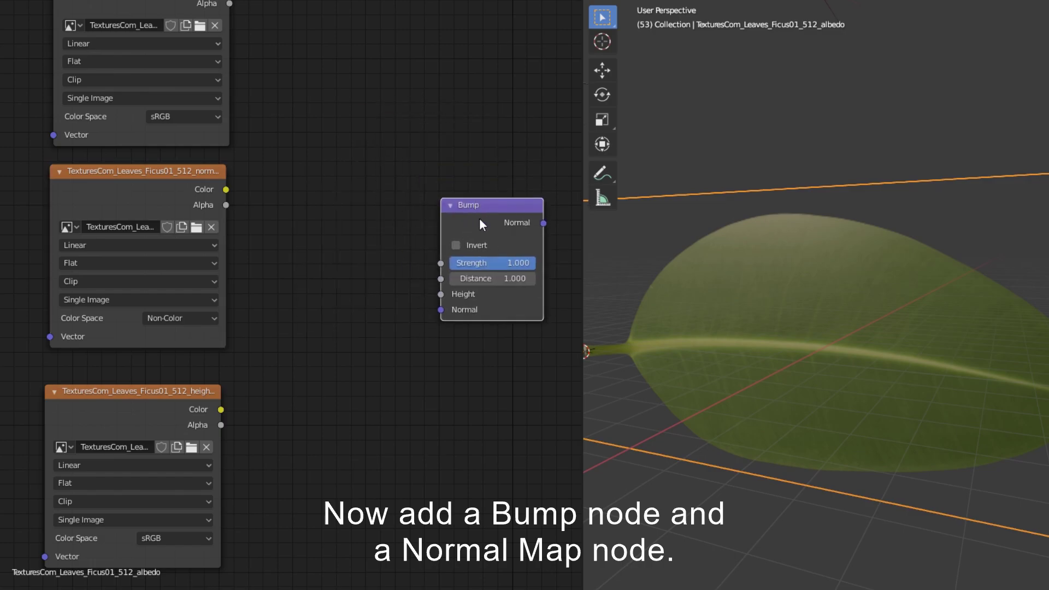
{"action": "left_click", "coordinate": [454, 220]}
Step: Add a Normal Map node between the Ficus01_512_normal texture node and the Bump node
{"action": "key", "text": "shift+a"}
{"action": "left_click", "coordinate": [283, 139]}
{"action": "type", "text": "norm"}
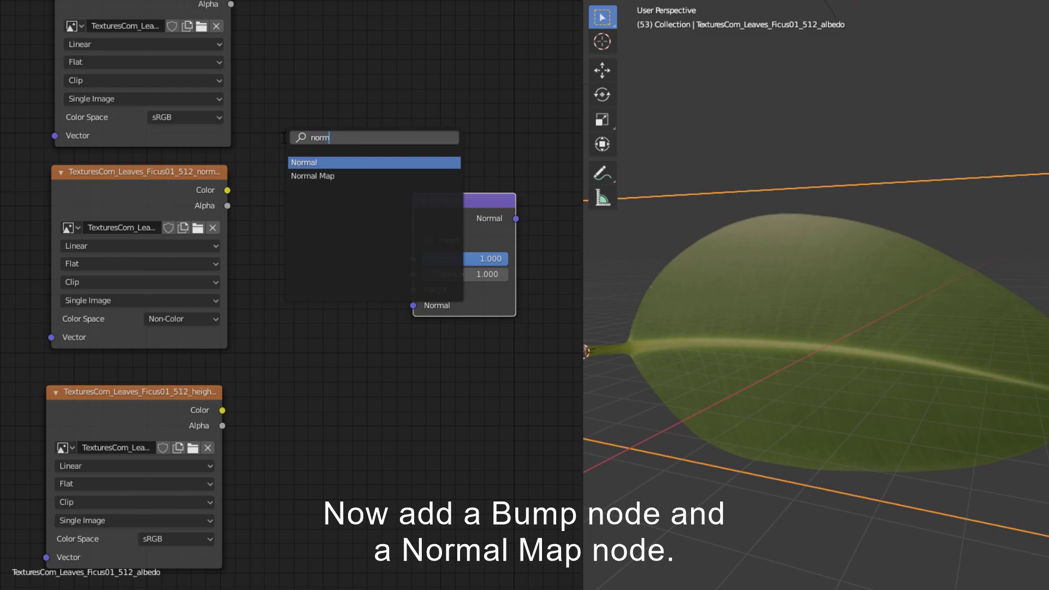
{"action": "left_click", "coordinate": [358, 175]}
{"action": "left_click", "coordinate": [348, 243]}
Step: Connect the Ficus01_512_normal texture's Color to the Normal Map's Color, and the Normal Map's output to the Bump node's Normal input
{"action": "mouse_move", "coordinate": [322, 165]}
{"action": "middle_mouse_down"}
{"action": "mouse_move", "coordinate": [310, 152]}
{"action": "mouse_move", "coordinate": [326, 164]}
{"action": "middle_mouse_up"}
{"action": "left_click_drag", "start_coordinate": [161, 283], "coordinate": [196, 374]}
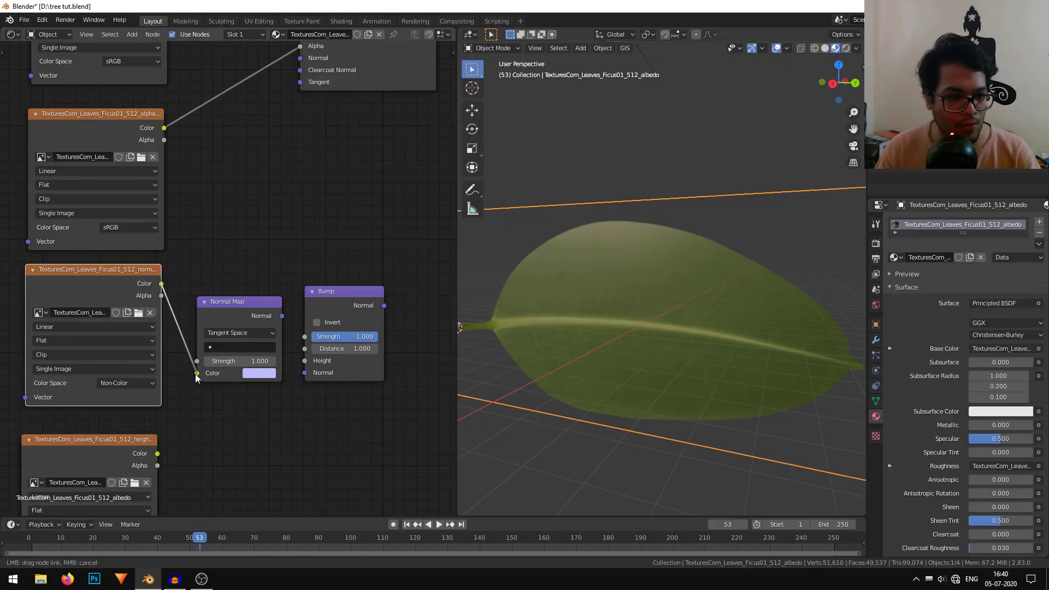
{"action": "left_click_drag", "start_coordinate": [229, 310], "coordinate": [223, 225]}
{"action": "left_click", "coordinate": [115, 275]}
{"action": "left_click_drag", "start_coordinate": [116, 276], "coordinate": [117, 269]}
{"action": "left_click_drag", "start_coordinate": [267, 221], "coordinate": [310, 381]}
{"action": "left_click_drag", "start_coordinate": [334, 295], "coordinate": [347, 231]}
Step: Connect the Ficus01_512_height texture's Color to the Bump node's Height, and the Bump output to the Principled BSDF's Normal
{"action": "middle_click_drag", "start_coordinate": [229, 469], "coordinate": [223, 436]}
{"action": "left_click_drag", "start_coordinate": [156, 420], "coordinate": [314, 266]}
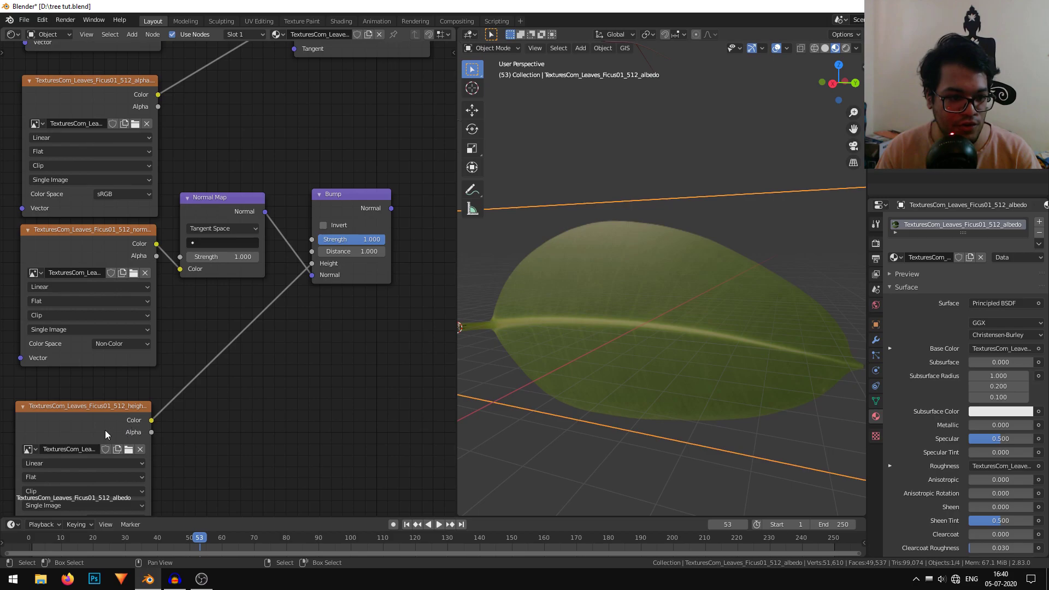
{"action": "left_click_drag", "start_coordinate": [106, 431], "coordinate": [105, 408]}
{"action": "middle_click_drag", "start_coordinate": [269, 412], "coordinate": [263, 507]}
{"action": "left_click_drag", "start_coordinate": [385, 303], "coordinate": [288, 119]}
{"action": "scroll", "coordinate": [277, 239], "scroll_direction": "down", "scroll_amount": 4}
{"action": "middle_click_drag", "start_coordinate": [277, 239], "coordinate": [278, 384]}
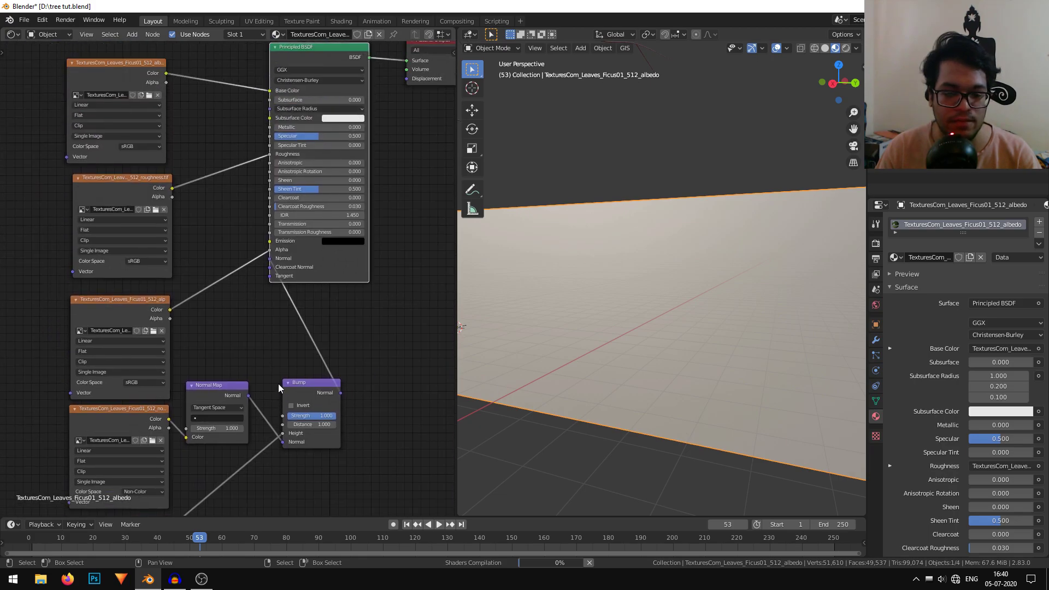
Step: Reduce the Bump node's strength to 0.275 while checking the shading on the leaf
{"action": "middle_click_drag", "start_coordinate": [723, 408], "coordinate": [693, 433]}
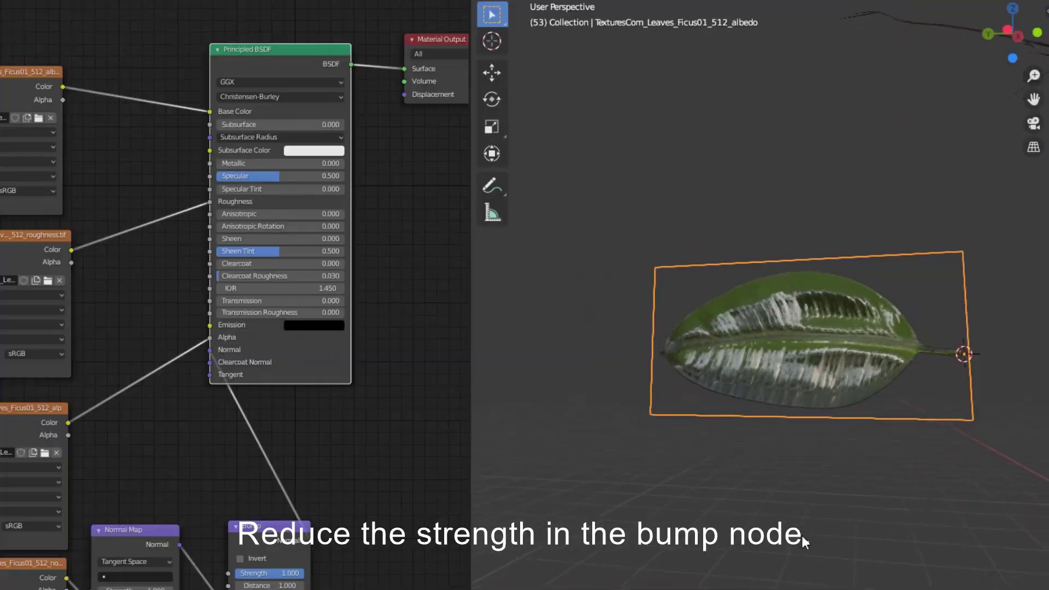
{"action": "middle_click_drag", "start_coordinate": [802, 537], "coordinate": [800, 531]}
{"action": "scroll", "coordinate": [186, 383], "scroll_direction": "up", "scroll_amount": 6}
{"action": "middle_click_drag", "start_coordinate": [188, 382], "coordinate": [149, 89]}
{"action": "left_click_drag", "start_coordinate": [322, 394], "coordinate": [268, 395]}
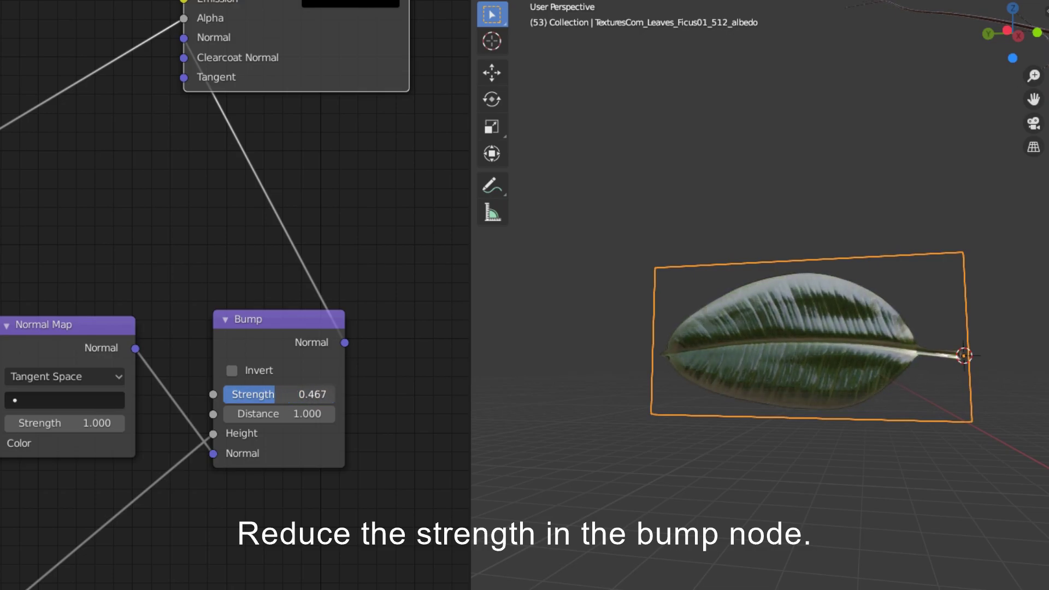
{"action": "scroll", "coordinate": [1005, 422], "scroll_direction": "up", "scroll_amount": 6}
{"action": "middle_click_drag", "start_coordinate": [962, 464], "coordinate": [908, 463]}
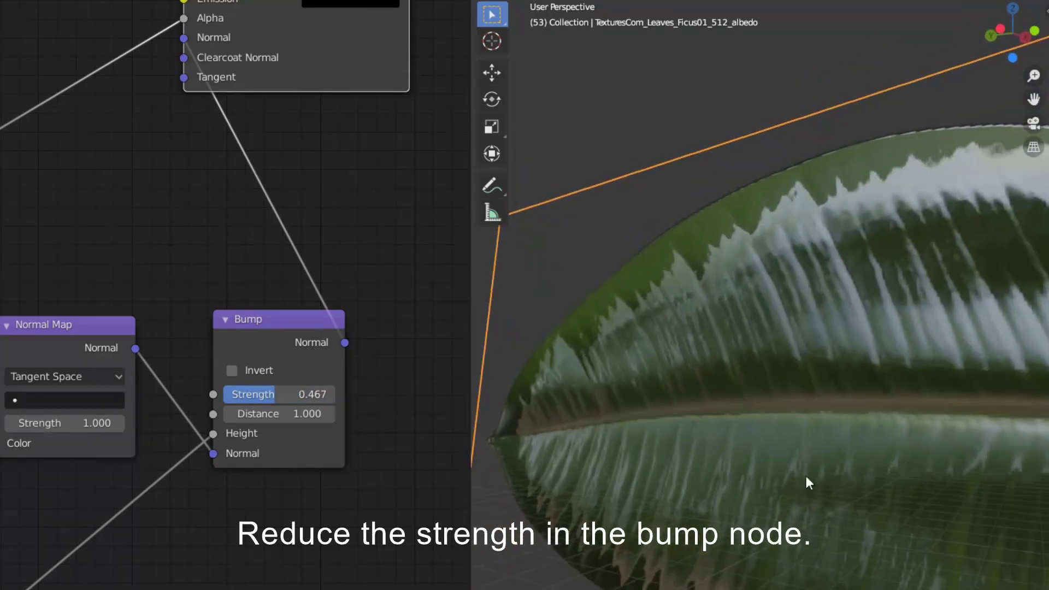
{"action": "left_click_drag", "start_coordinate": [249, 404], "coordinate": [221, 404]}
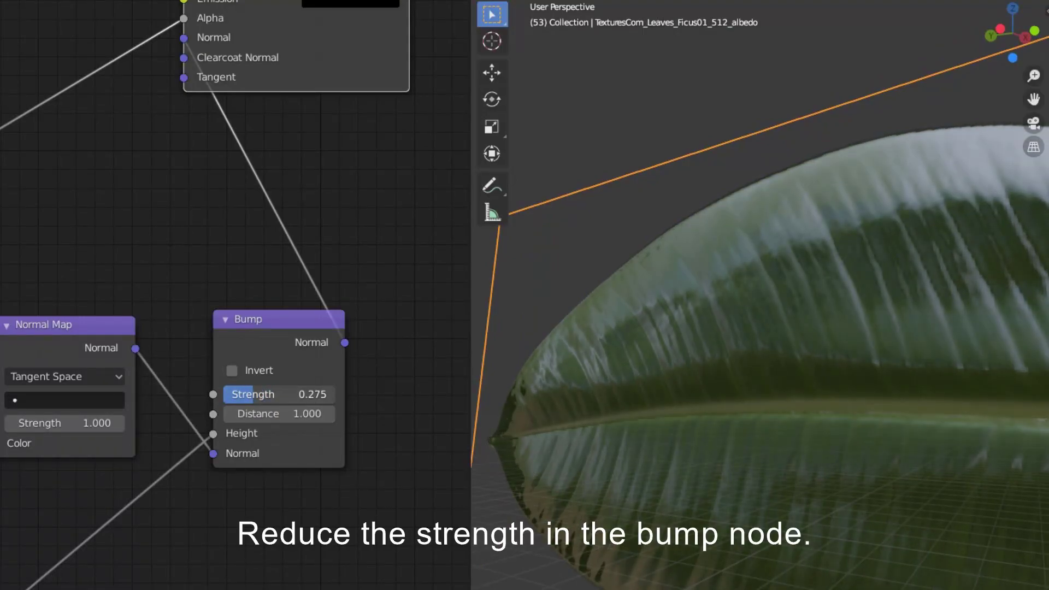
{"action": "scroll", "coordinate": [890, 407], "scroll_direction": "down", "scroll_amount": 5}
{"action": "middle_click_drag", "start_coordinate": [889, 407], "coordinate": [920, 409]}
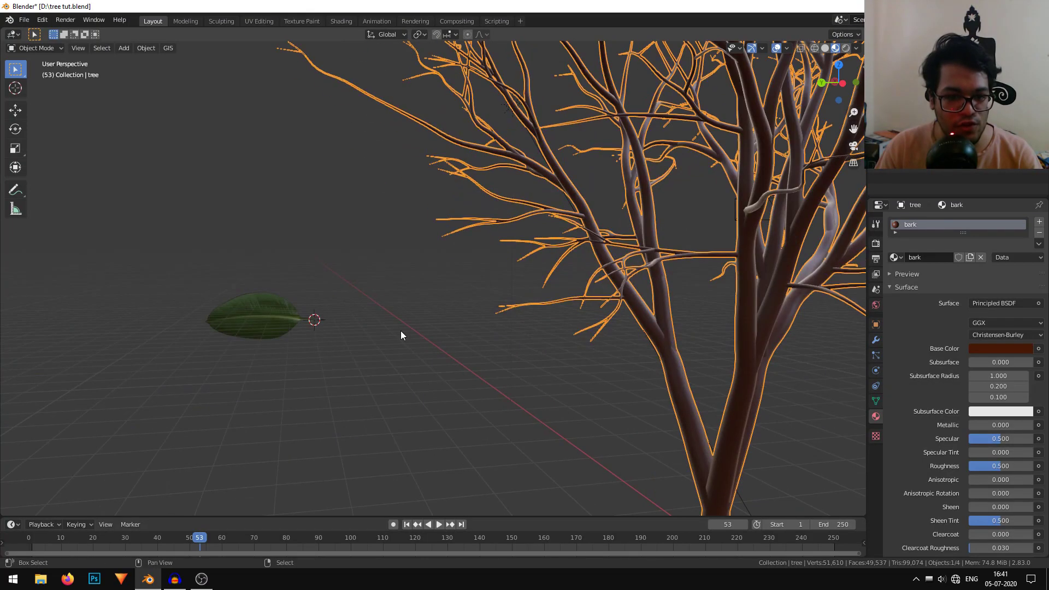
Step: Examine the bare tree's trunk and branches from several sides
{"action": "middle_click_drag", "start_coordinate": [401, 330], "coordinate": [487, 324], "text": "shift"}
{"action": "scroll", "coordinate": [386, 222], "scroll_direction": "up", "scroll_amount": 4}
{"action": "right_click", "coordinate": [439, 88]}
{"action": "scroll", "coordinate": [682, 303], "scroll_direction": "down", "scroll_amount": 5}
{"action": "middle_click_drag", "start_coordinate": [682, 303], "coordinate": [634, 314]}
{"action": "right_click", "coordinate": [613, 283]}
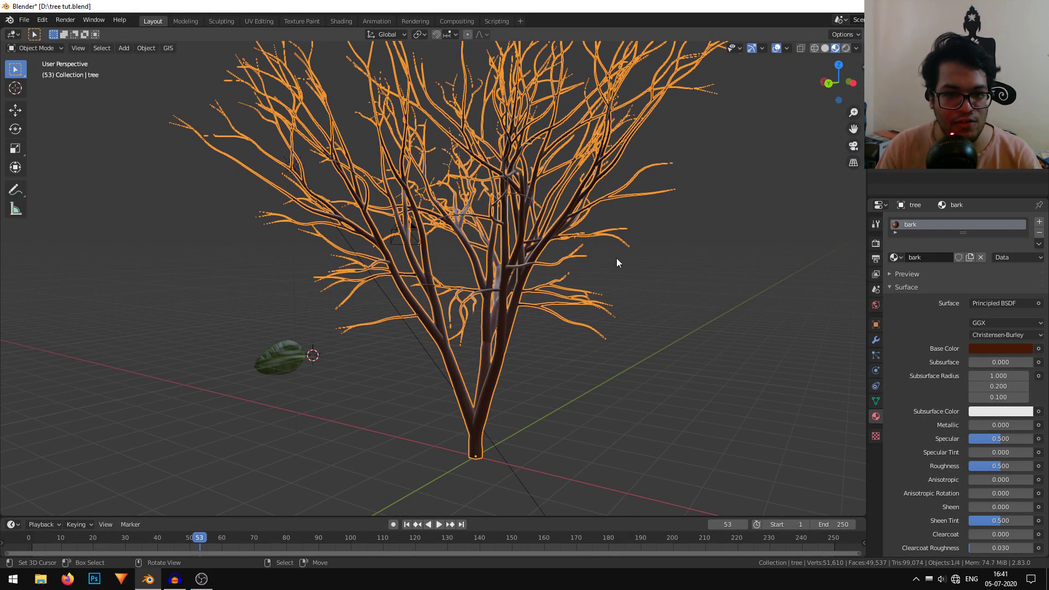
{"action": "middle_click_drag", "start_coordinate": [616, 239], "coordinate": [605, 392], "text": "shift"}
{"action": "middle_click_drag", "start_coordinate": [681, 388], "coordinate": [609, 363]}
{"action": "middle_click_drag", "start_coordinate": [744, 230], "coordinate": [643, 204], "text": "shift"}
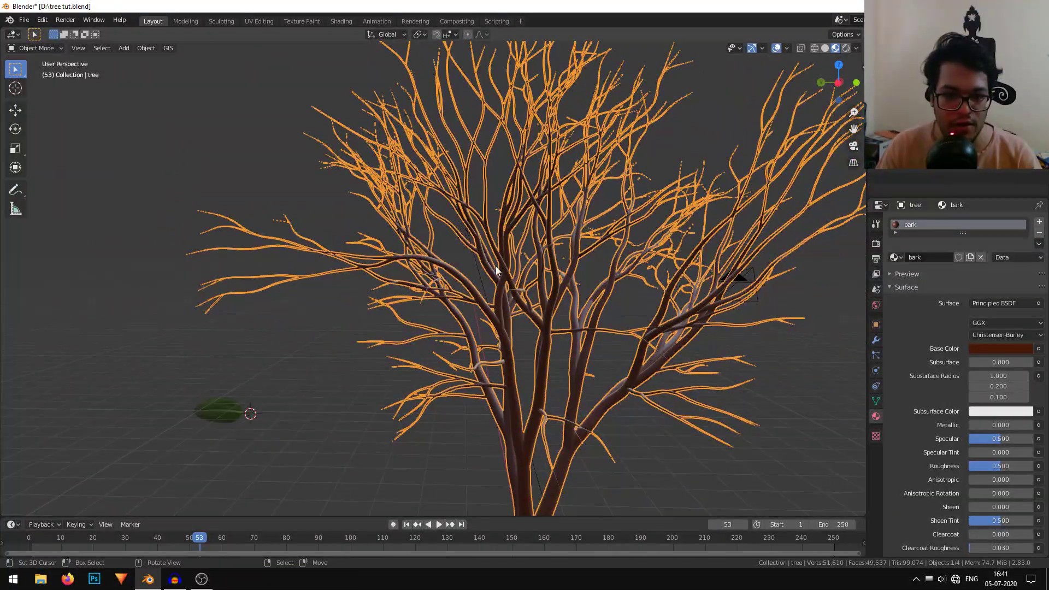
{"action": "scroll", "coordinate": [496, 270], "scroll_direction": "down", "scroll_amount": 2}
{"action": "mouse_move", "coordinate": [480, 356]}
{"action": "middle_mouse_down", "text": "shift"}
{"action": "mouse_move", "coordinate": [521, 425]}
{"action": "mouse_move", "coordinate": [475, 364]}
{"action": "middle_mouse_up", "text": "shift"}
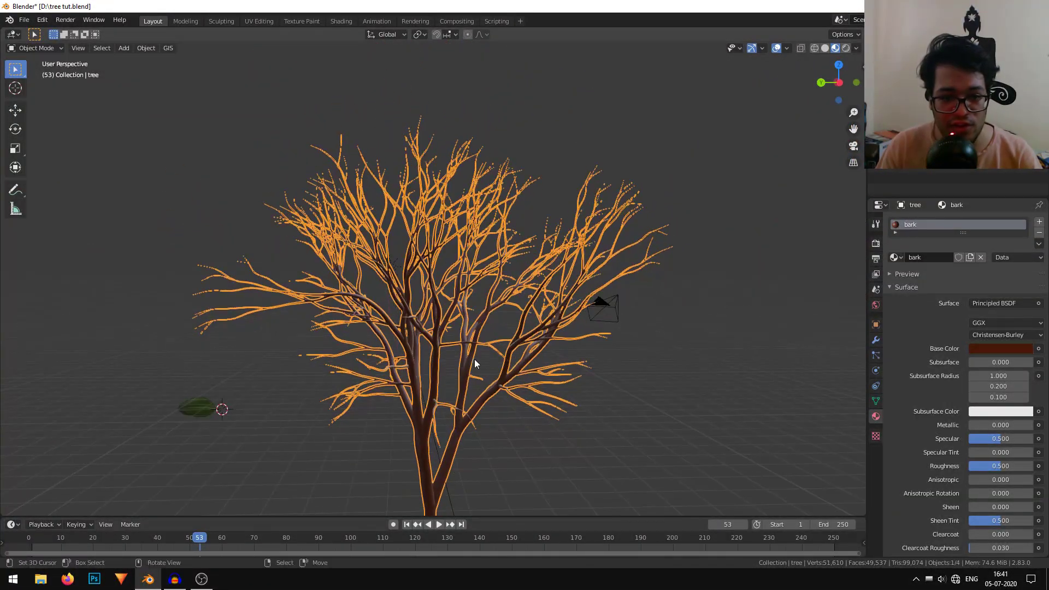
Step: Add a new particle system to the tree
{"action": "left_click", "coordinate": [876, 355]}
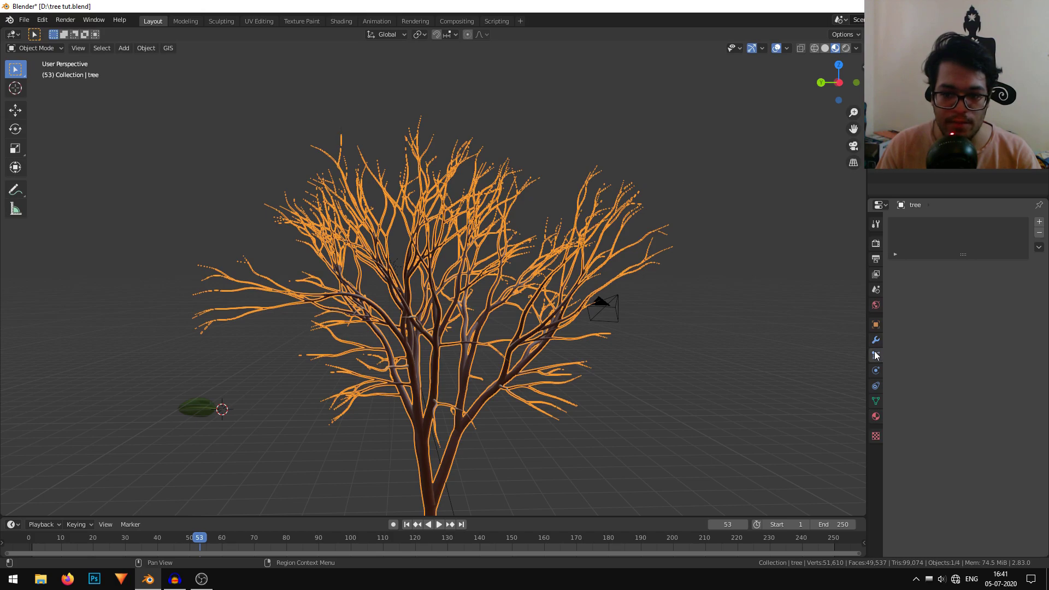
{"action": "left_click", "coordinate": [876, 372]}
{"action": "left_click", "coordinate": [875, 356]}
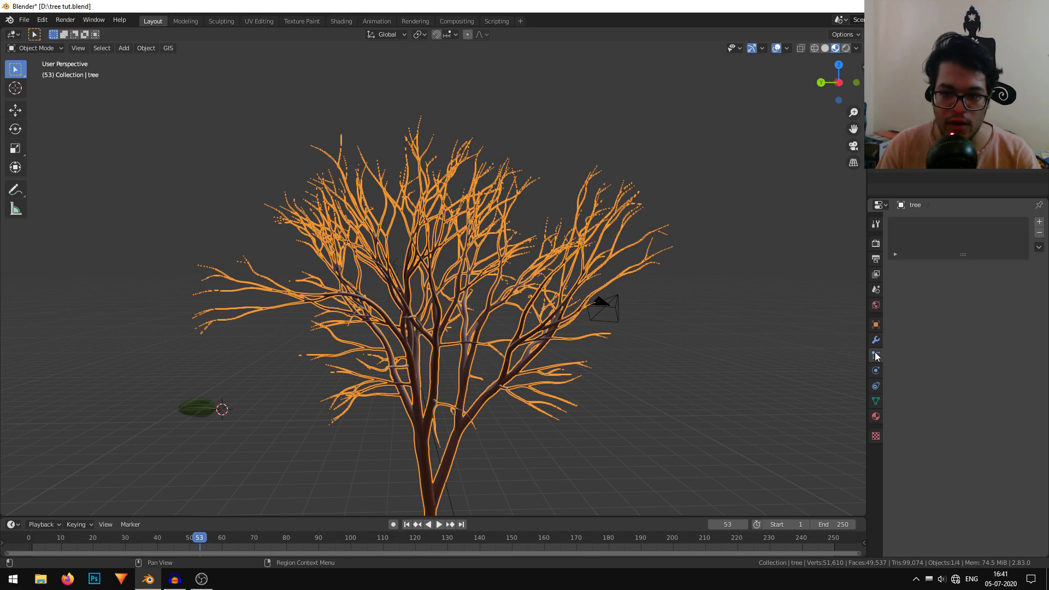
{"action": "left_click", "coordinate": [1040, 224]}
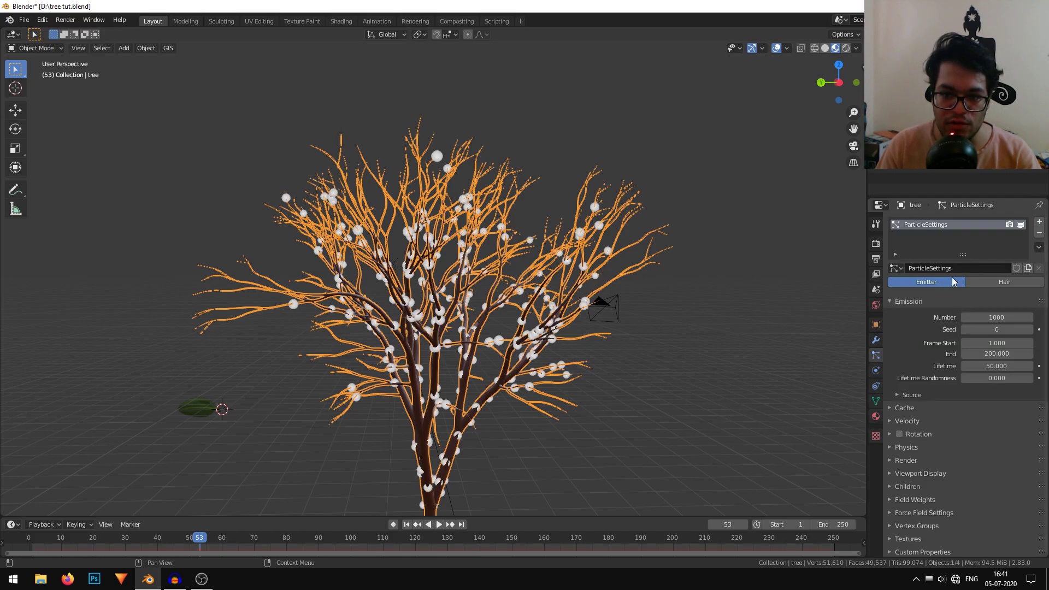
Step: Rename the tree's particle settings as leaf and set the particle type to Hair
{"action": "double_click", "coordinate": [970, 268]}
{"action": "type", "text": "leaf"}
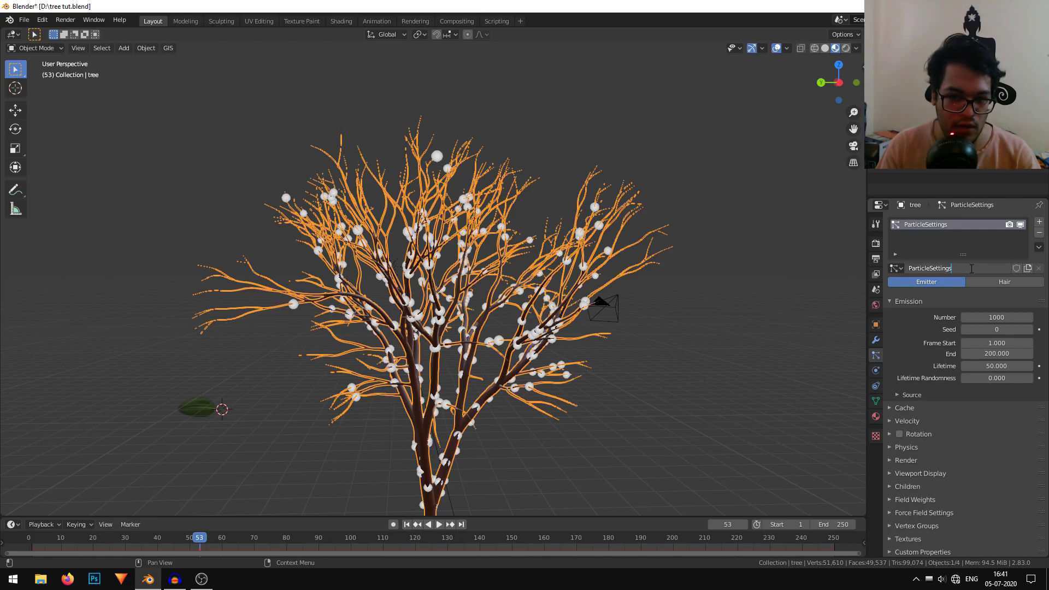
{"action": "left_click_drag", "start_coordinate": [972, 269], "coordinate": [909, 311]}
{"action": "type", "text": "leaf"}
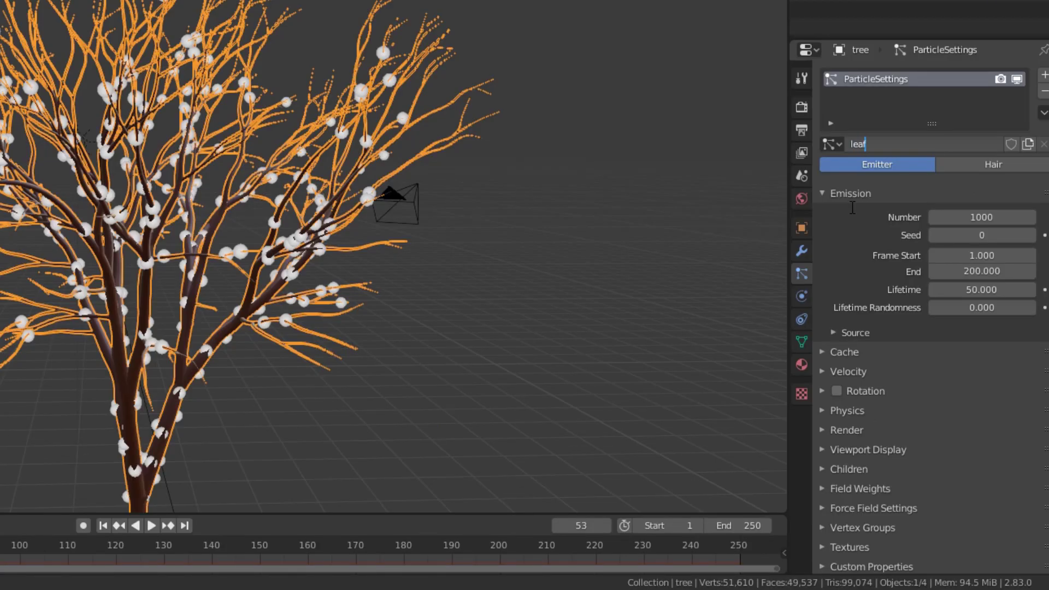
{"action": "key", "text": "Return"}
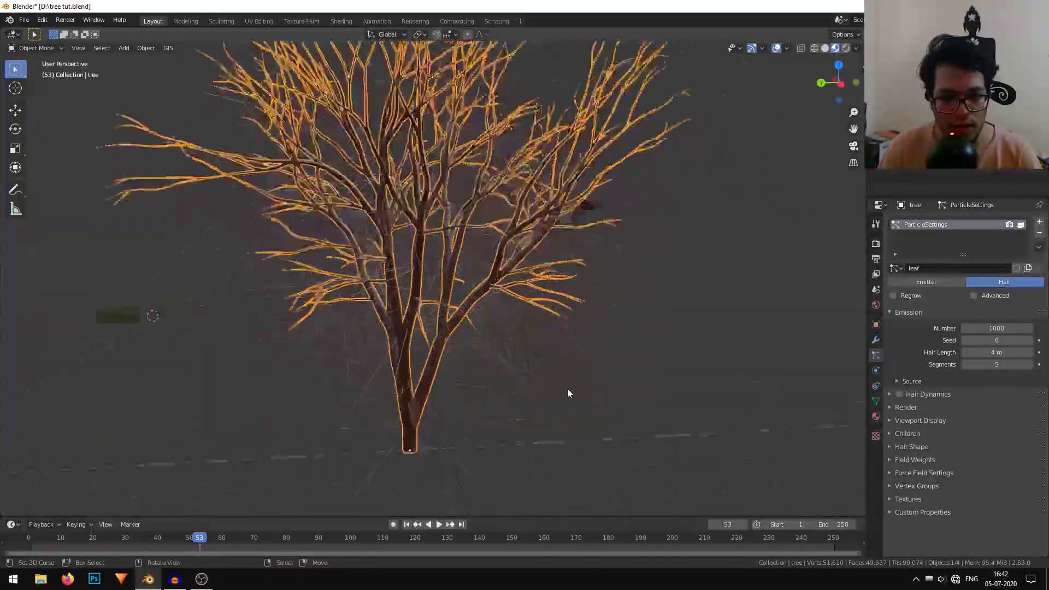
Step: Enter Edit Mode on the tree and change the viewport display to wireframe
{"action": "scroll", "coordinate": [568, 388], "scroll_direction": "up", "scroll_amount": 3}
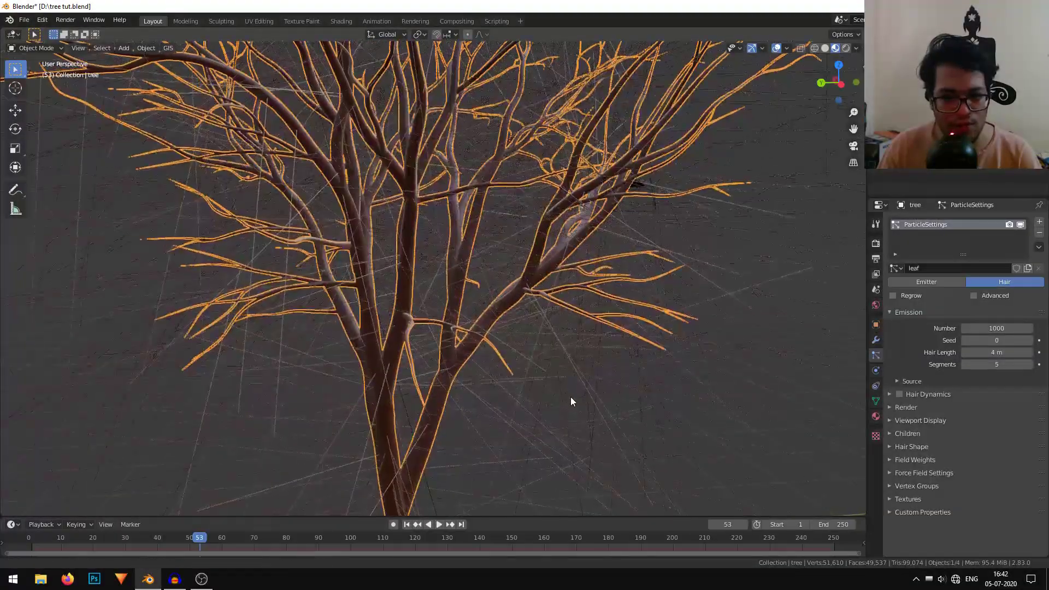
{"action": "middle_click_drag", "start_coordinate": [546, 431], "coordinate": [529, 397]}
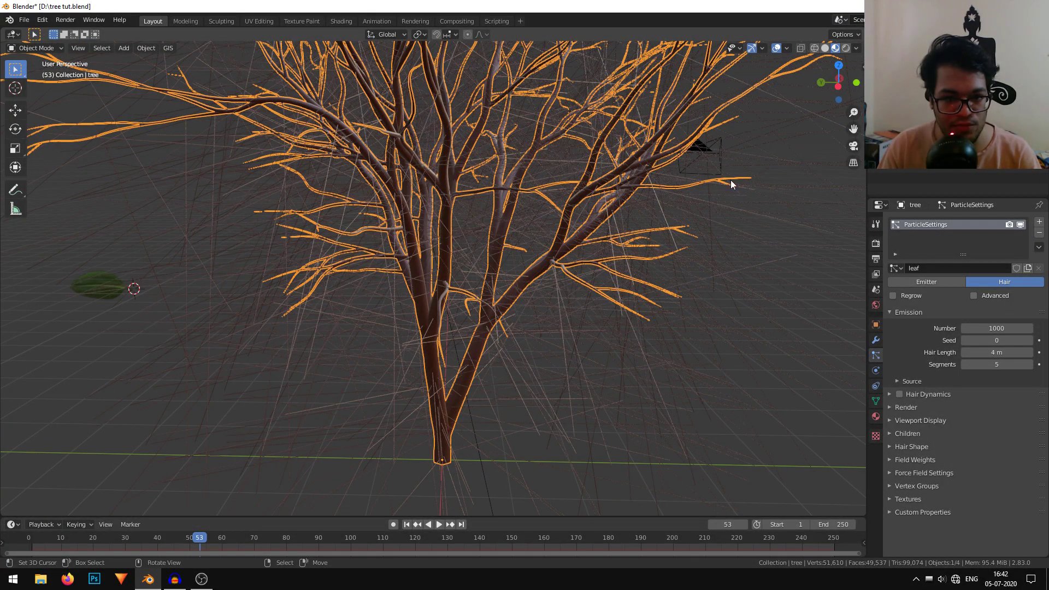
{"action": "scroll", "coordinate": [575, 322], "scroll_direction": "down", "scroll_amount": 4}
{"action": "middle_click_drag", "start_coordinate": [550, 268], "coordinate": [550, 334], "text": "shift"}
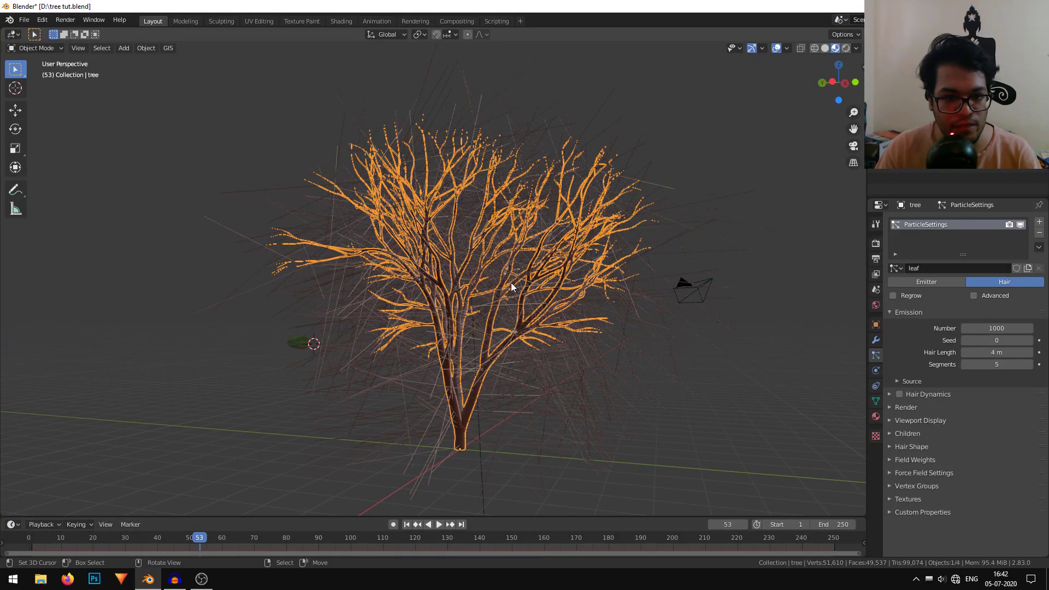
{"action": "middle_click_drag", "start_coordinate": [512, 288], "coordinate": [483, 280], "text": "shift"}
{"action": "middle_click_drag", "start_coordinate": [579, 376], "coordinate": [568, 304]}
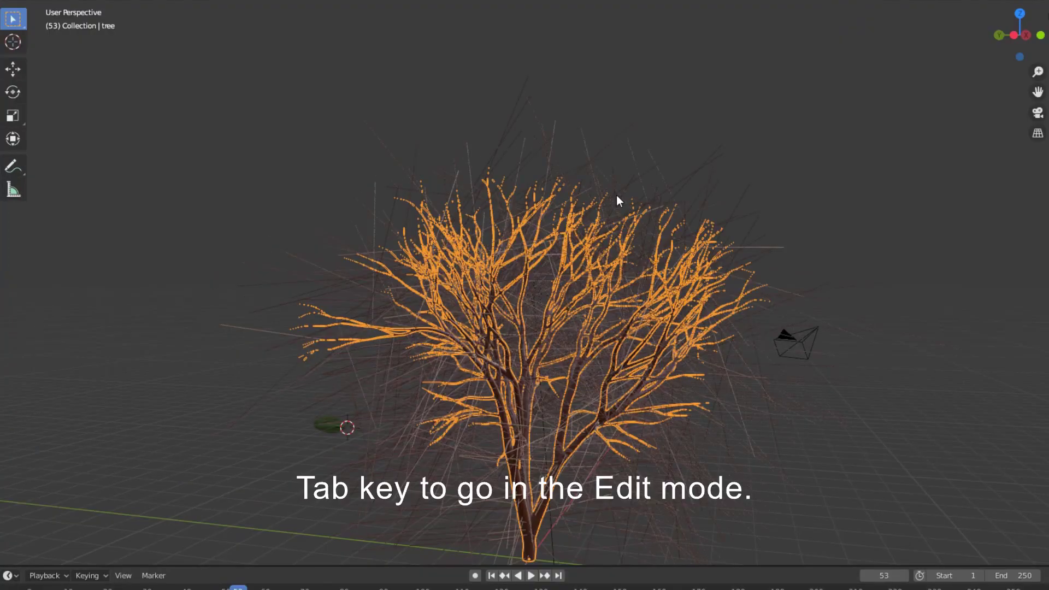
{"action": "key", "text": "Tab"}
{"action": "scroll", "coordinate": [604, 262], "scroll_direction": "up", "scroll_amount": 4}
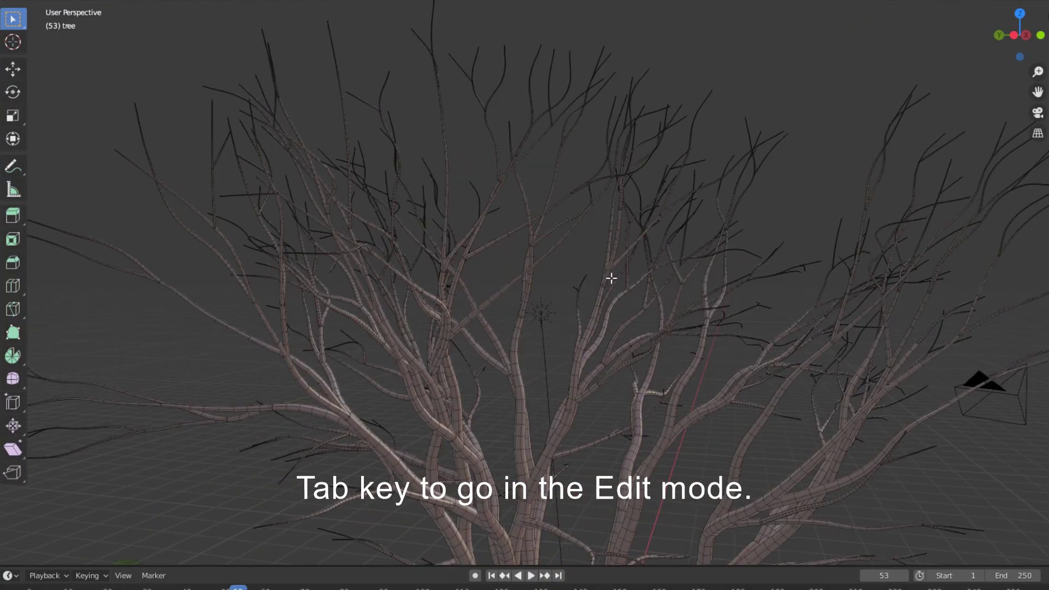
{"action": "middle_click_drag", "start_coordinate": [534, 356], "coordinate": [503, 228], "text": "shift"}
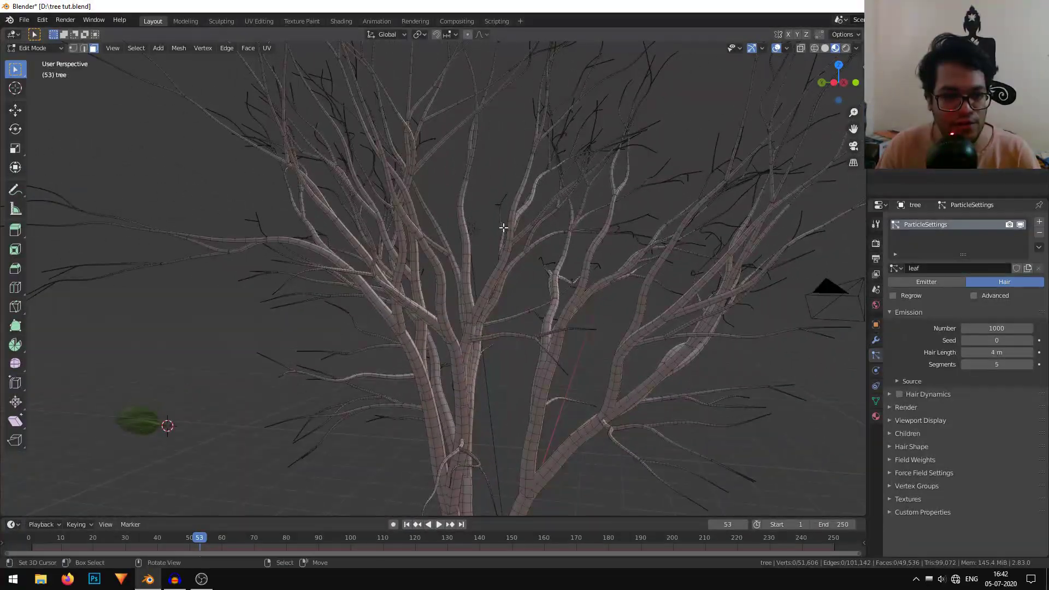
{"action": "key", "text": "shift+z"}
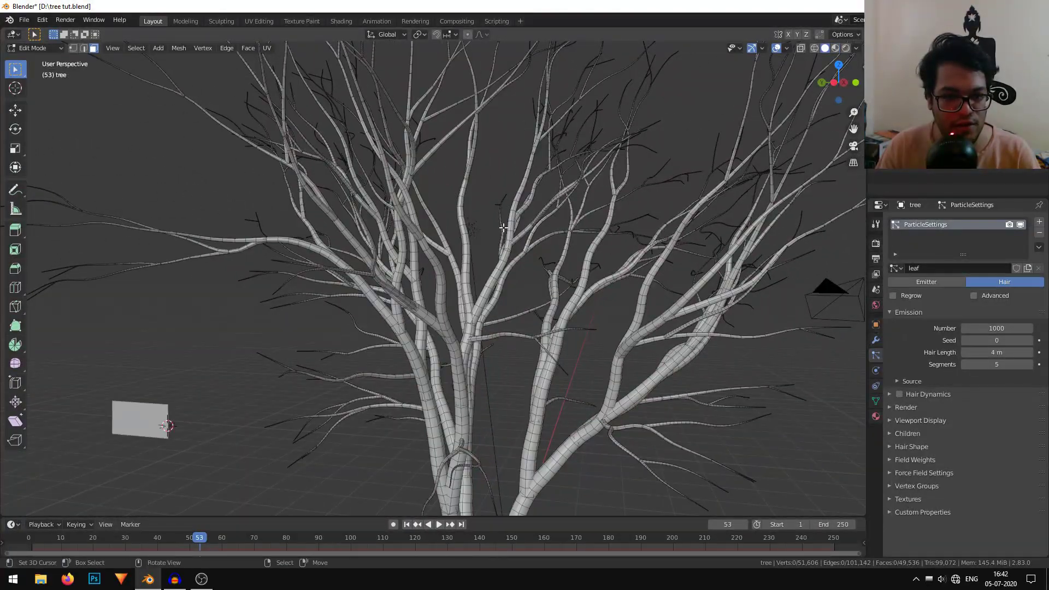
Step: Circle-select the faces of the outer branches across the crown and on both sides of the tree
{"action": "middle_click_drag", "start_coordinate": [424, 193], "coordinate": [470, 246], "text": "shift"}
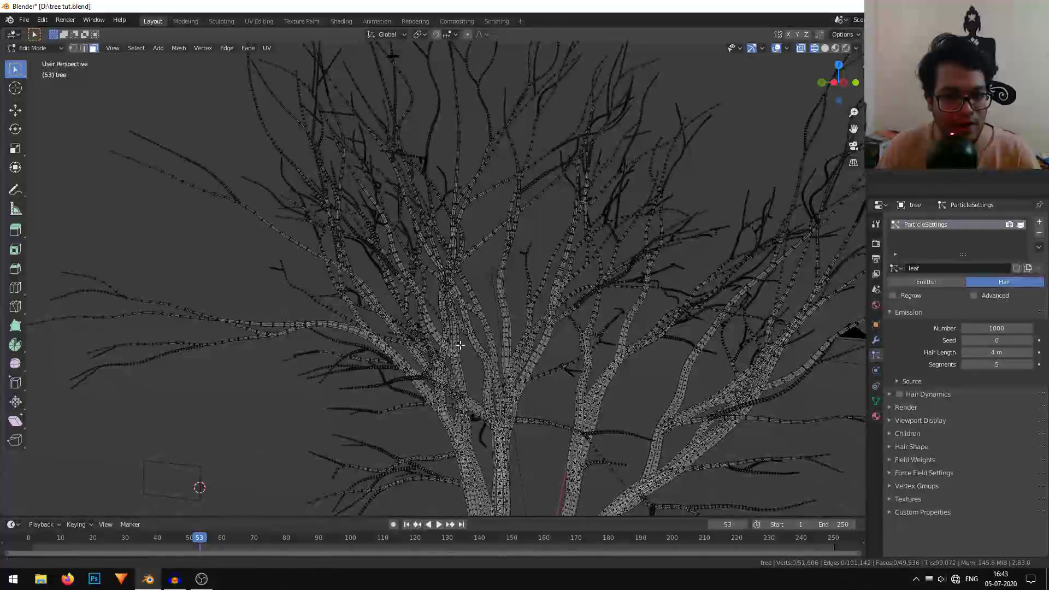
{"action": "middle_click_drag", "start_coordinate": [460, 344], "coordinate": [516, 288], "text": "shift"}
{"action": "scroll", "coordinate": [522, 311], "scroll_direction": "down", "scroll_amount": 3}
{"action": "mouse_move", "coordinate": [526, 339]}
{"action": "middle_mouse_down"}
{"action": "mouse_move", "coordinate": [552, 347]}
{"action": "mouse_move", "coordinate": [514, 349]}
{"action": "mouse_move", "coordinate": [521, 340]}
{"action": "middle_mouse_up"}
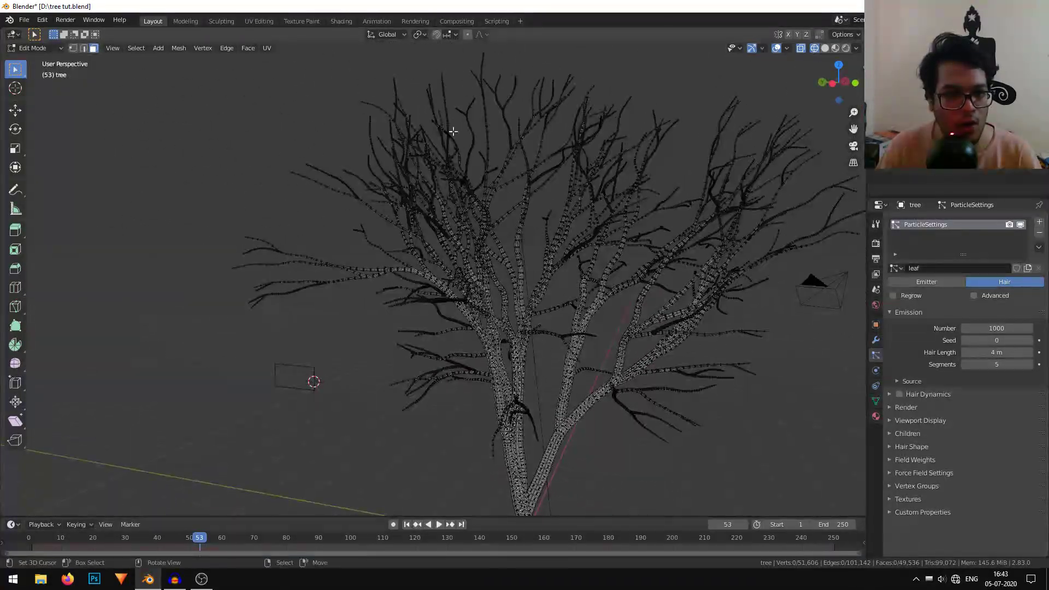
{"action": "key", "text": "c"}
{"action": "scroll", "coordinate": [340, 253], "scroll_direction": "down", "scroll_amount": 5}
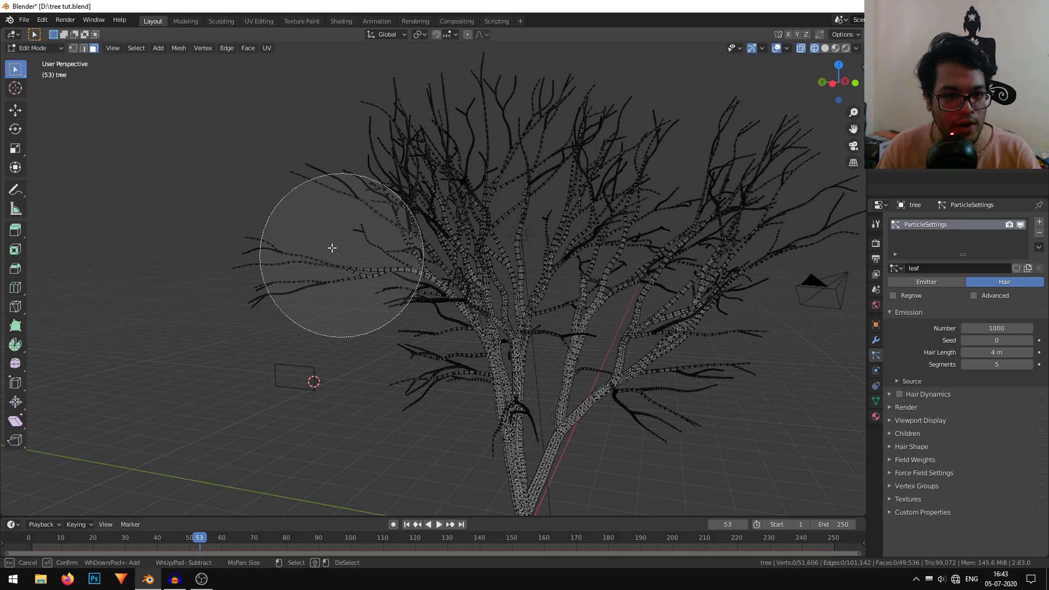
{"action": "mouse_move", "coordinate": [287, 243]}
{"action": "left_mouse_down"}
{"action": "mouse_move", "coordinate": [318, 268]}
{"action": "mouse_move", "coordinate": [298, 268]}
{"action": "mouse_move", "coordinate": [307, 267]}
{"action": "left_mouse_up"}
{"action": "mouse_move", "coordinate": [352, 176]}
{"action": "left_mouse_down"}
{"action": "mouse_move", "coordinate": [378, 148]}
{"action": "mouse_move", "coordinate": [454, 116]}
{"action": "mouse_move", "coordinate": [527, 113]}
{"action": "mouse_move", "coordinate": [513, 112]}
{"action": "mouse_move", "coordinate": [644, 120]}
{"action": "mouse_move", "coordinate": [798, 175]}
{"action": "mouse_move", "coordinate": [714, 313]}
{"action": "mouse_move", "coordinate": [703, 424]}
{"action": "mouse_move", "coordinate": [764, 400]}
{"action": "mouse_move", "coordinate": [766, 377]}
{"action": "left_mouse_up"}
{"action": "left_click", "coordinate": [597, 193]}
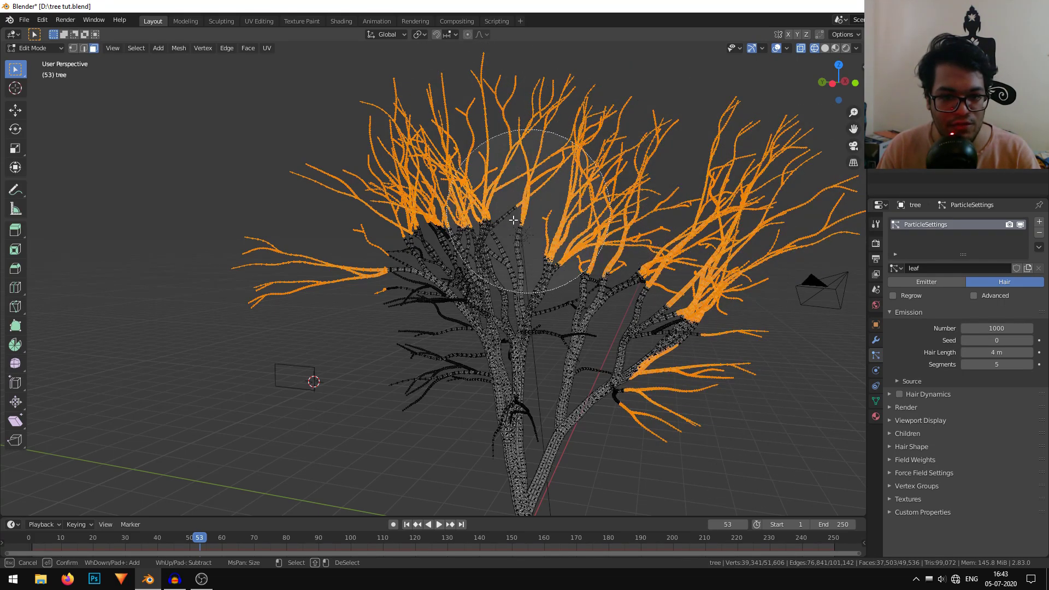
{"action": "left_click_drag", "start_coordinate": [375, 335], "coordinate": [378, 365]}
{"action": "key", "text": "Escape"}
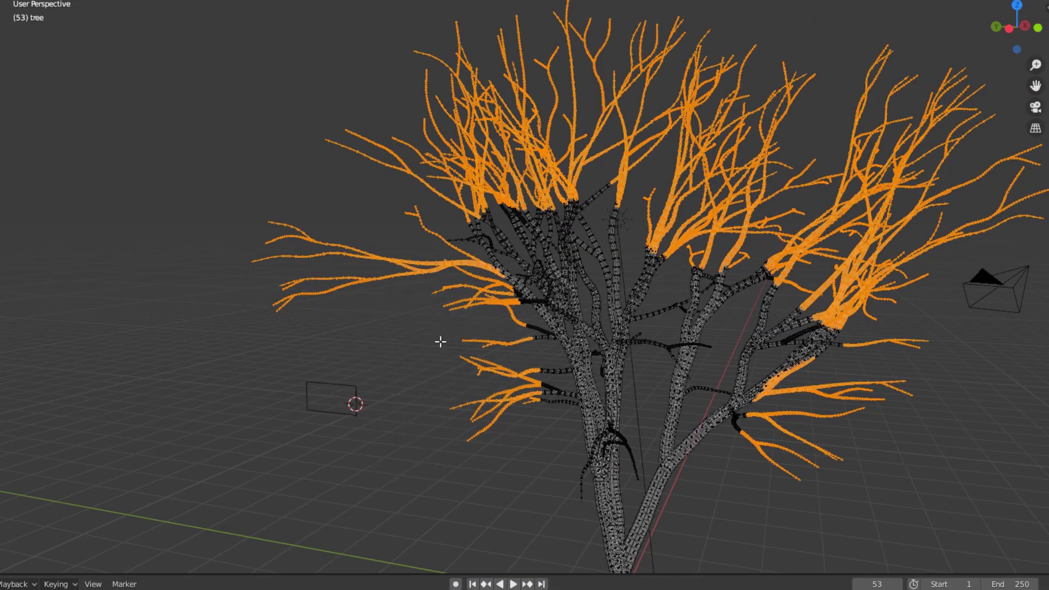
Step: Try to circle-select more branches from another side of the tree, and undo that selection
{"action": "middle_click_drag", "start_coordinate": [441, 341], "coordinate": [732, 348]}
{"action": "key", "text": "c"}
{"action": "mouse_move", "coordinate": [452, 290]}
{"action": "left_mouse_down"}
{"action": "mouse_move", "coordinate": [604, 377]}
{"action": "mouse_move", "coordinate": [618, 452]}
{"action": "left_mouse_up"}
{"action": "left_click", "coordinate": [891, 380]}
{"action": "key", "text": "Escape"}
{"action": "key", "text": "ctrl+z"}
Step: Add further unselected branches to the face selection with circle select, working from different sides of the tree
{"action": "middle_click_drag", "start_coordinate": [653, 273], "coordinate": [605, 82], "text": "shift"}
{"action": "key", "text": "c"}
{"action": "mouse_move", "coordinate": [570, 302]}
{"action": "left_mouse_down"}
{"action": "mouse_move", "coordinate": [524, 235]}
{"action": "mouse_move", "coordinate": [569, 307]}
{"action": "left_mouse_up"}
{"action": "key", "text": "Escape"}
{"action": "scroll", "coordinate": [569, 307], "scroll_direction": "down", "scroll_amount": 4}
{"action": "mouse_move", "coordinate": [569, 306]}
{"action": "middle_mouse_down"}
{"action": "mouse_move", "coordinate": [538, 342]}
{"action": "mouse_move", "coordinate": [791, 318]}
{"action": "mouse_move", "coordinate": [718, 281]}
{"action": "middle_mouse_up"}
{"action": "scroll", "coordinate": [579, 328], "scroll_direction": "up", "scroll_amount": 4}
{"action": "key", "text": "c"}
{"action": "mouse_move", "coordinate": [461, 190]}
{"action": "left_mouse_down"}
{"action": "mouse_move", "coordinate": [625, 255]}
{"action": "mouse_move", "coordinate": [513, 284]}
{"action": "left_mouse_up"}
{"action": "key", "text": "Escape"}
Step: Locate the thin lower side branches that are still unselected and add their faces to the selection with circle select
{"action": "scroll", "coordinate": [614, 237], "scroll_direction": "up", "scroll_amount": 4}
{"action": "mouse_move", "coordinate": [672, 186]}
{"action": "middle_mouse_down", "text": "shift"}
{"action": "mouse_move", "coordinate": [611, 301]}
{"action": "mouse_move", "coordinate": [768, 434]}
{"action": "mouse_move", "coordinate": [288, 395]}
{"action": "mouse_move", "coordinate": [323, 482]}
{"action": "mouse_move", "coordinate": [443, 377]}
{"action": "mouse_move", "coordinate": [820, 313]}
{"action": "mouse_move", "coordinate": [515, 219]}
{"action": "middle_mouse_up", "text": "shift"}
{"action": "scroll", "coordinate": [680, 317], "scroll_direction": "down", "scroll_amount": 5}
{"action": "scroll", "coordinate": [768, 433], "scroll_direction": "up", "scroll_amount": 4}
{"action": "scroll", "coordinate": [769, 433], "scroll_direction": "down", "scroll_amount": 4}
{"action": "scroll", "coordinate": [323, 482], "scroll_direction": "up", "scroll_amount": 5}
{"action": "scroll", "coordinate": [324, 483], "scroll_direction": "down", "scroll_amount": 5}
{"action": "scroll", "coordinate": [443, 377], "scroll_direction": "down", "scroll_amount": 2}
{"action": "scroll", "coordinate": [514, 219], "scroll_direction": "up", "scroll_amount": 5}
{"action": "middle_click_drag", "start_coordinate": [493, 295], "coordinate": [553, 335]}
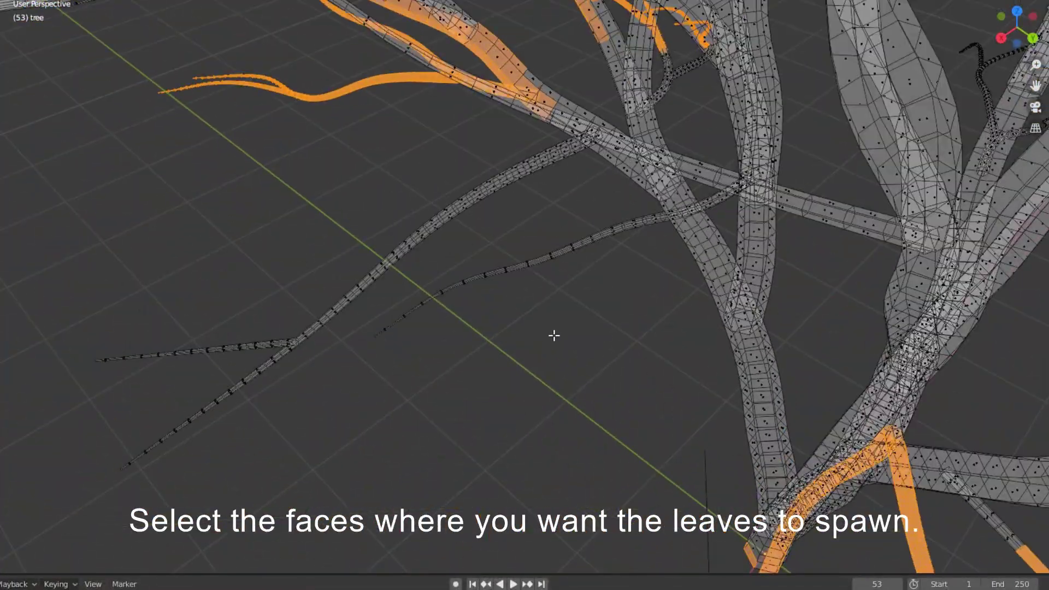
{"action": "scroll", "coordinate": [552, 335], "scroll_direction": "down", "scroll_amount": 4}
{"action": "key", "text": "c"}
{"action": "left_click_drag", "start_coordinate": [457, 333], "coordinate": [492, 316]}
{"action": "key", "text": "Escape"}
Step: Add the faces of the thin unselected lower side branches to the selection with circle select and box select
{"action": "scroll", "coordinate": [483, 404], "scroll_direction": "up", "scroll_amount": 2}
{"action": "mouse_move", "coordinate": [492, 316]}
{"action": "middle_mouse_down"}
{"action": "mouse_move", "coordinate": [484, 405]}
{"action": "mouse_move", "coordinate": [318, 448]}
{"action": "middle_mouse_up"}
{"action": "key", "text": "c"}
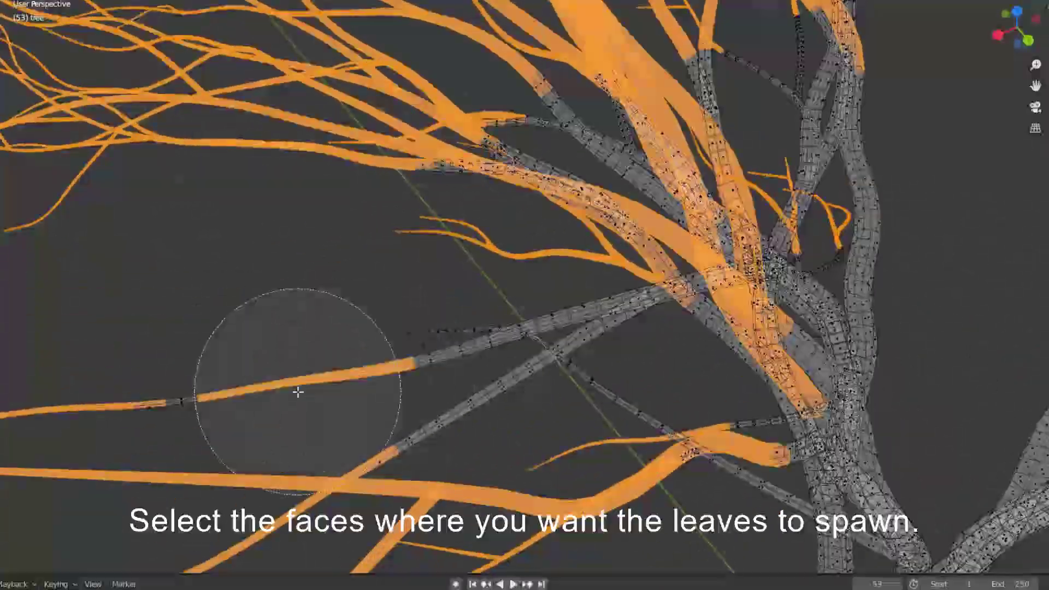
{"action": "left_click_drag", "start_coordinate": [297, 392], "coordinate": [461, 393]}
{"action": "key", "text": "Escape"}
{"action": "scroll", "coordinate": [550, 421], "scroll_direction": "down", "scroll_amount": 4}
{"action": "middle_click_drag", "start_coordinate": [550, 422], "coordinate": [560, 414]}
{"action": "key", "text": "b"}
{"action": "left_click_drag", "start_coordinate": [222, 29], "coordinate": [401, 411]}
Step: Circle-select the remaining unselected branch faces inside and around the crown from closer views of the tree
{"action": "scroll", "coordinate": [405, 432], "scroll_direction": "down", "scroll_amount": 5}
{"action": "middle_click_drag", "start_coordinate": [431, 464], "coordinate": [374, 492]}
{"action": "scroll", "coordinate": [731, 435], "scroll_direction": "up", "scroll_amount": 4}
{"action": "scroll", "coordinate": [563, 328], "scroll_direction": "up", "scroll_amount": 5}
{"action": "key", "text": "c"}
{"action": "left_click_drag", "start_coordinate": [552, 368], "coordinate": [694, 440]}
{"action": "left_click_drag", "start_coordinate": [694, 142], "coordinate": [727, 104]}
{"action": "key", "text": "Escape"}
{"action": "mouse_move", "coordinate": [727, 136]}
{"action": "middle_mouse_down"}
{"action": "mouse_move", "coordinate": [715, 218]}
{"action": "mouse_move", "coordinate": [601, 218]}
{"action": "middle_mouse_up"}
{"action": "key", "text": "c"}
{"action": "left_click_drag", "start_coordinate": [257, 166], "coordinate": [206, 165]}
Step: Create a vertex group named Leaves on the tree for the selected branch faces
{"action": "scroll", "coordinate": [440, 300], "scroll_direction": "down", "scroll_amount": 6}
{"action": "mouse_move", "coordinate": [441, 328]}
{"action": "middle_mouse_down"}
{"action": "mouse_move", "coordinate": [545, 345]}
{"action": "mouse_move", "coordinate": [599, 333]}
{"action": "mouse_move", "coordinate": [861, 345]}
{"action": "middle_mouse_up"}
{"action": "middle_click_drag", "start_coordinate": [448, 340], "coordinate": [453, 324], "text": "shift"}
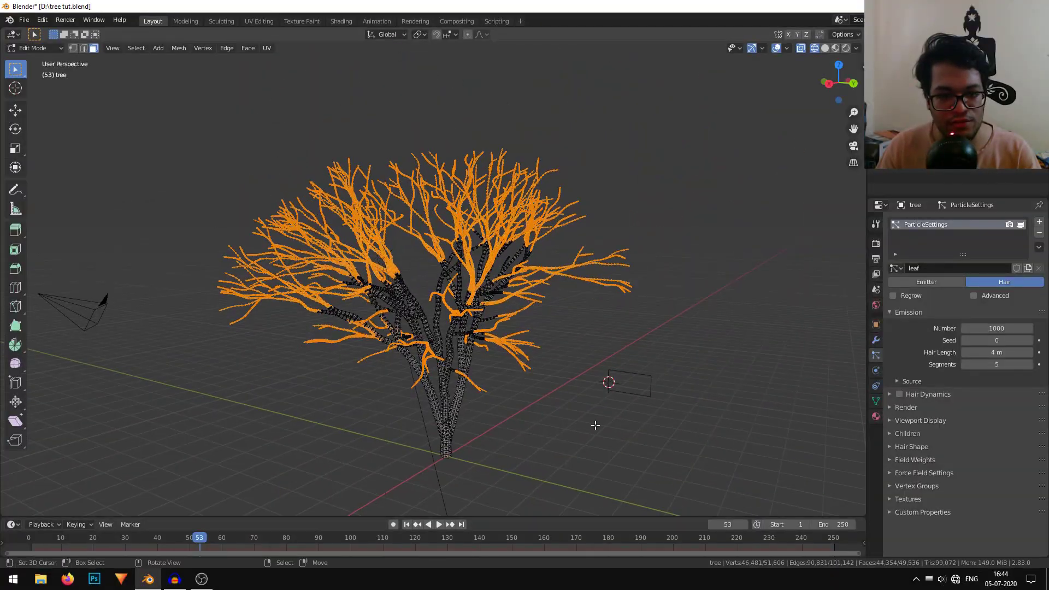
{"action": "middle_click_drag", "start_coordinate": [581, 290], "coordinate": [585, 327], "text": "shift"}
{"action": "middle_click_drag", "start_coordinate": [567, 467], "coordinate": [534, 362], "text": "shift"}
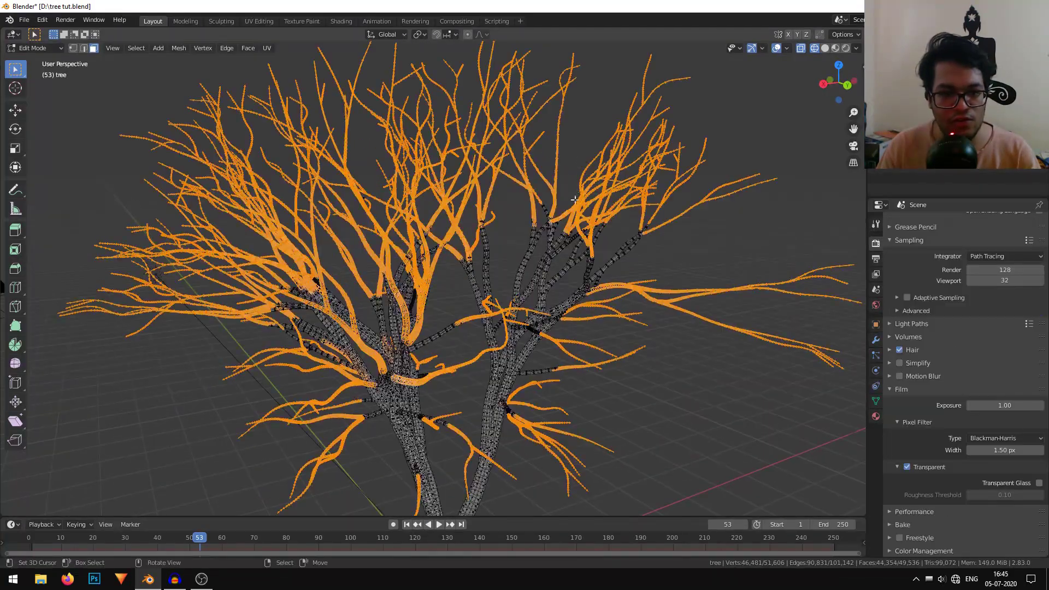
{"action": "scroll", "coordinate": [484, 405], "scroll_direction": "down", "scroll_amount": 3}
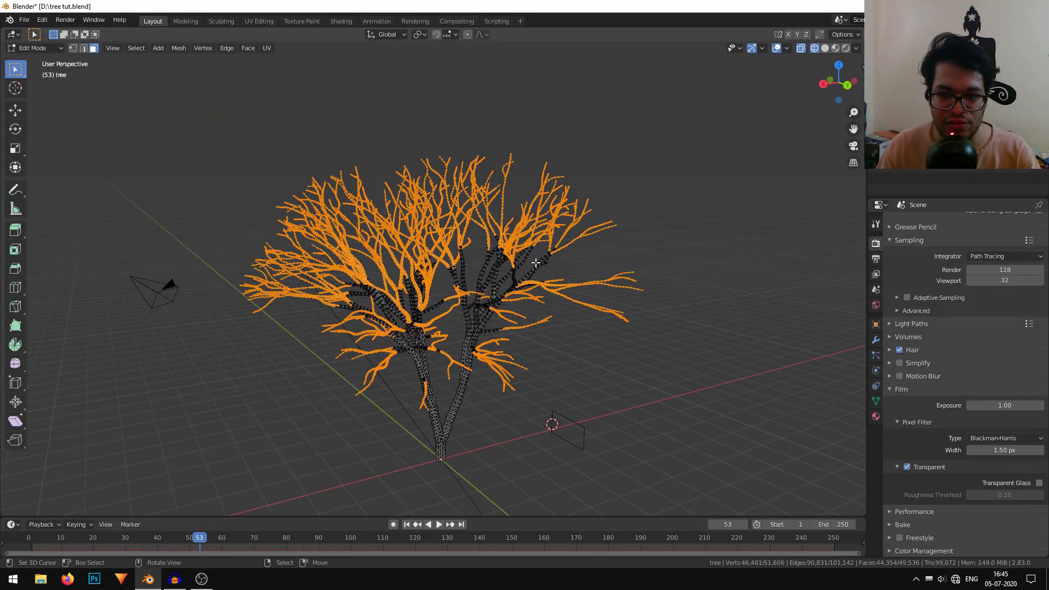
{"action": "left_click", "coordinate": [876, 402]}
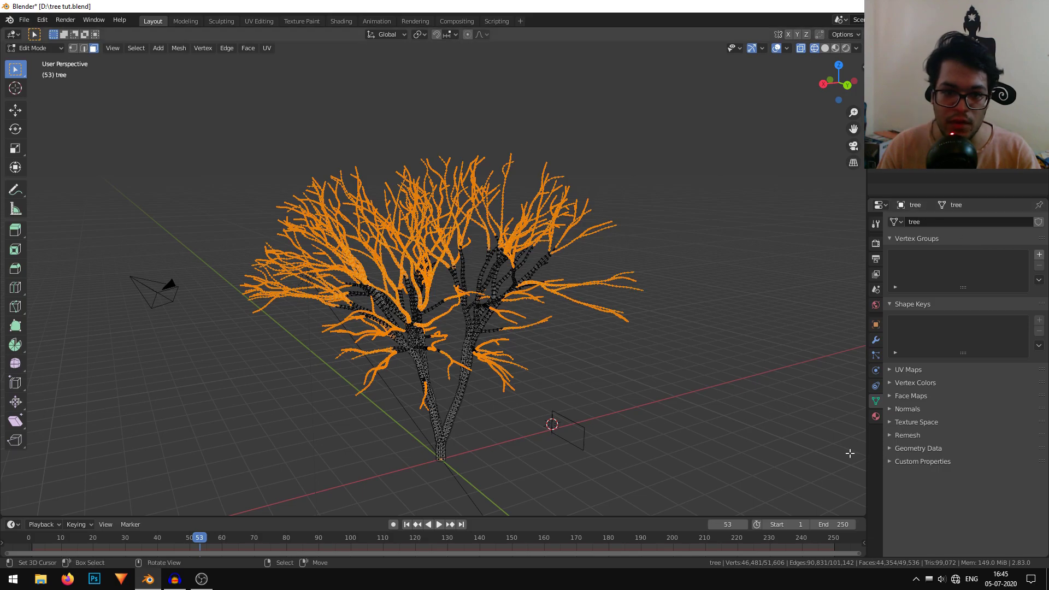
{"action": "left_click", "coordinate": [1039, 255]}
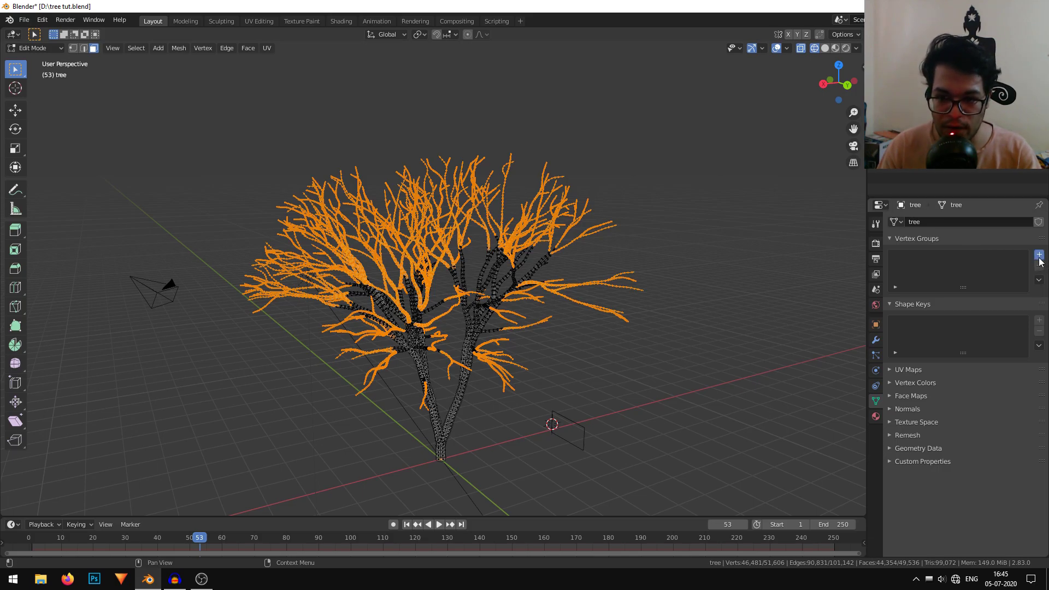
{"action": "double_click", "coordinate": [921, 258]}
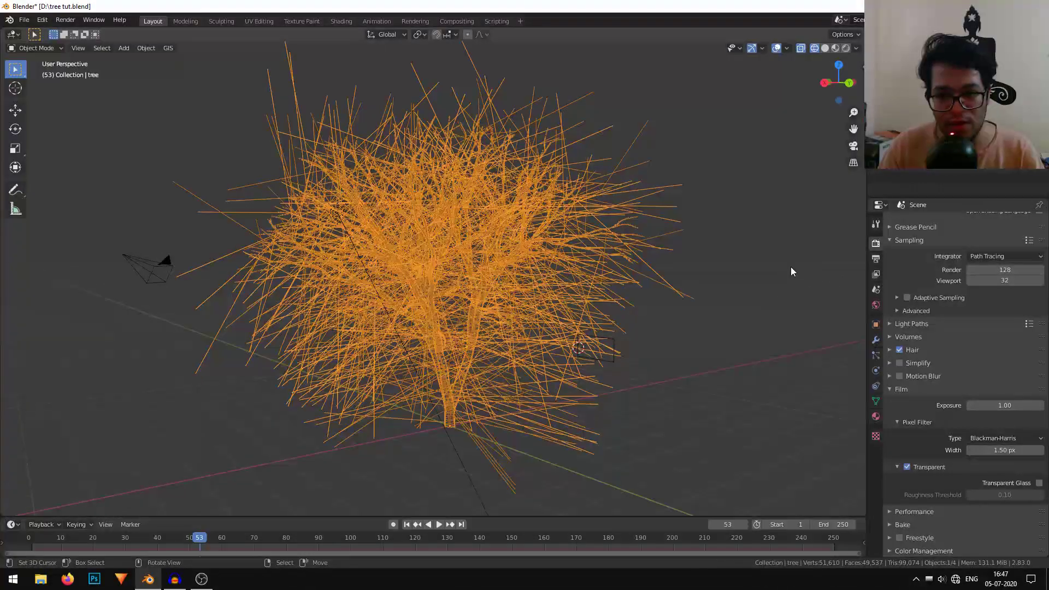
Step: Assign the Leaves vertex group to the Density and Length of the tree's leaf particle system
{"action": "left_click", "coordinate": [876, 400]}
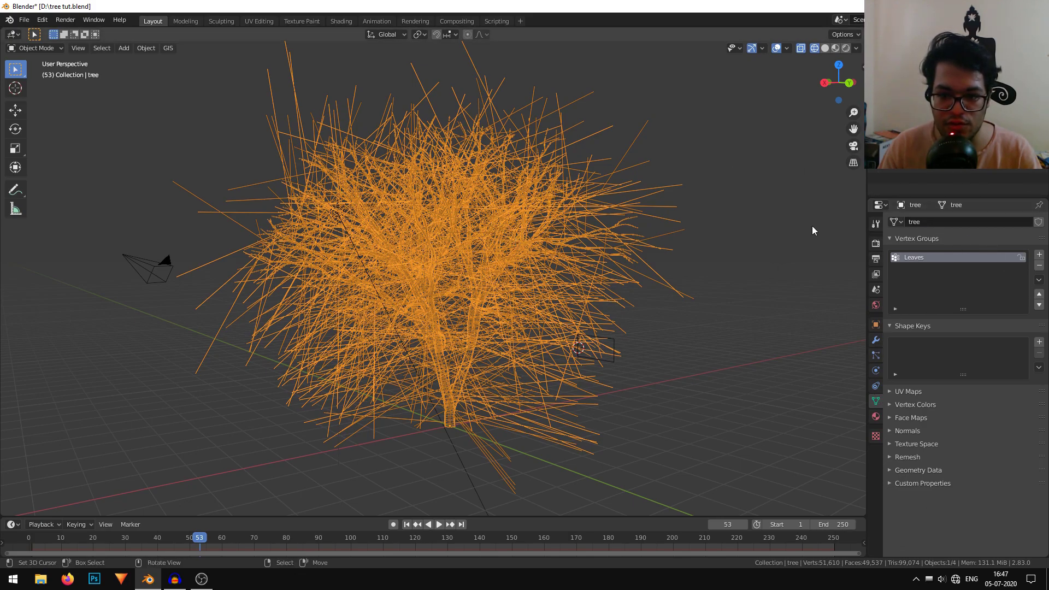
{"action": "left_click", "coordinate": [876, 354]}
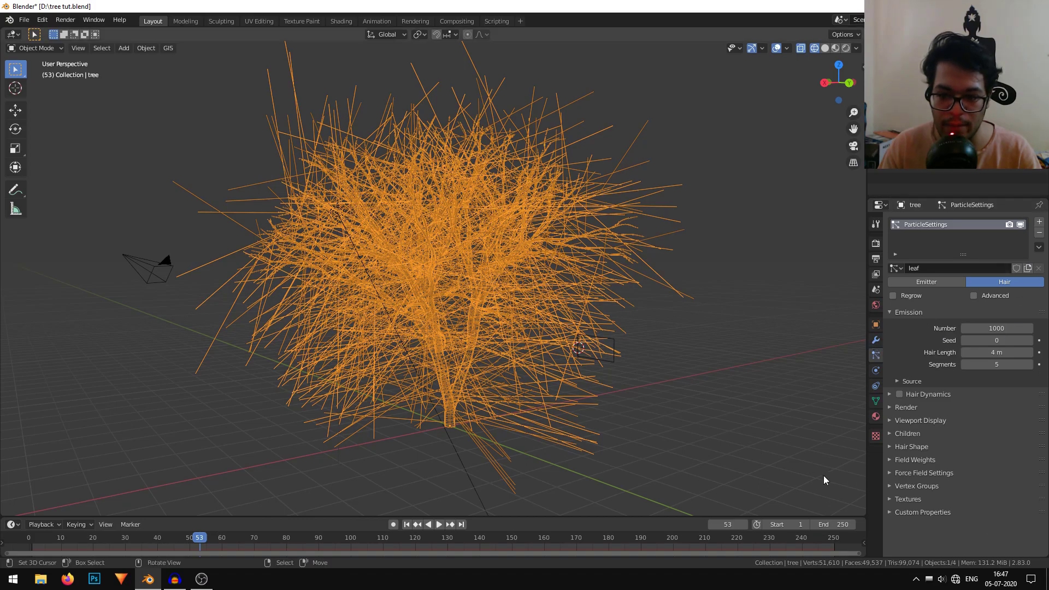
{"action": "left_click", "coordinate": [892, 486]}
{"action": "scroll", "coordinate": [932, 443], "scroll_direction": "down", "scroll_amount": 3}
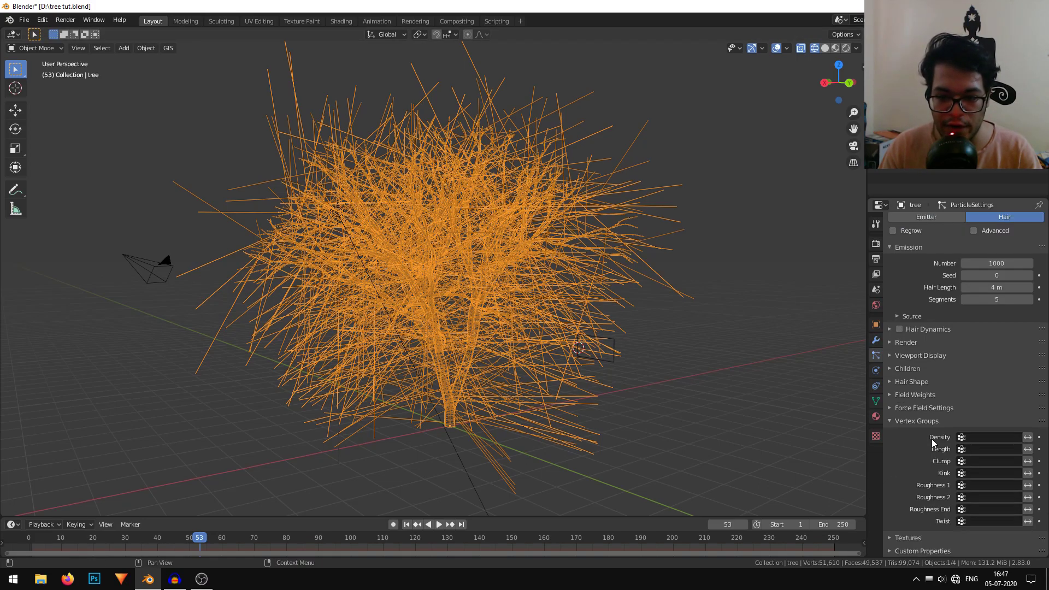
{"action": "left_click", "coordinate": [984, 438]}
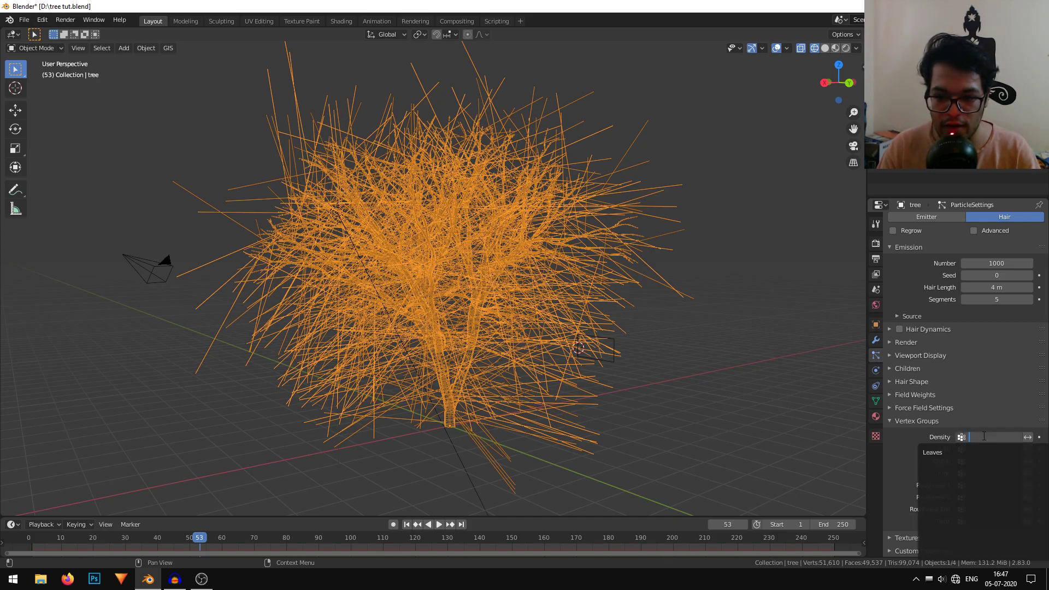
{"action": "left_click", "coordinate": [945, 455]}
{"action": "left_click", "coordinate": [976, 450]}
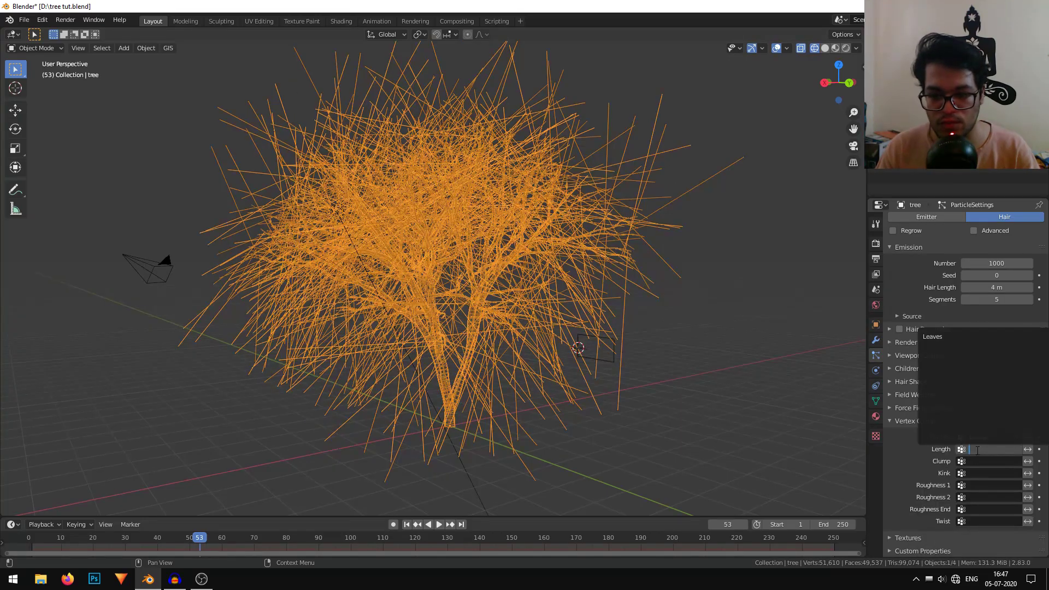
{"action": "left_click", "coordinate": [950, 335]}
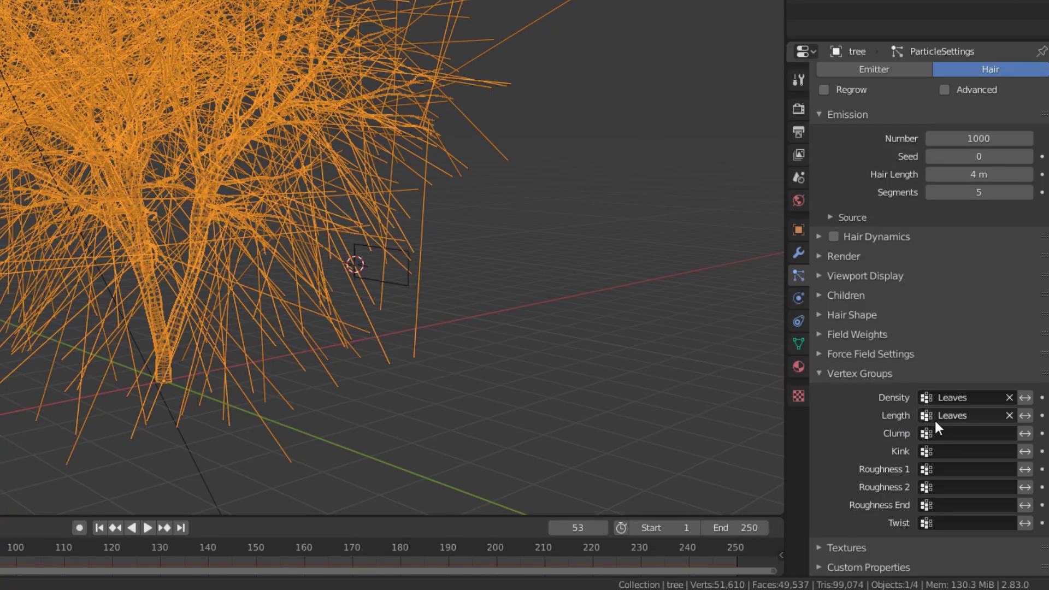
Step: Assign the Leaves vertex group to the particles' Clump and Kink, and set the hair length to 0.83 m
{"action": "left_click", "coordinate": [981, 436]}
{"action": "left_click", "coordinate": [908, 267]}
{"action": "left_click", "coordinate": [967, 451]}
{"action": "left_click", "coordinate": [907, 283]}
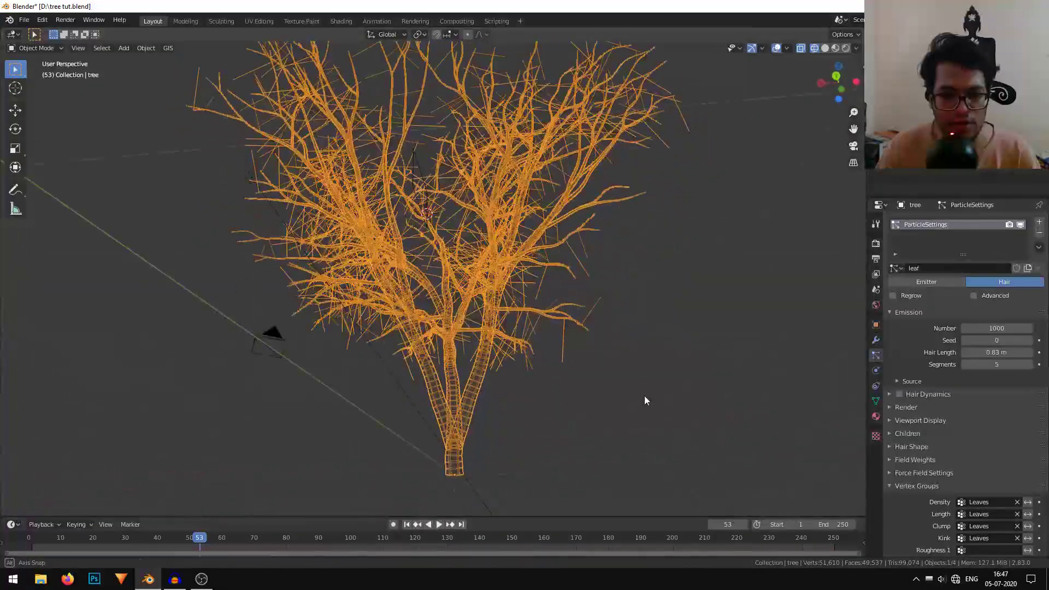
Step: Show the tree in solid shading and set the number of hair particles to 4000
{"action": "middle_click_drag", "start_coordinate": [645, 401], "coordinate": [588, 404]}
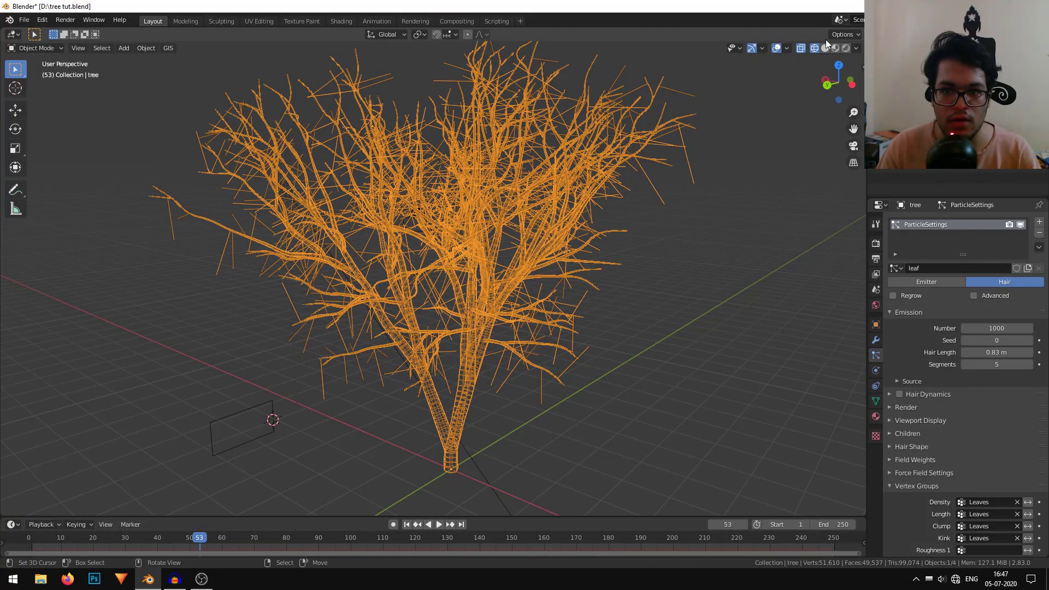
{"action": "left_click", "coordinate": [825, 48]}
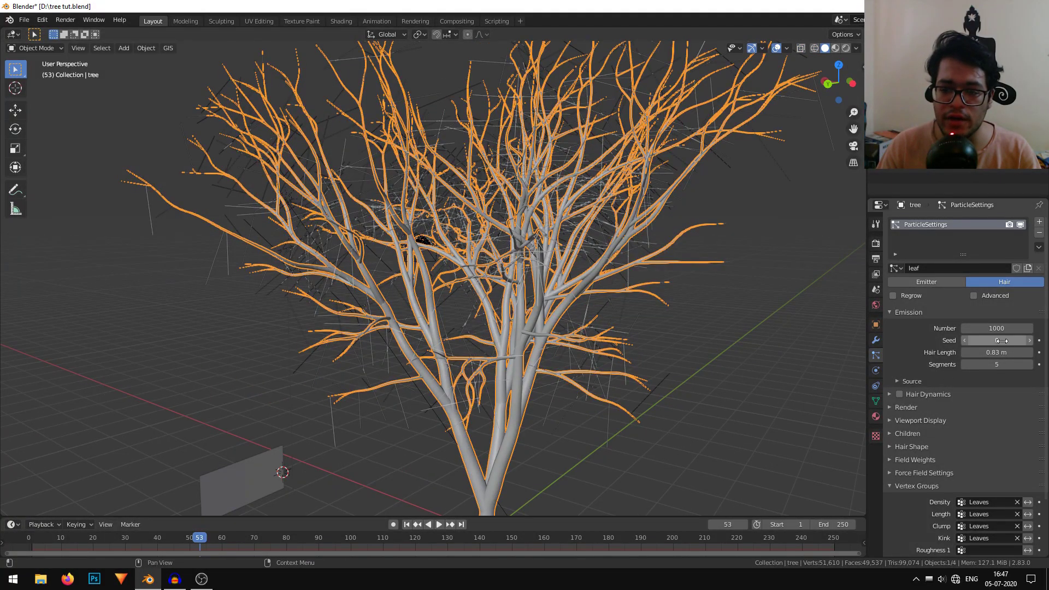
{"action": "left_click", "coordinate": [991, 327]}
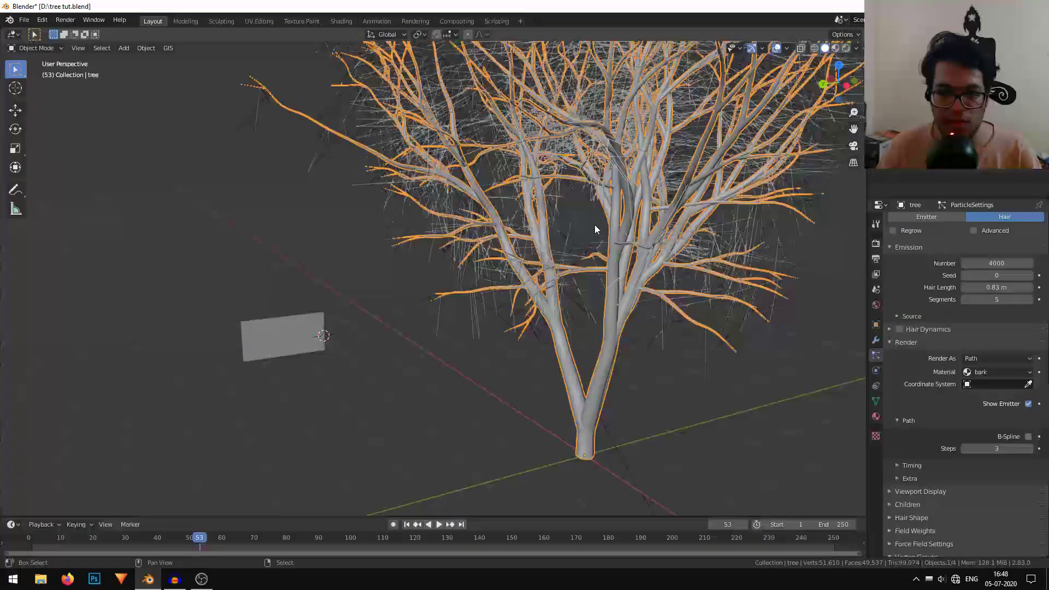
Step: Render the tree's particles as Object, using the Ficus leaf plane TexturesCom_Leaves_Ficus01_512_albedo as the instance object
{"action": "middle_click_drag", "start_coordinate": [595, 225], "coordinate": [450, 225]}
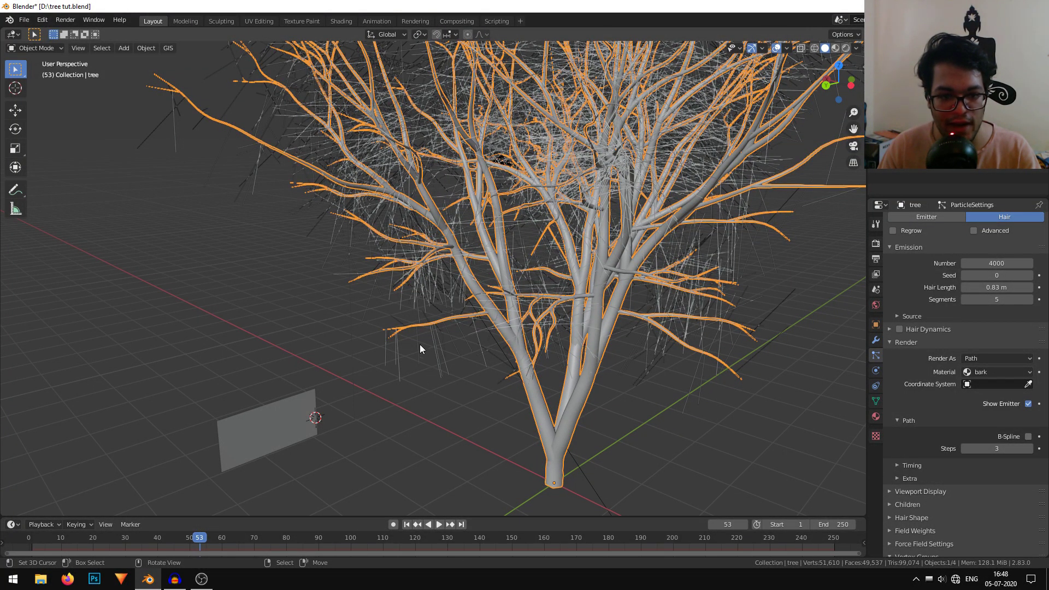
{"action": "left_click", "coordinate": [305, 434]}
{"action": "left_click", "coordinate": [510, 209]}
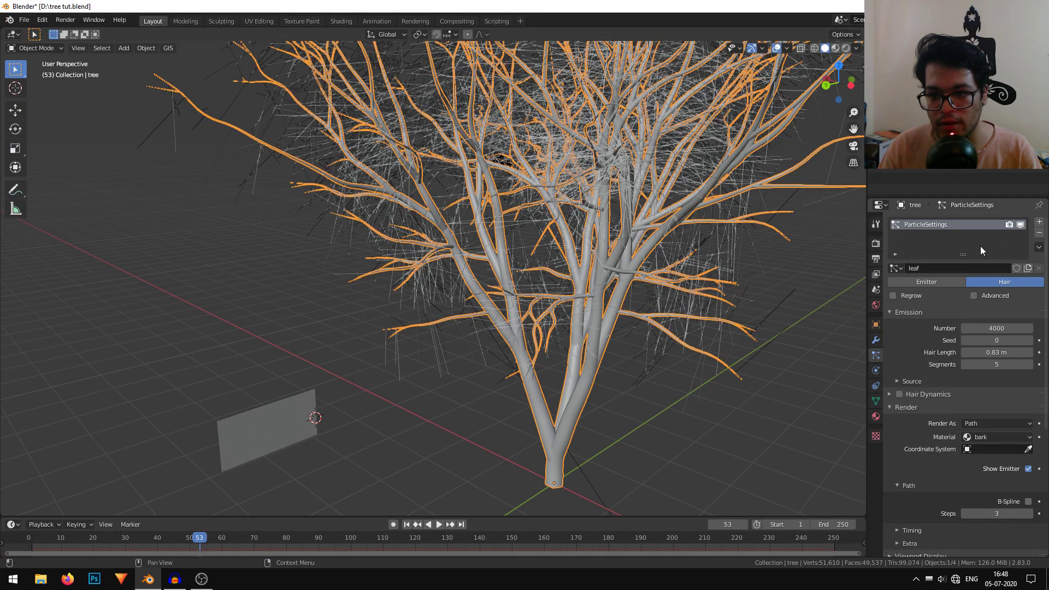
{"action": "left_click", "coordinate": [979, 425]}
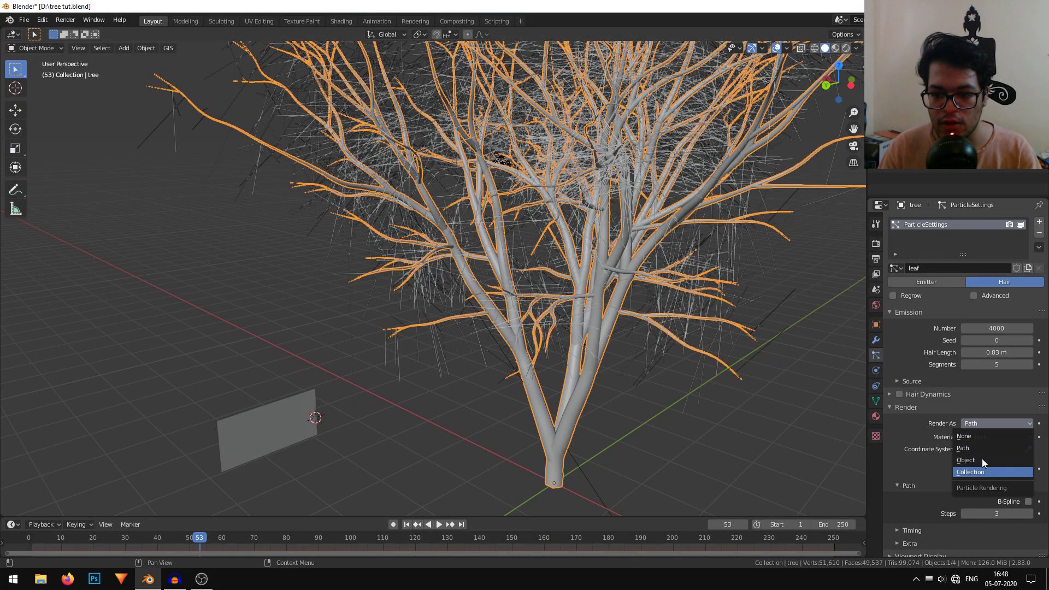
{"action": "left_click", "coordinate": [976, 461]}
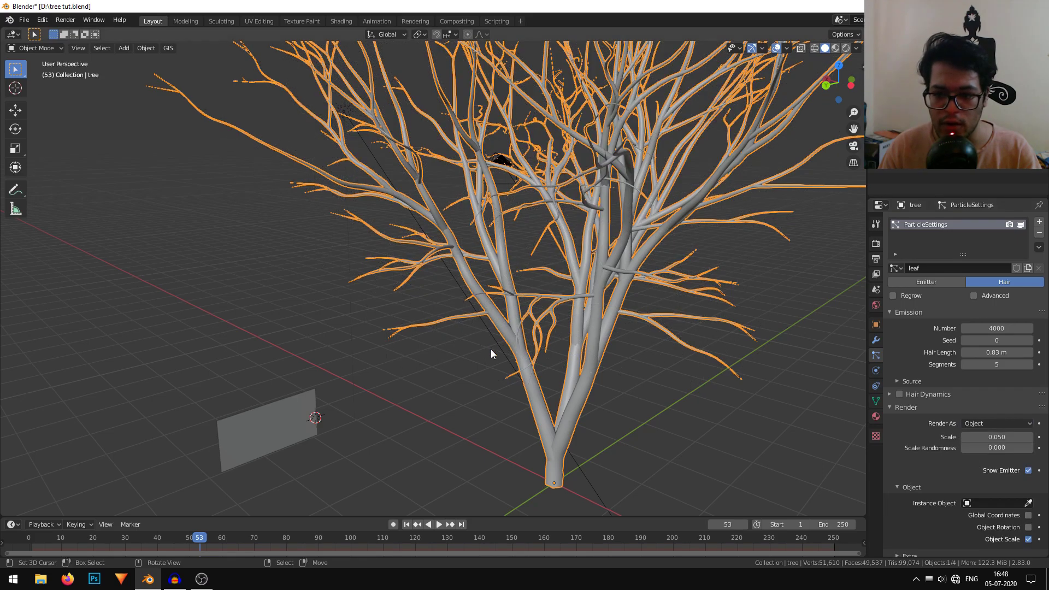
{"action": "scroll", "coordinate": [1027, 441], "scroll_direction": "down", "scroll_amount": 3}
{"action": "left_click", "coordinate": [1028, 438]}
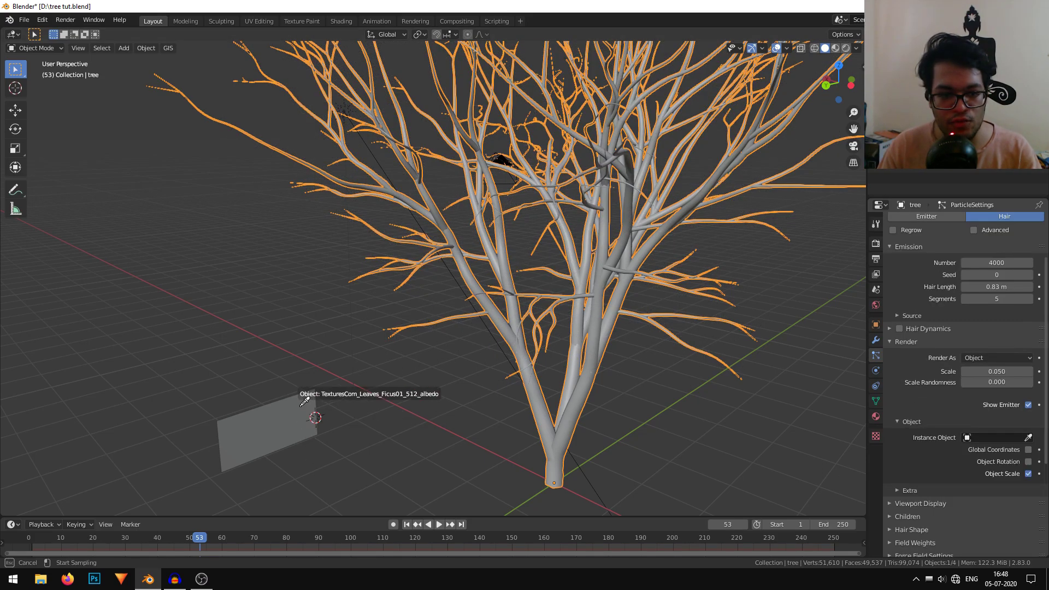
{"action": "left_click", "coordinate": [275, 408]}
Step: Set the leaf particles' scale to 0.7 and scale randomness to 1, and show the tree in material preview shading
{"action": "scroll", "coordinate": [438, 405], "scroll_direction": "up", "scroll_amount": 8}
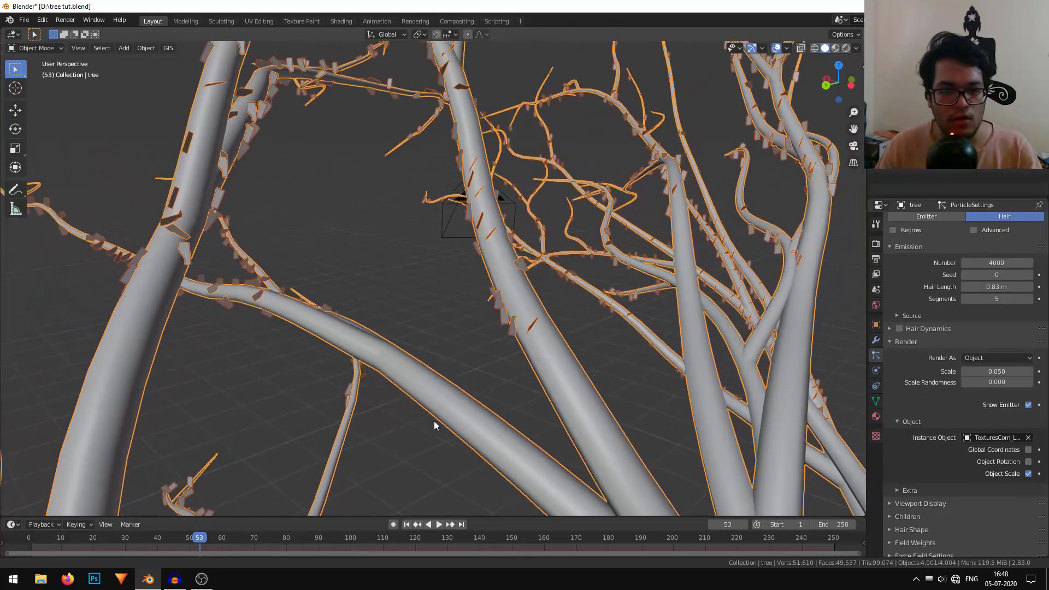
{"action": "middle_click_drag", "start_coordinate": [551, 388], "coordinate": [441, 245], "text": "shift"}
{"action": "scroll", "coordinate": [616, 382], "scroll_direction": "down", "scroll_amount": 6}
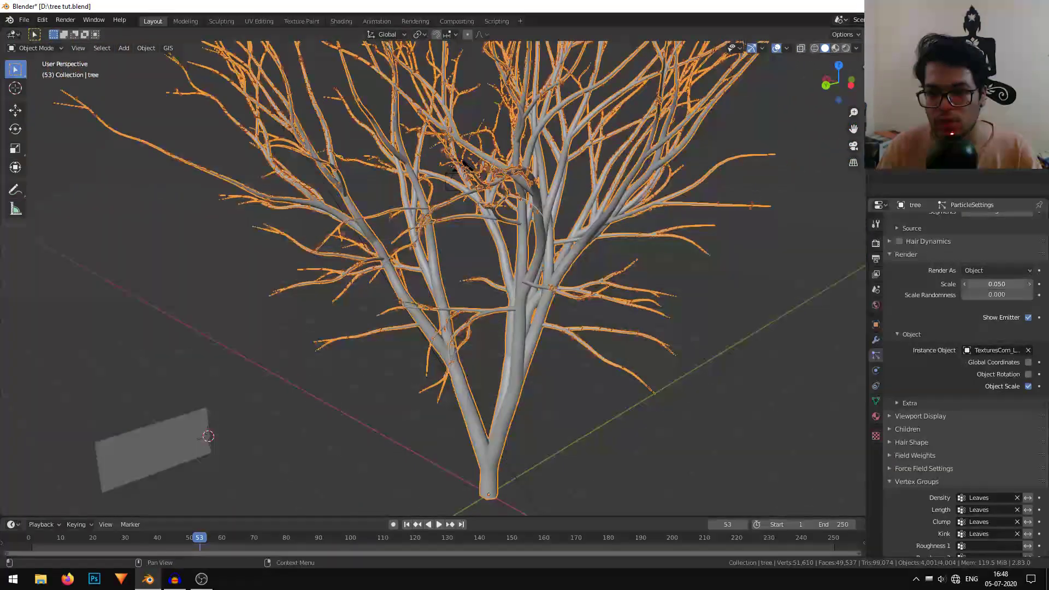
{"action": "left_click_drag", "start_coordinate": [997, 284], "coordinate": [1019, 284]}
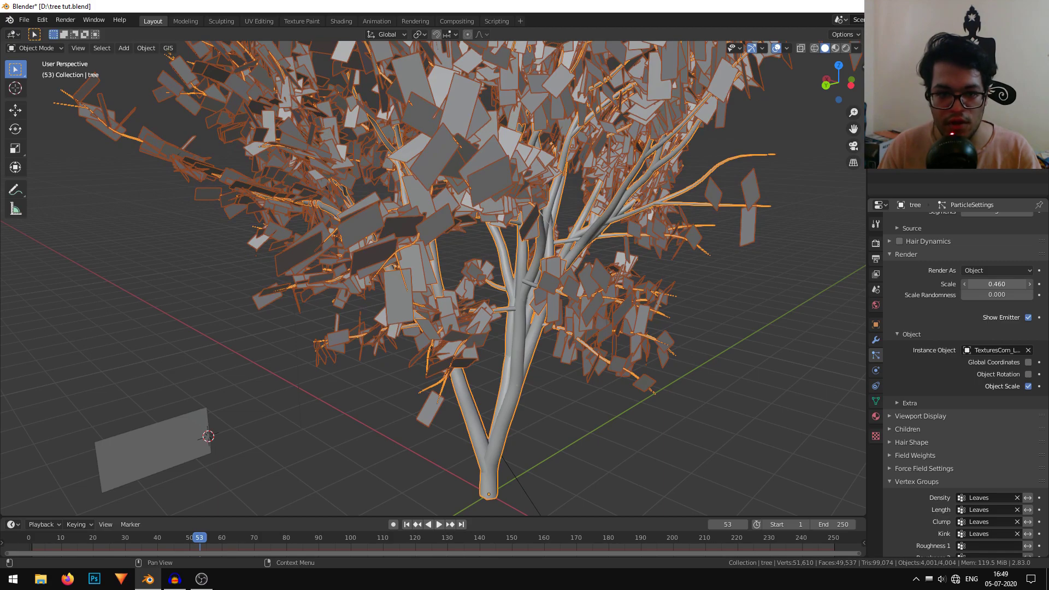
{"action": "left_click_drag", "start_coordinate": [986, 297], "coordinate": [1032, 296]}
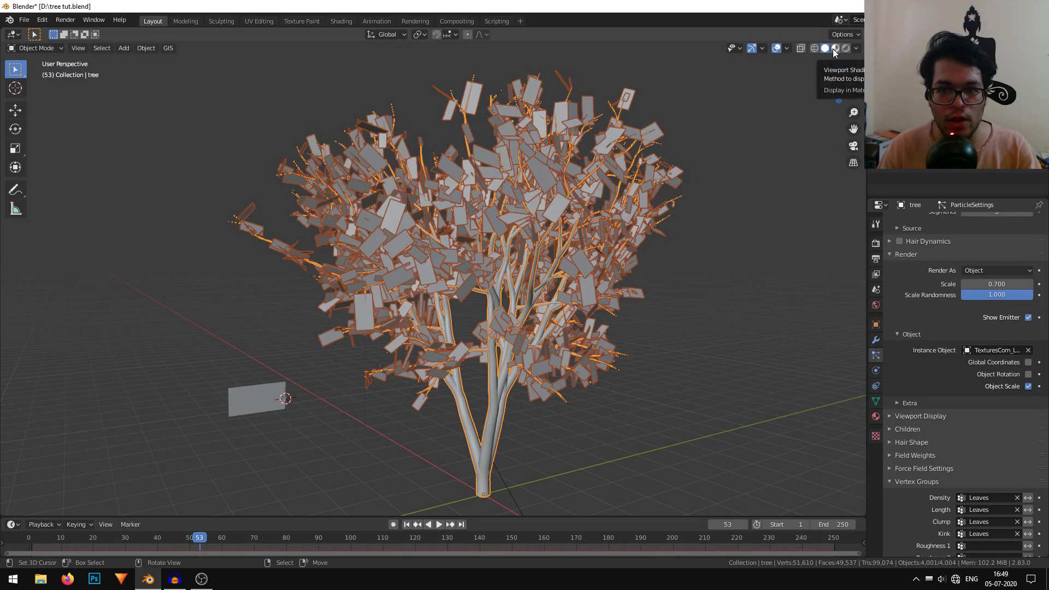
{"action": "left_click", "coordinate": [834, 48]}
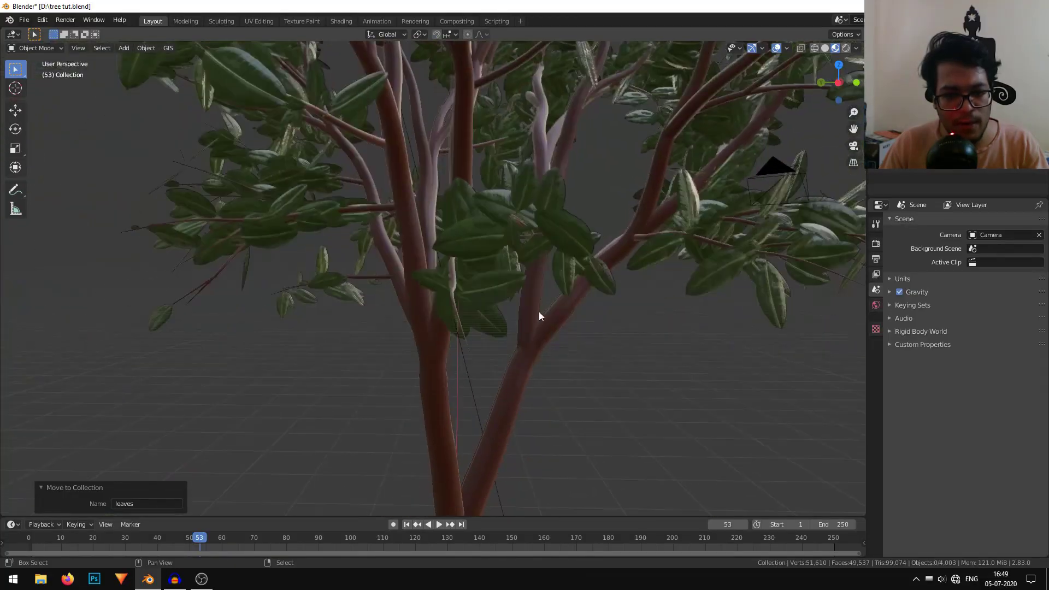
Step: Widen the shader editor and add an Image Texture node to the bark material ahead of the Principled BSDF
{"action": "middle_click_drag", "start_coordinate": [458, 355], "coordinate": [464, 381], "text": "shift"}
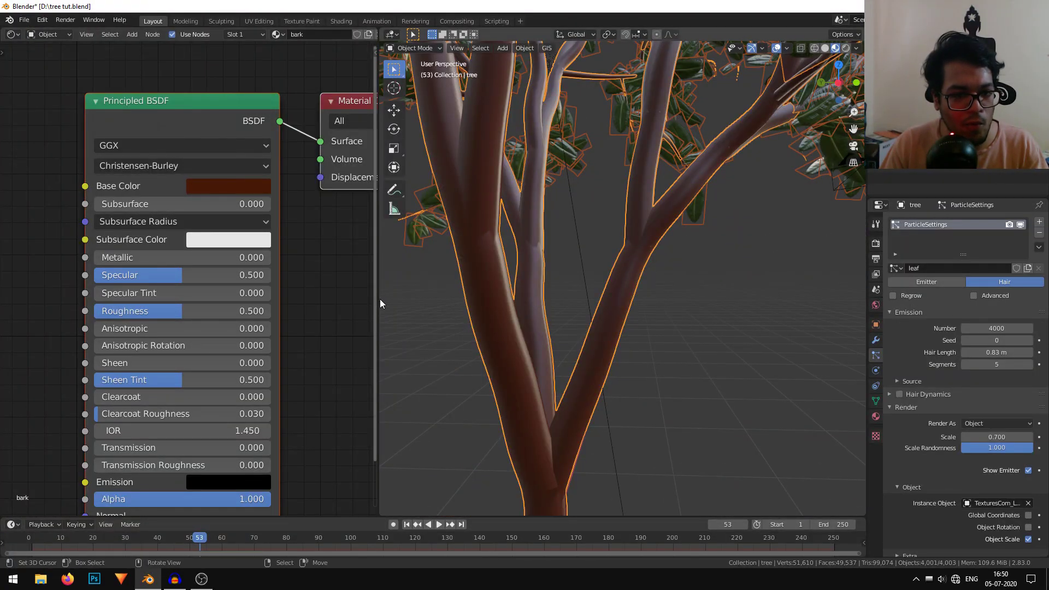
{"action": "left_click_drag", "start_coordinate": [378, 300], "coordinate": [485, 319]}
{"action": "scroll", "coordinate": [383, 285], "scroll_direction": "down", "scroll_amount": 5}
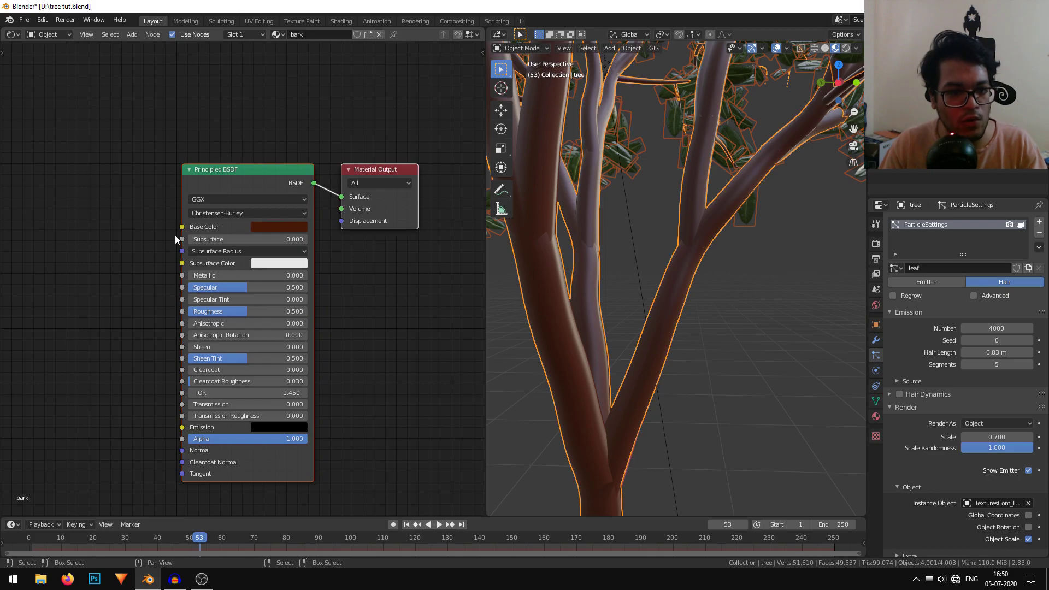
{"action": "left_click", "coordinate": [90, 65]}
{"action": "key", "text": "shift+a"}
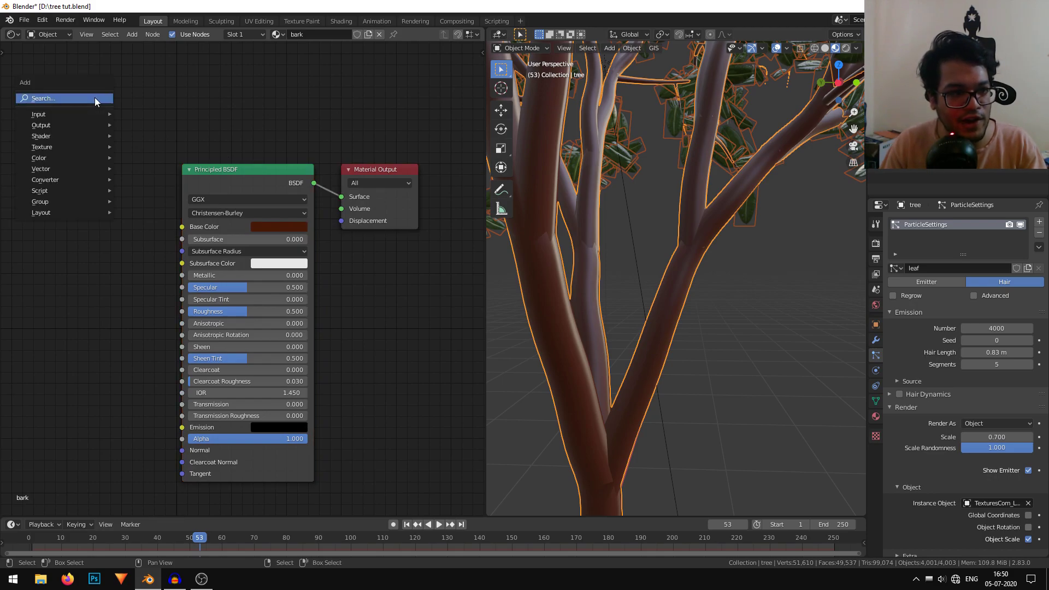
{"action": "mouse_move", "coordinate": [71, 146]}
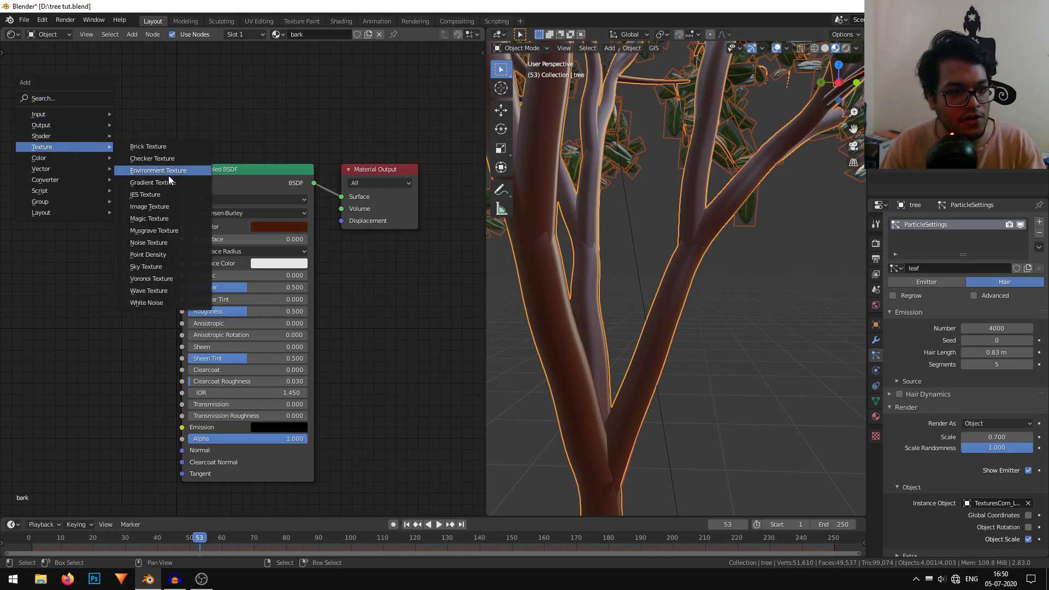
{"action": "left_click", "coordinate": [150, 207]}
{"action": "left_click", "coordinate": [55, 170]}
Step: Add a Texture Coordinate node to the bark material and place it ahead of the Image Texture node
{"action": "key", "text": "Home"}
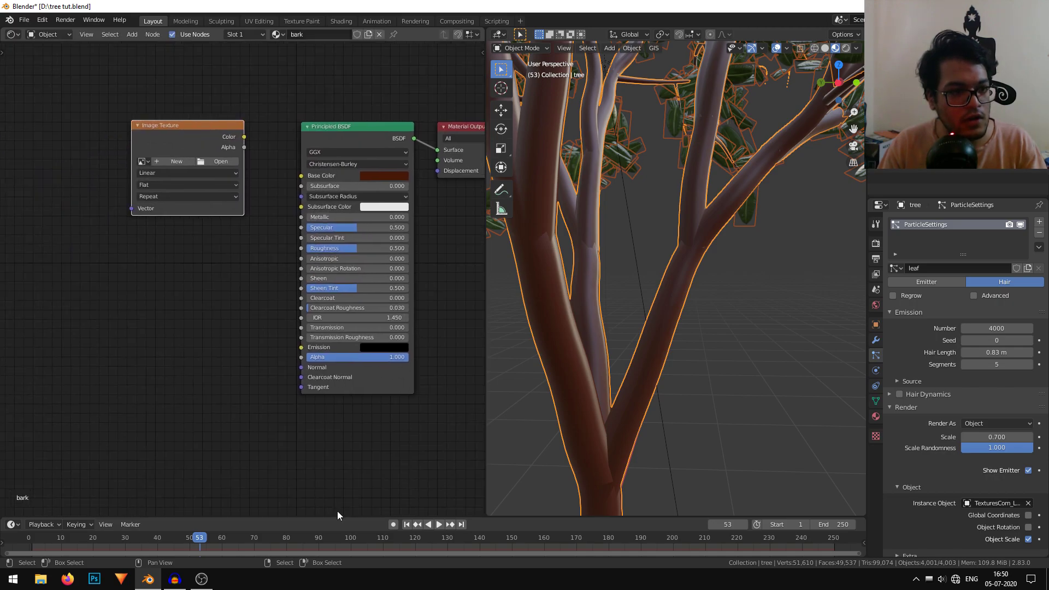
{"action": "key", "text": "shift+a"}
{"action": "left_click", "coordinate": [174, 195]}
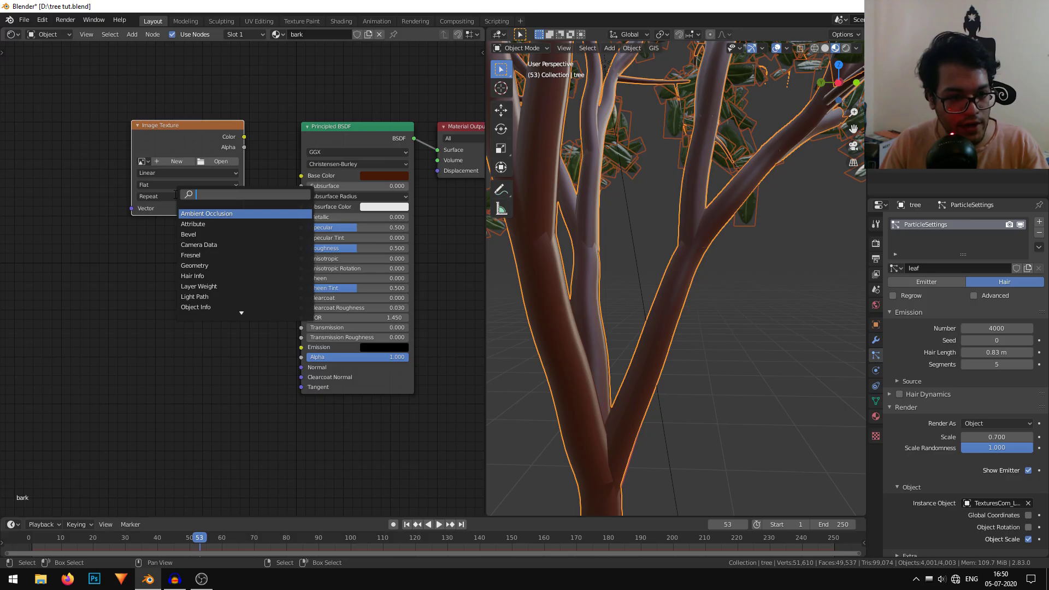
{"action": "type", "text": "co"}
{"action": "type", "text": "or"}
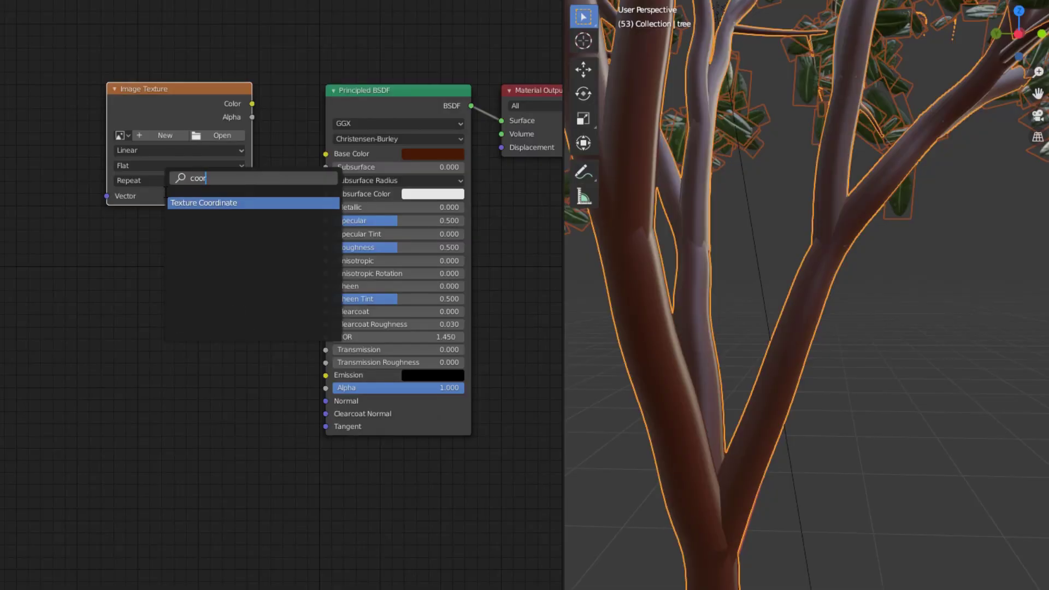
{"action": "left_click", "coordinate": [205, 207]}
{"action": "left_click", "coordinate": [1, 195]}
Step: Add a Mapping node between the Texture Coordinate and Image Texture nodes, moving the Texture Coordinate node away to make room
{"action": "middle_click_drag", "start_coordinate": [7, 136], "coordinate": [118, 185]}
{"action": "key", "text": "shift+a"}
{"action": "left_click", "coordinate": [119, 102]}
{"action": "type", "text": "mapp"}
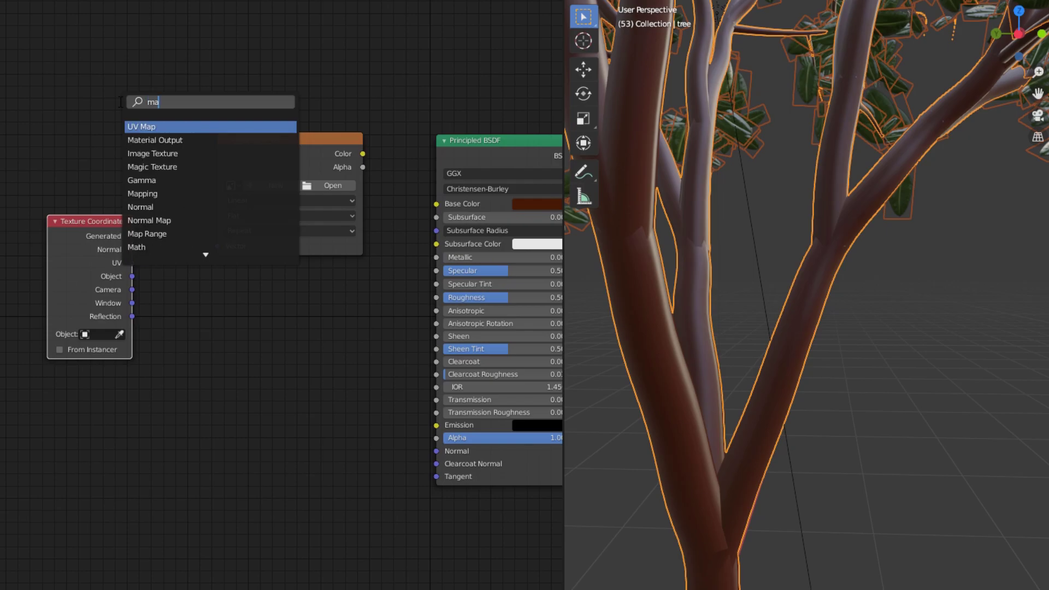
{"action": "left_click", "coordinate": [160, 131]}
{"action": "left_click", "coordinate": [184, 275]}
{"action": "left_click_drag", "start_coordinate": [105, 225], "coordinate": [54, 247]}
{"action": "scroll", "coordinate": [112, 271], "scroll_direction": "up", "scroll_amount": 3}
{"action": "middle_click_drag", "start_coordinate": [112, 268], "coordinate": [124, 176]}
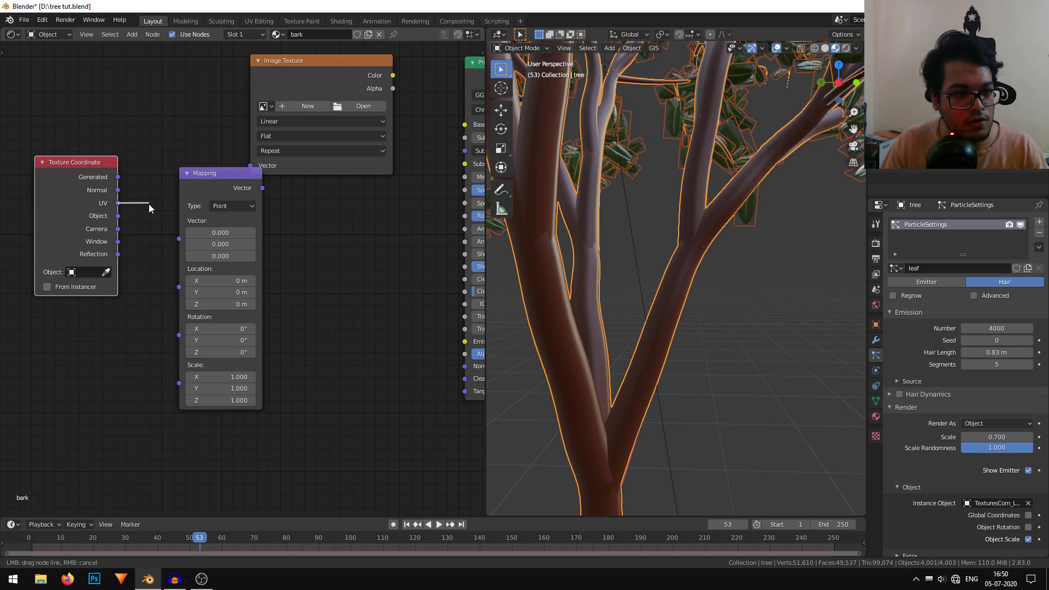
Step: Link the UV output to the Mapping node's Vector and its output to the Image Texture's Vector, spreading the nodes out
{"action": "left_click_drag", "start_coordinate": [188, 237], "coordinate": [187, 238]}
{"action": "left_click_drag", "start_coordinate": [211, 175], "coordinate": [213, 97]}
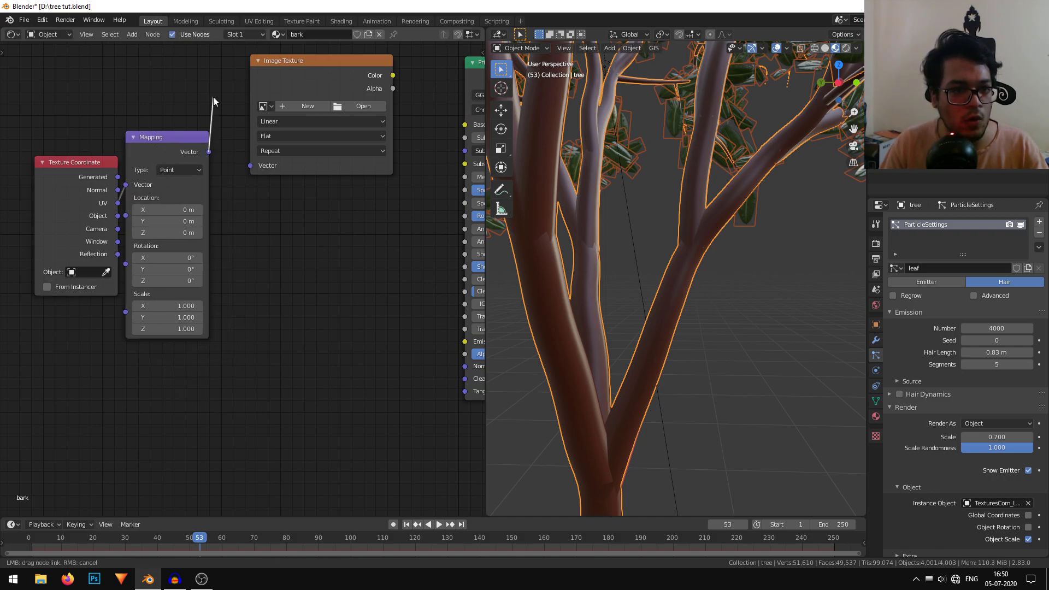
{"action": "left_click_drag", "start_coordinate": [370, 71], "coordinate": [355, 152]}
{"action": "left_click_drag", "start_coordinate": [76, 176], "coordinate": [13, 177]}
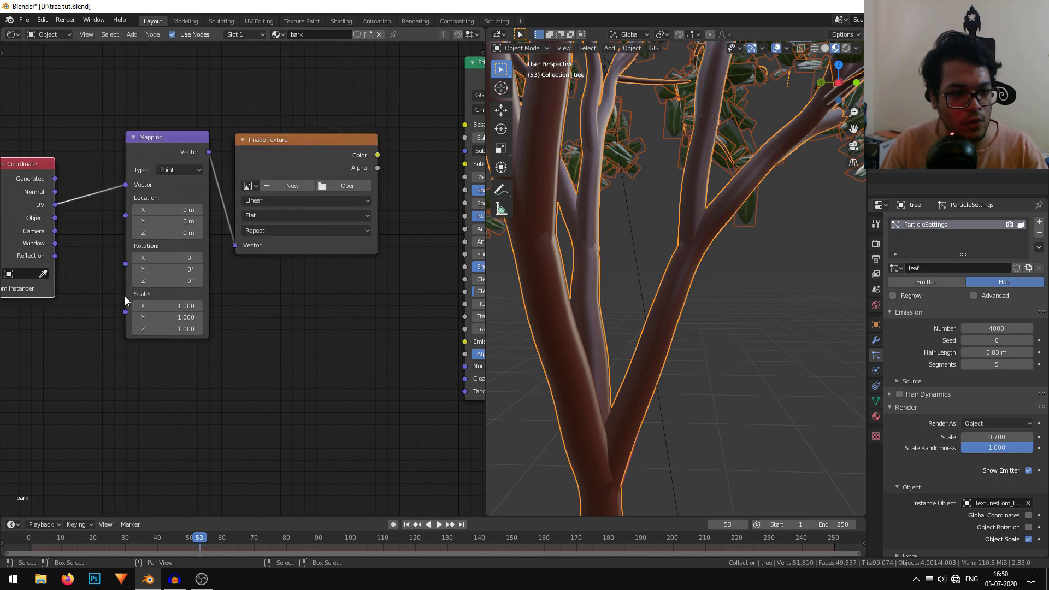
{"action": "left_click_drag", "start_coordinate": [126, 297], "coordinate": [97, 295]}
Step: Link the Image Texture's Color to the Principled BSDF's Base Color and load TexturesCom_PineBark2_1K_albedo.tif into it
{"action": "middle_click_drag", "start_coordinate": [268, 317], "coordinate": [125, 389]}
{"action": "left_click_drag", "start_coordinate": [234, 222], "coordinate": [287, 121]}
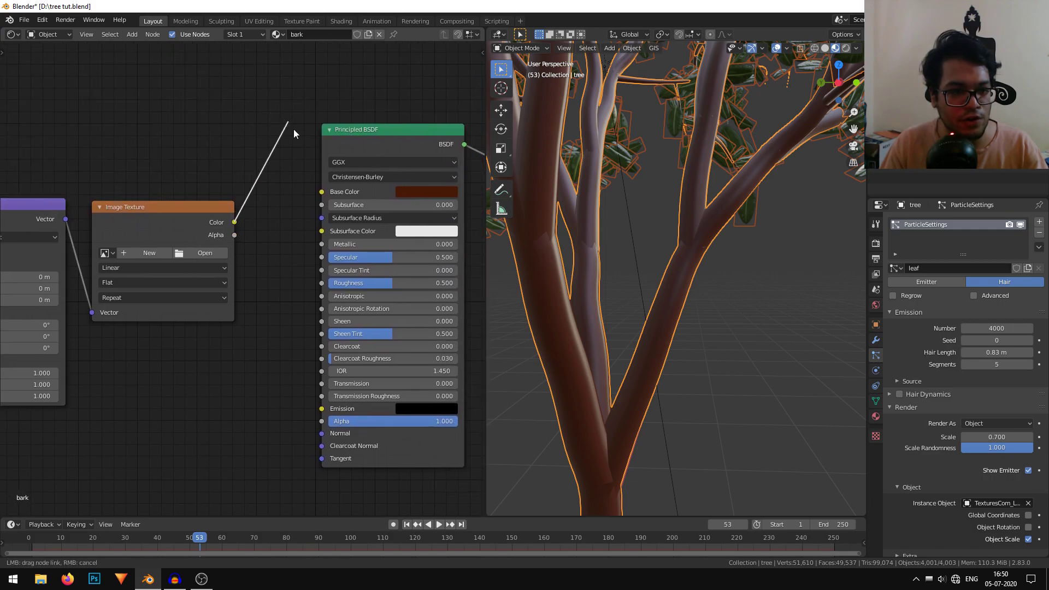
{"action": "left_click_drag", "start_coordinate": [328, 190], "coordinate": [327, 191]}
{"action": "middle_click_drag", "start_coordinate": [130, 178], "coordinate": [226, 118]}
{"action": "left_click", "coordinate": [238, 154]}
{"action": "left_click", "coordinate": [302, 192]}
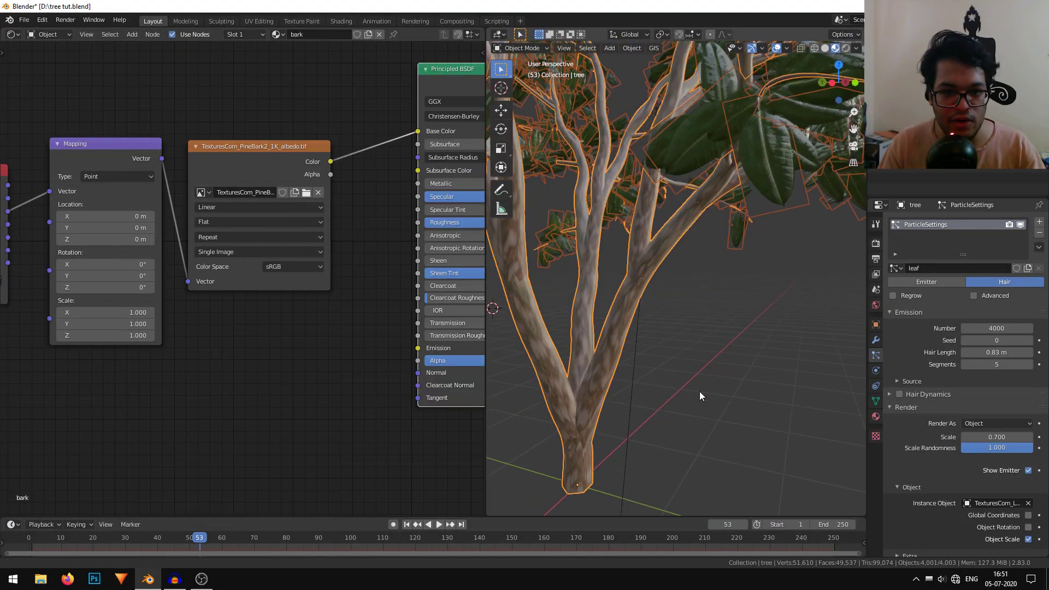
Step: Select the entire tree mesh in Edit Mode and unwrap it with Smart UV Project using the offered settings
{"action": "mouse_move", "coordinate": [699, 391]}
{"action": "middle_mouse_down"}
{"action": "mouse_move", "coordinate": [713, 405]}
{"action": "mouse_move", "coordinate": [697, 362]}
{"action": "mouse_move", "coordinate": [707, 372]}
{"action": "mouse_move", "coordinate": [705, 346]}
{"action": "mouse_move", "coordinate": [711, 382]}
{"action": "middle_mouse_up"}
{"action": "scroll", "coordinate": [707, 372], "scroll_direction": "down", "scroll_amount": 3}
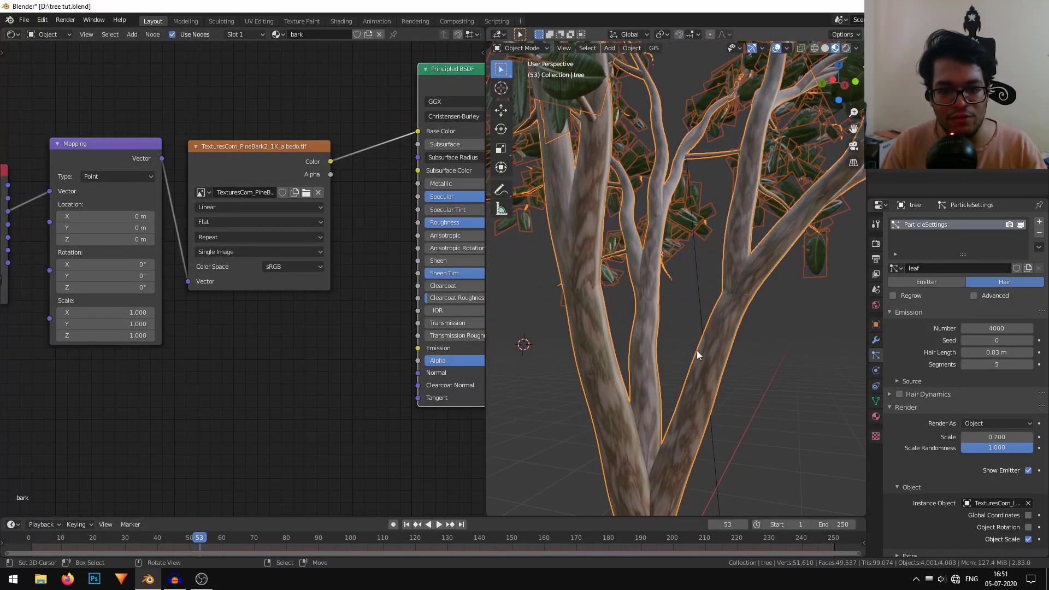
{"action": "scroll", "coordinate": [711, 387], "scroll_direction": "down", "scroll_amount": 4}
{"action": "middle_click_drag", "start_coordinate": [698, 328], "coordinate": [752, 246]}
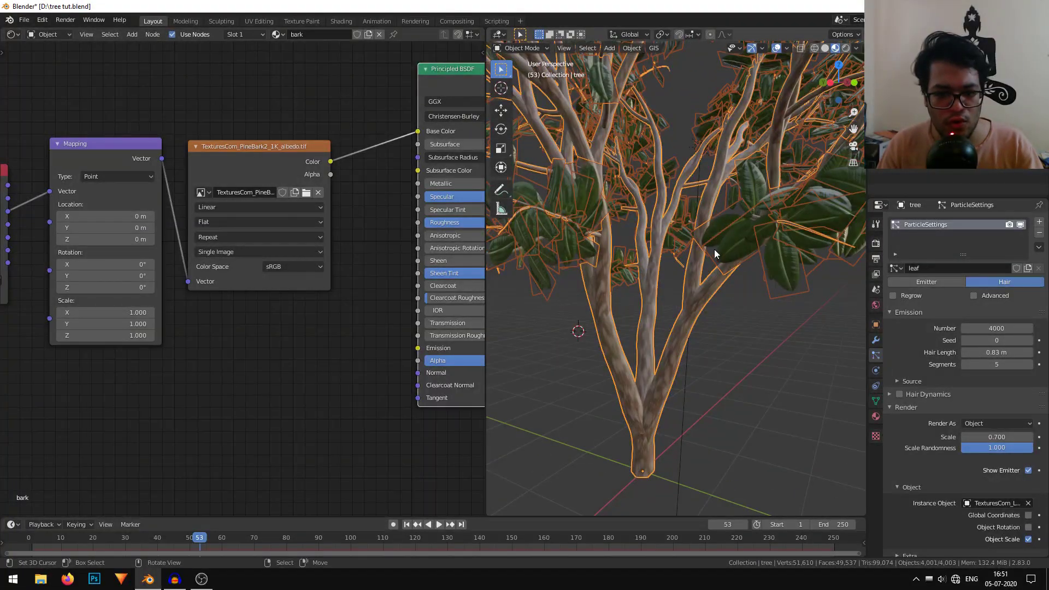
{"action": "key", "text": "Tab"}
{"action": "key", "text": "alt+a"}
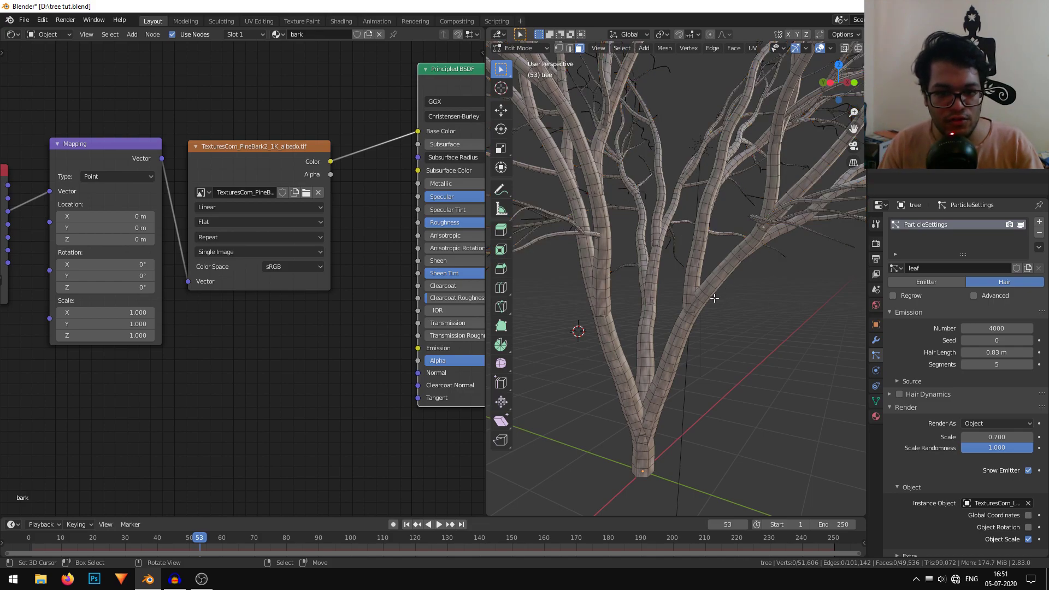
{"action": "key", "text": "a"}
{"action": "scroll", "coordinate": [713, 299], "scroll_direction": "down", "scroll_amount": 4}
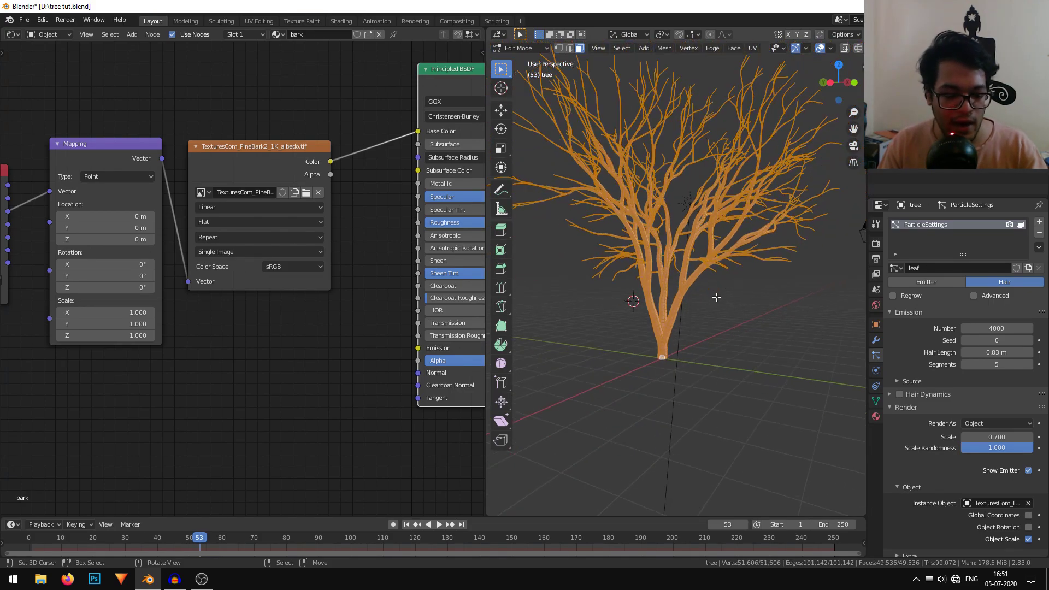
{"action": "key", "text": "u"}
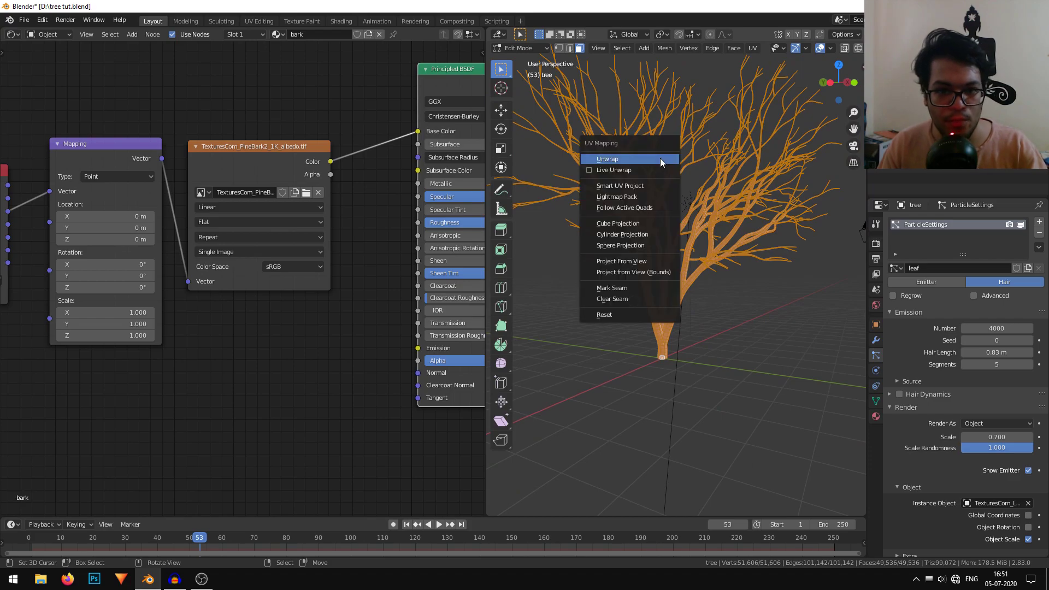
{"action": "left_click", "coordinate": [628, 186]}
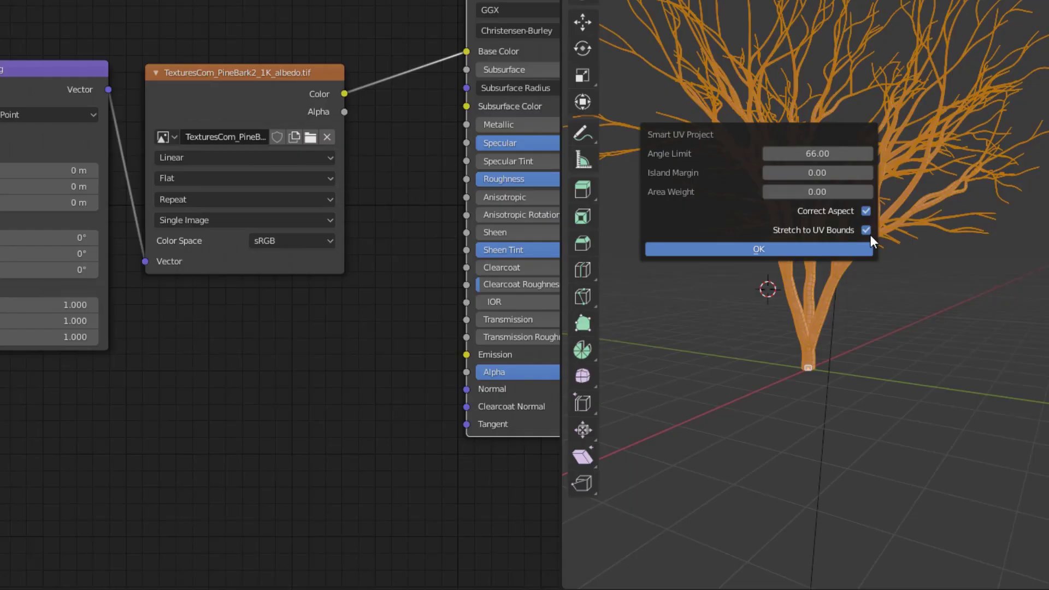
{"action": "left_click", "coordinate": [704, 260]}
{"action": "left_click", "coordinate": [836, 251]}
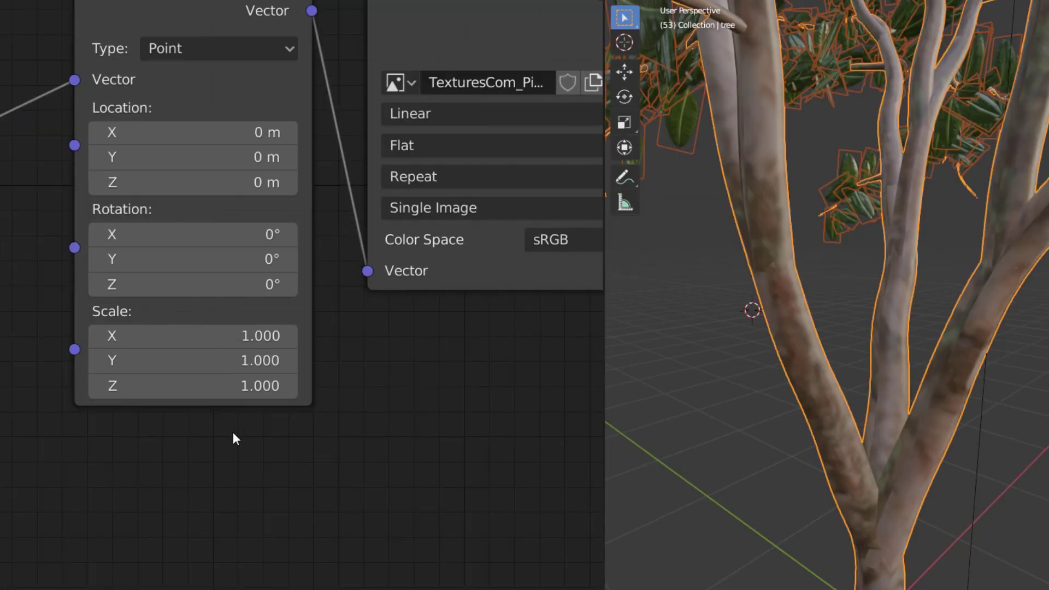
Step: Set the Mapping node's Scale to 10 on X, Y and Z
{"action": "middle_click_drag", "start_coordinate": [249, 464], "coordinate": [253, 494]}
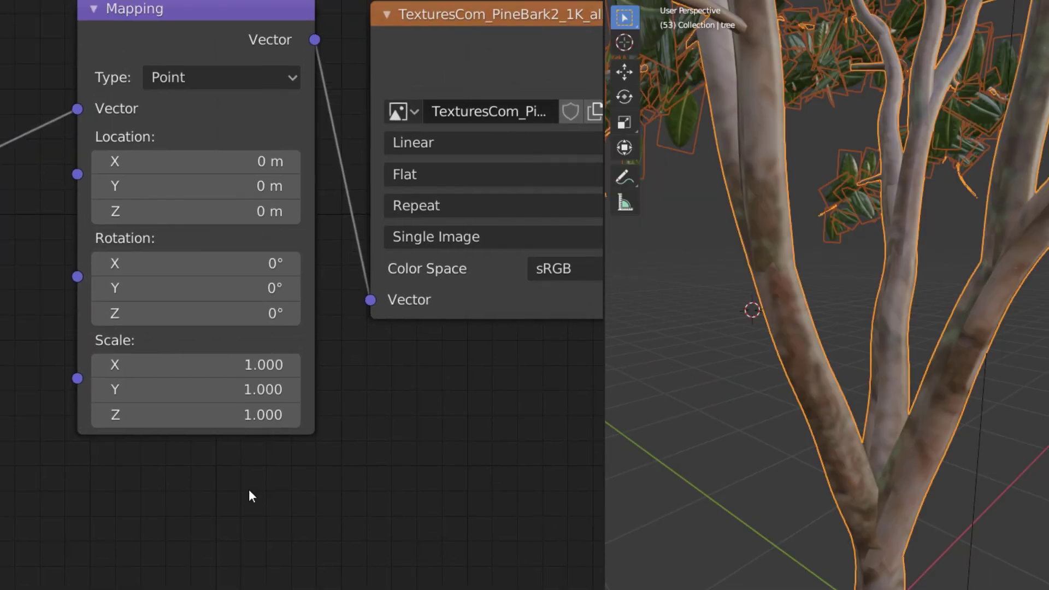
{"action": "left_click", "coordinate": [239, 371]}
{"action": "type", "text": "10"}
{"action": "key", "text": "Tab"}
{"action": "type", "text": "10"}
{"action": "key", "text": "Return"}
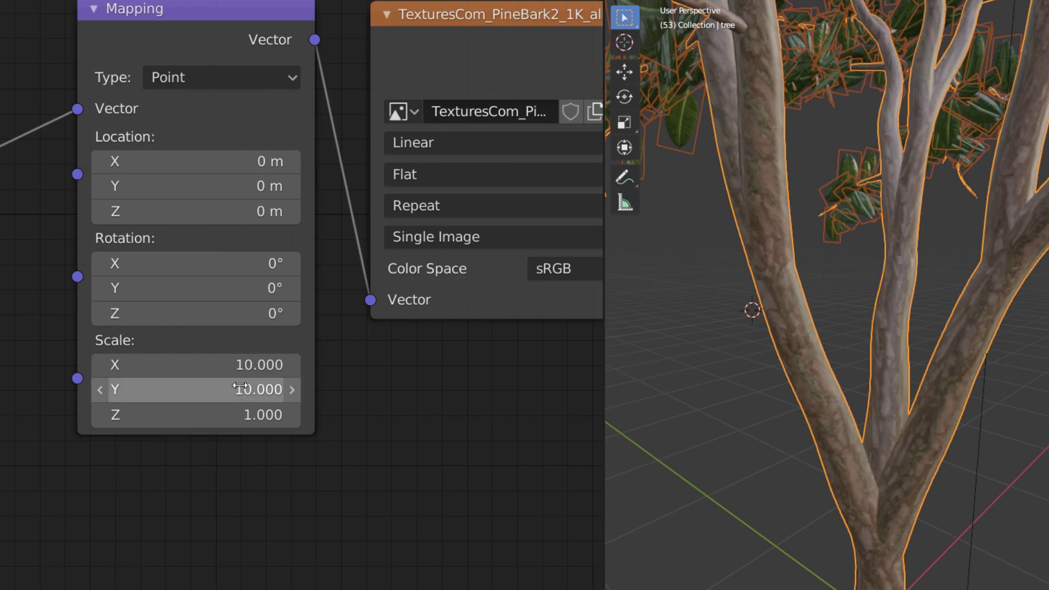
{"action": "left_click", "coordinate": [251, 424]}
{"action": "type", "text": "1"}
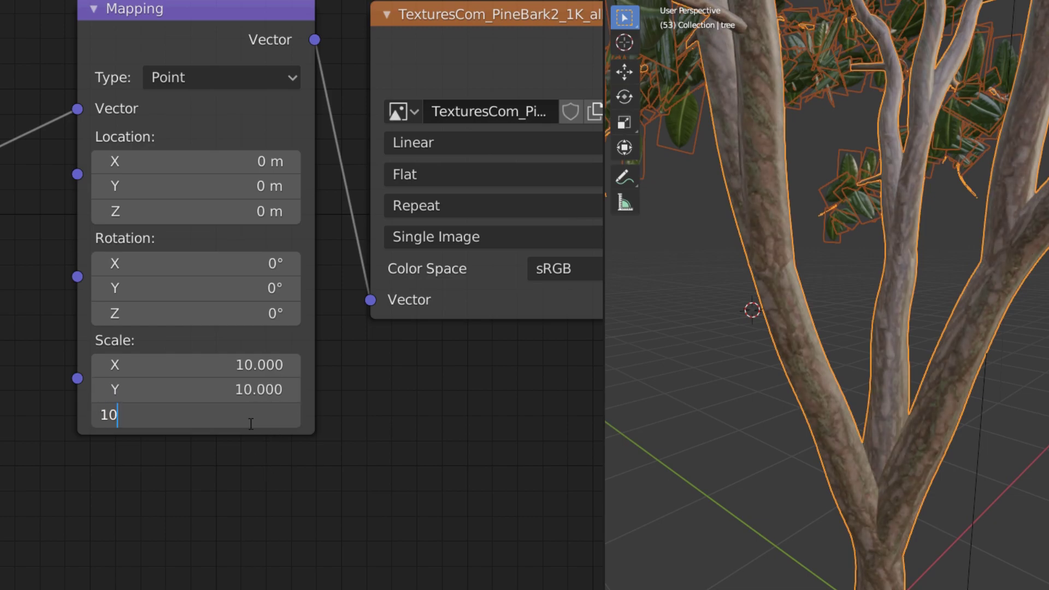
{"action": "type", "text": "0"}
{"action": "key", "text": "Return"}
Step: Duplicate the albedo Image Texture node three times and stack the copies below the original
{"action": "middle_click_drag", "start_coordinate": [395, 357], "coordinate": [372, 307]}
{"action": "scroll", "coordinate": [378, 382], "scroll_direction": "down", "scroll_amount": 2}
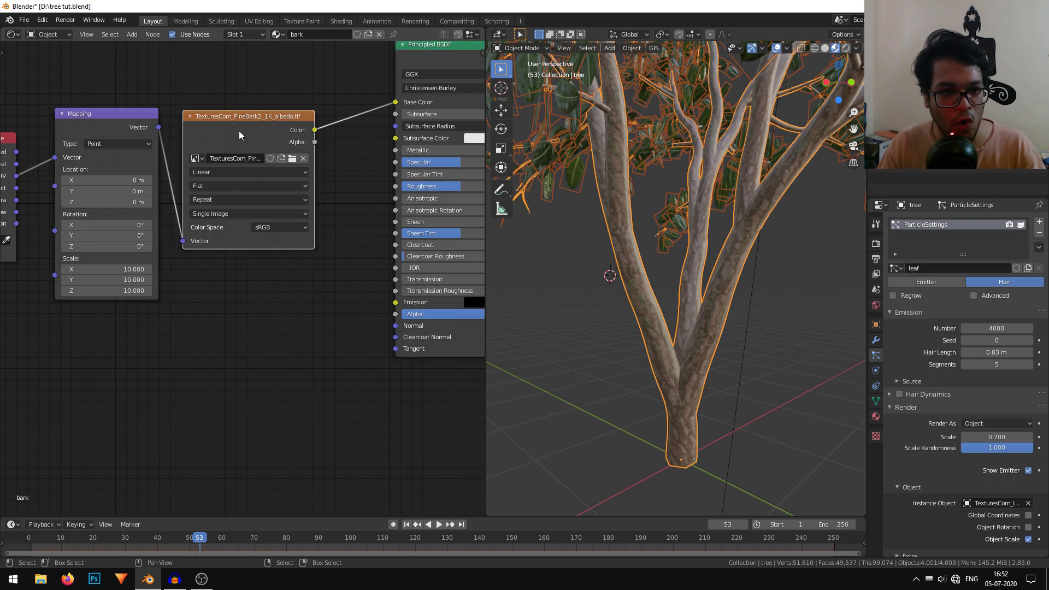
{"action": "key", "text": "shift+d"}
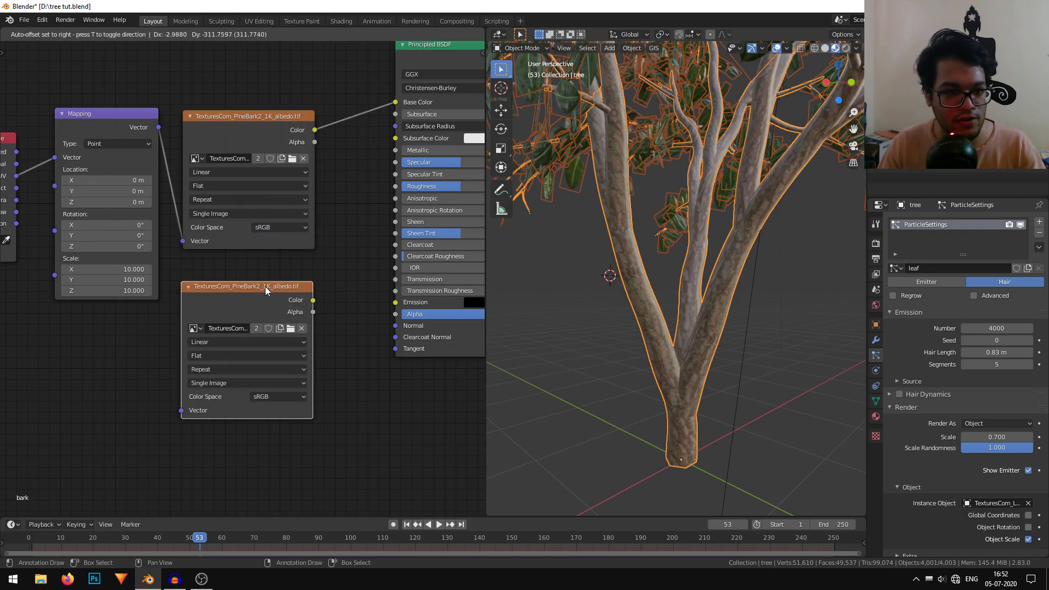
{"action": "left_click", "coordinate": [265, 298]}
{"action": "key", "text": "shift+d"}
{"action": "left_click", "coordinate": [259, 462]}
{"action": "middle_click_drag", "start_coordinate": [275, 418], "coordinate": [280, 228]}
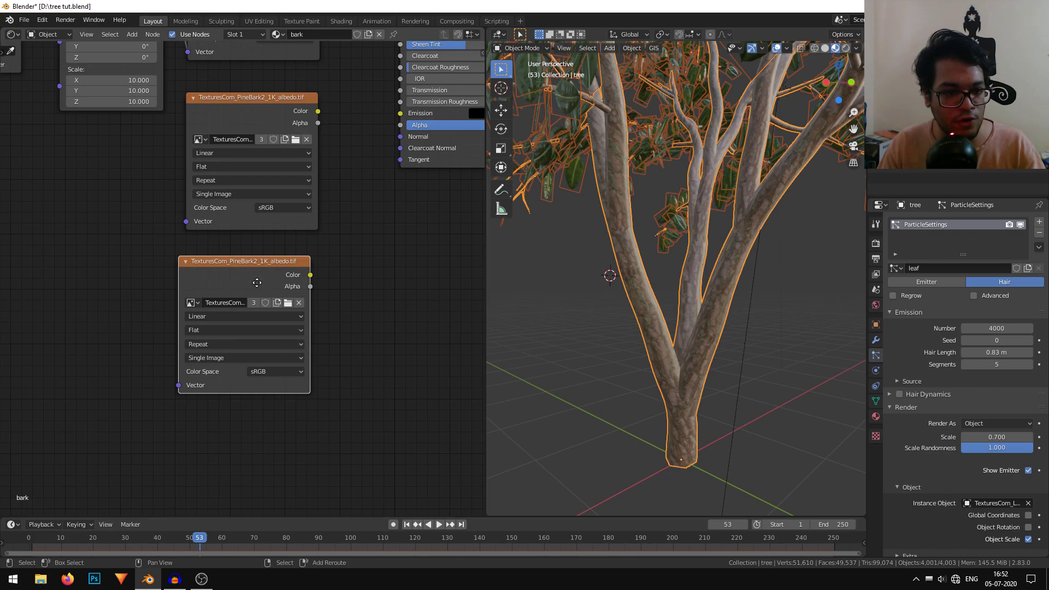
{"action": "key", "text": "shift+d"}
{"action": "left_click", "coordinate": [253, 451]}
Step: Load the PineBark2 1K height image into the first duplicated Image Texture node below the albedo node
{"action": "middle_click_drag", "start_coordinate": [348, 253], "coordinate": [348, 448]}
{"action": "scroll", "coordinate": [332, 317], "scroll_direction": "up", "scroll_amount": 5}
{"action": "middle_click_drag", "start_coordinate": [332, 316], "coordinate": [355, 341]}
{"action": "left_click", "coordinate": [300, 369]}
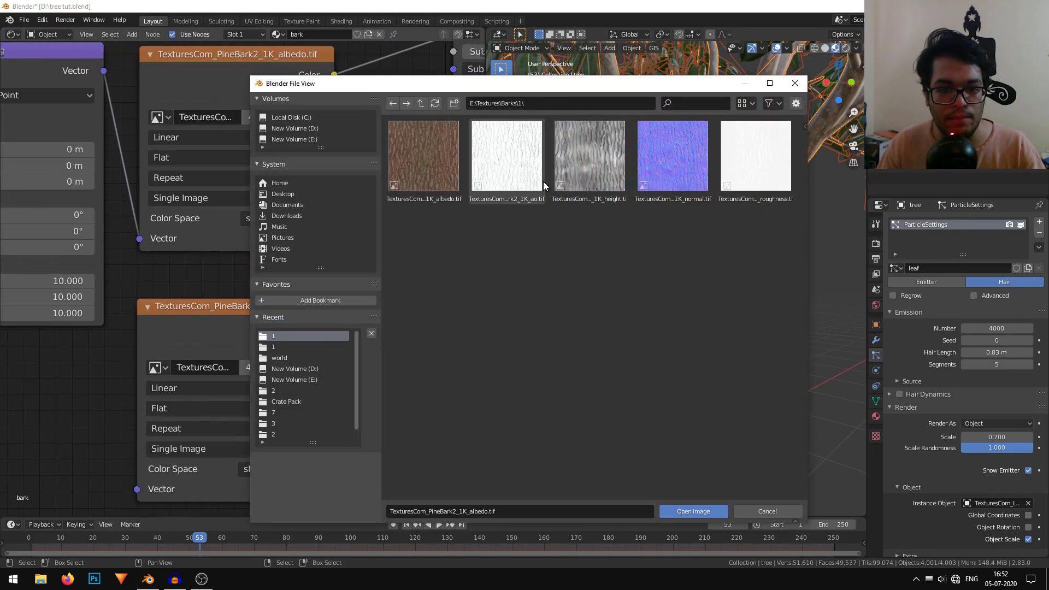
{"action": "double_click", "coordinate": [601, 166]}
Step: Load TexturesCom_PineBark2_1K_normal.tif into the second duplicated texture node and set its color space to Non-Color
{"action": "middle_click_drag", "start_coordinate": [379, 396], "coordinate": [379, 235]}
{"action": "scroll", "coordinate": [380, 277], "scroll_direction": "down", "scroll_amount": 4}
{"action": "middle_click_drag", "start_coordinate": [380, 277], "coordinate": [378, 207]}
{"action": "left_click", "coordinate": [274, 331]}
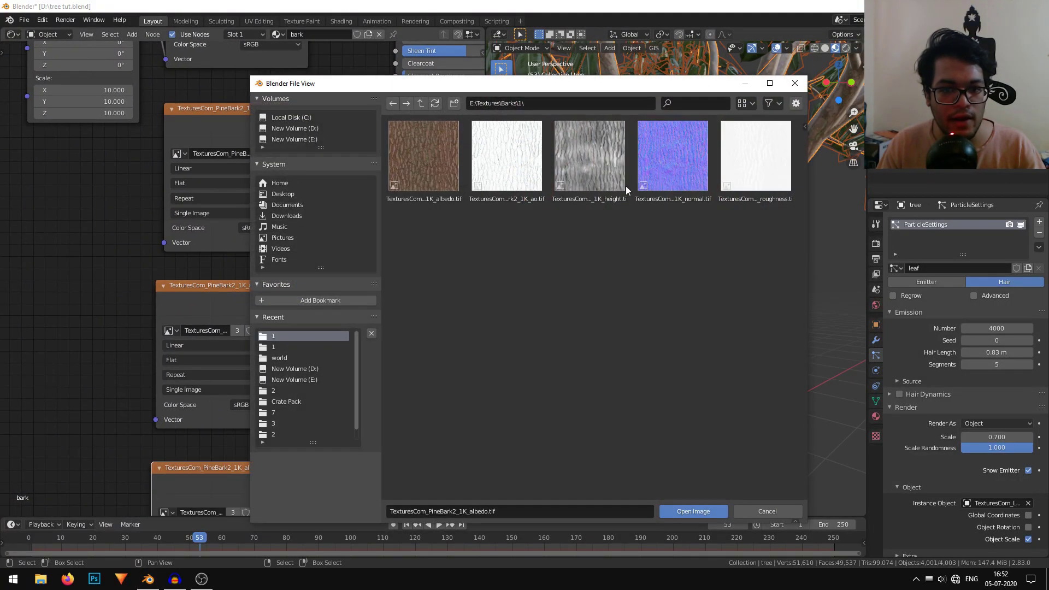
{"action": "double_click", "coordinate": [674, 167]}
{"action": "middle_click_drag", "start_coordinate": [386, 465], "coordinate": [386, 290]}
{"action": "scroll", "coordinate": [202, 306], "scroll_direction": "up", "scroll_amount": 2}
{"action": "left_click", "coordinate": [270, 319]}
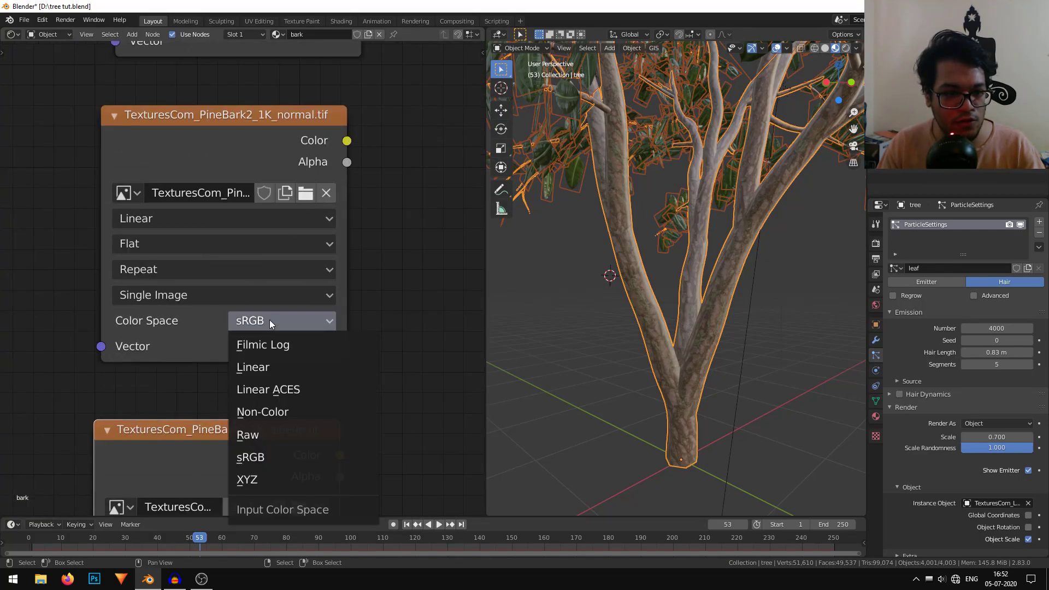
{"action": "left_click", "coordinate": [307, 411]}
Step: Load TexturesCom_PineBark2_1K_roughness.tif into the last duplicated Image Texture node
{"action": "scroll", "coordinate": [437, 196], "scroll_direction": "down", "scroll_amount": 2}
{"action": "left_click", "coordinate": [264, 380]}
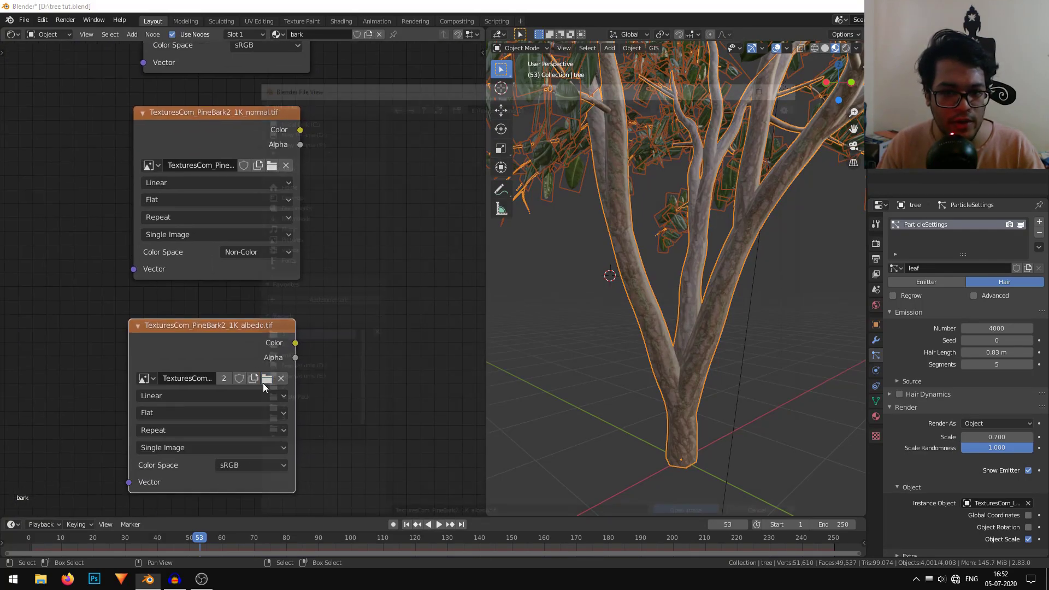
{"action": "double_click", "coordinate": [728, 161]}
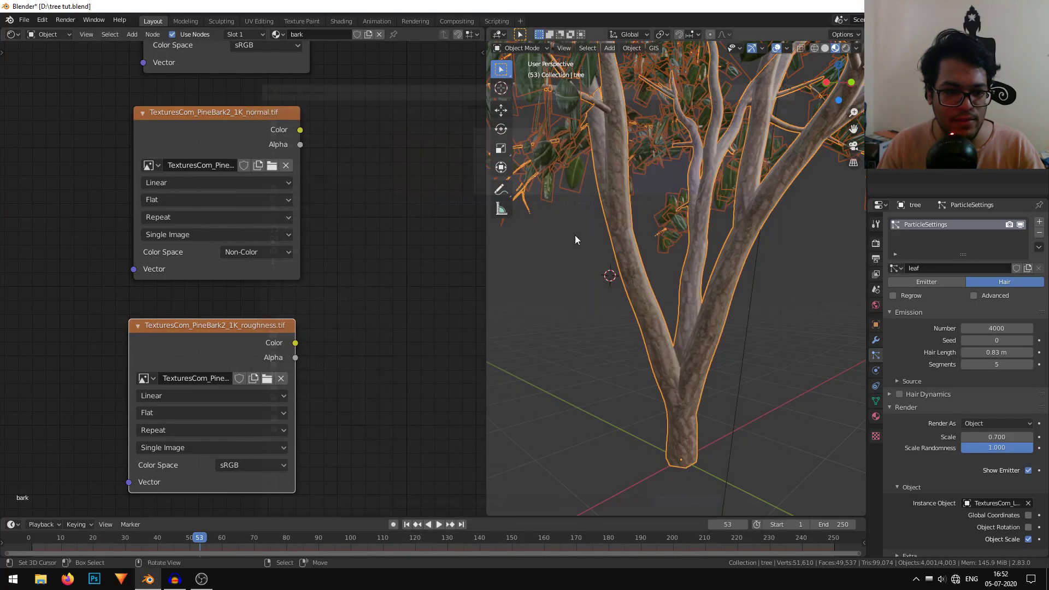
Step: Rearrange the bark texture nodes into one column ordered albedo, roughness, height and normal from top down
{"action": "scroll", "coordinate": [313, 293], "scroll_direction": "down", "scroll_amount": 5}
{"action": "middle_click_drag", "start_coordinate": [313, 293], "coordinate": [304, 398]}
{"action": "scroll", "coordinate": [302, 273], "scroll_direction": "down", "scroll_amount": 3}
{"action": "middle_click_drag", "start_coordinate": [301, 271], "coordinate": [313, 327]}
{"action": "left_click_drag", "start_coordinate": [257, 451], "coordinate": [167, 263]}
{"action": "left_click_drag", "start_coordinate": [238, 228], "coordinate": [225, 496]}
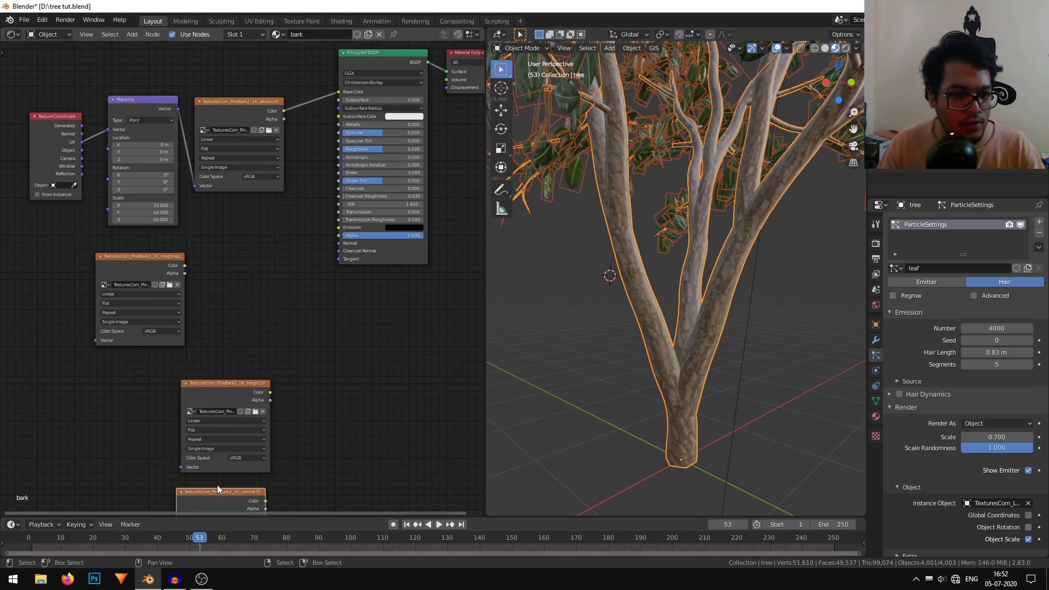
{"action": "left_click_drag", "start_coordinate": [147, 267], "coordinate": [257, 240]}
{"action": "scroll", "coordinate": [249, 224], "scroll_direction": "up", "scroll_amount": 3}
{"action": "middle_click_drag", "start_coordinate": [245, 173], "coordinate": [274, 219]}
{"action": "left_click_drag", "start_coordinate": [235, 501], "coordinate": [264, 432]}
{"action": "scroll", "coordinate": [278, 508], "scroll_direction": "down", "scroll_amount": 5}
{"action": "middle_click_drag", "start_coordinate": [278, 508], "coordinate": [300, 325]}
{"action": "left_click_drag", "start_coordinate": [272, 428], "coordinate": [301, 380]}
{"action": "middle_click_drag", "start_coordinate": [166, 297], "coordinate": [147, 370]}
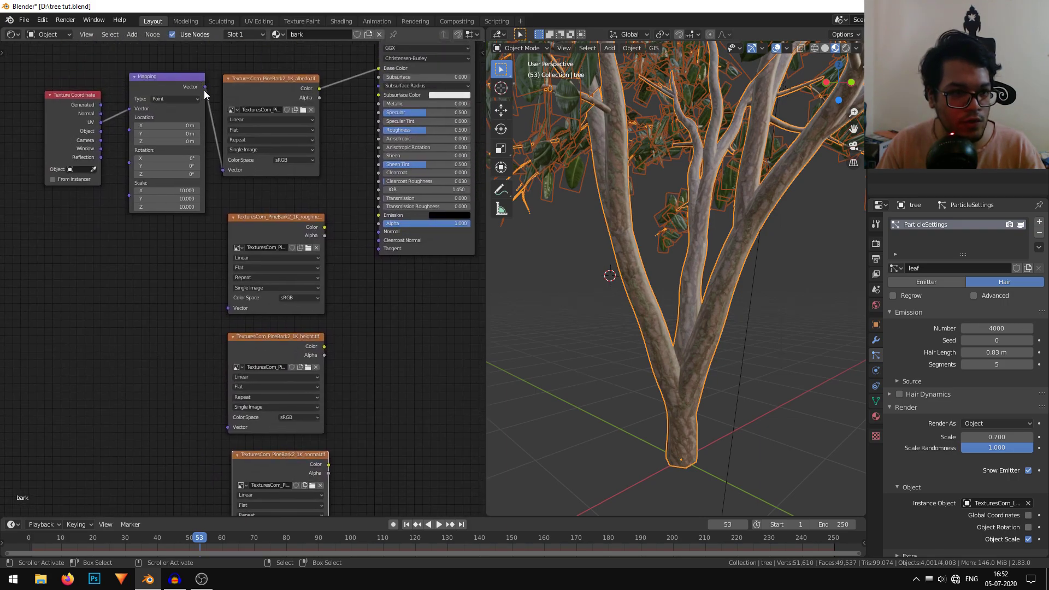
Step: Link the Mapping node's Vector output to the Vector inputs of the roughness, height and normal texture nodes
{"action": "left_click_drag", "start_coordinate": [205, 88], "coordinate": [222, 21]}
{"action": "left_click_drag", "start_coordinate": [215, 144], "coordinate": [228, 309]}
{"action": "left_click_drag", "start_coordinate": [204, 87], "coordinate": [228, 426]}
{"action": "middle_click_drag", "start_coordinate": [220, 144], "coordinate": [228, 102]}
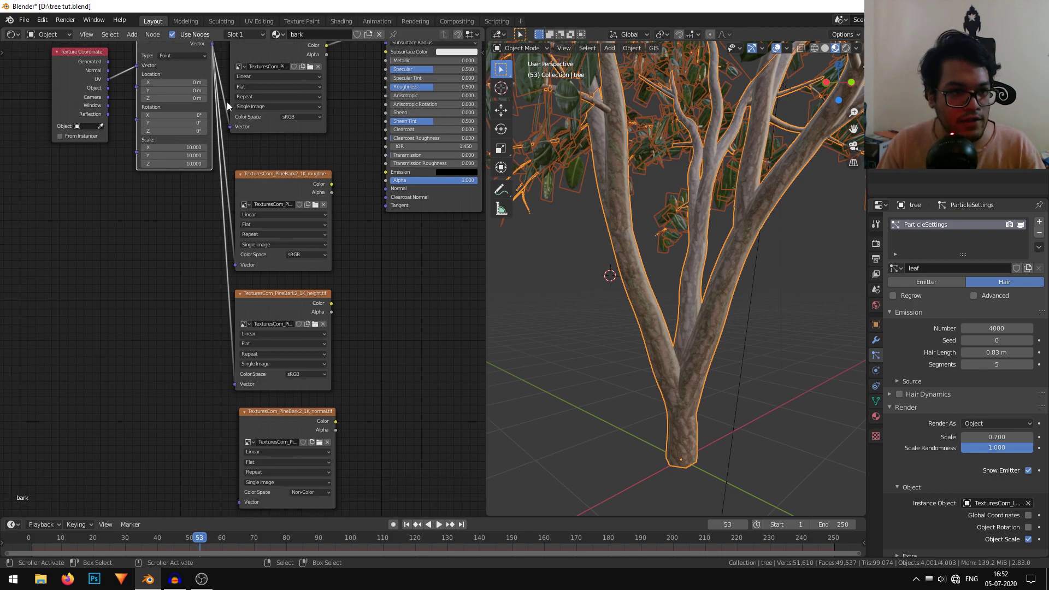
{"action": "scroll", "coordinate": [227, 102], "scroll_direction": "down", "scroll_amount": 2}
{"action": "left_click_drag", "start_coordinate": [219, 93], "coordinate": [239, 456]}
Step: Link the roughness texture's Color to the Principled BSDF's Roughness and move the height texture node closer beneath the roughness node
{"action": "left_click_drag", "start_coordinate": [305, 388], "coordinate": [387, 190]}
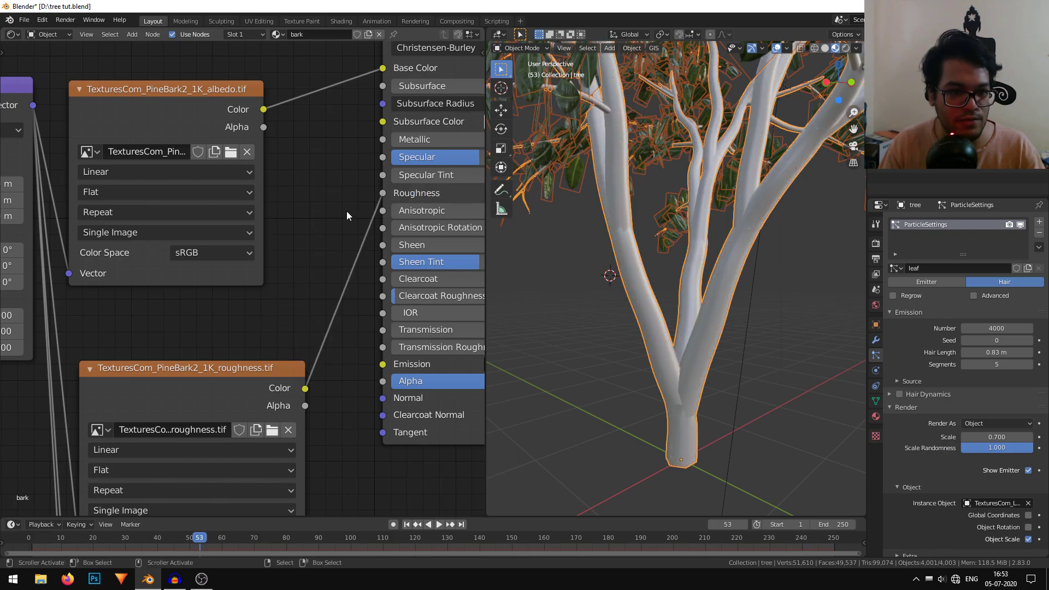
{"action": "scroll", "coordinate": [347, 208], "scroll_direction": "down", "scroll_amount": 5}
{"action": "scroll", "coordinate": [332, 372], "scroll_direction": "up", "scroll_amount": 4}
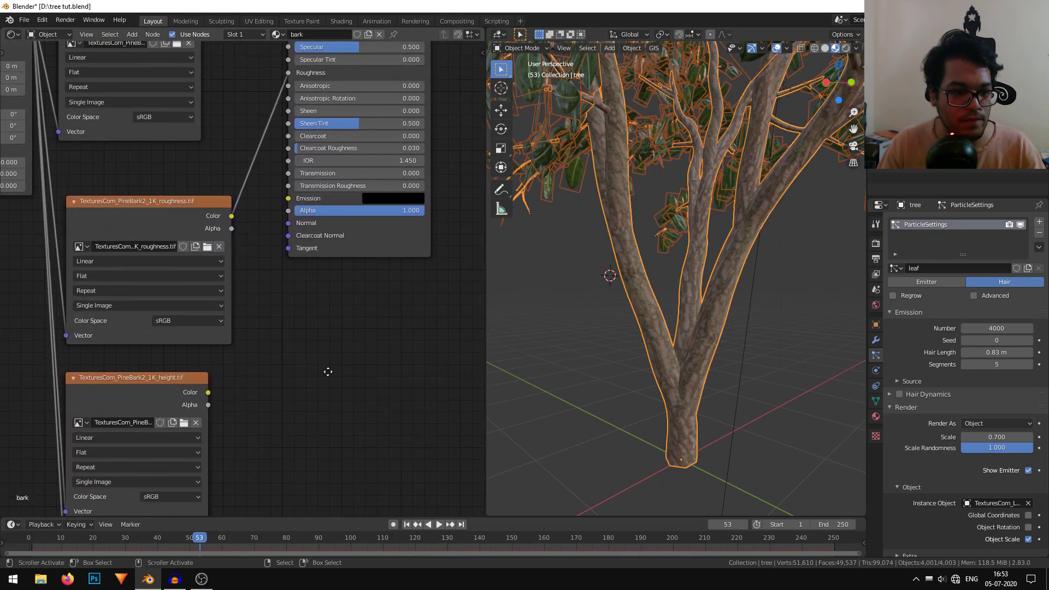
{"action": "left_click_drag", "start_coordinate": [161, 274], "coordinate": [169, 275]}
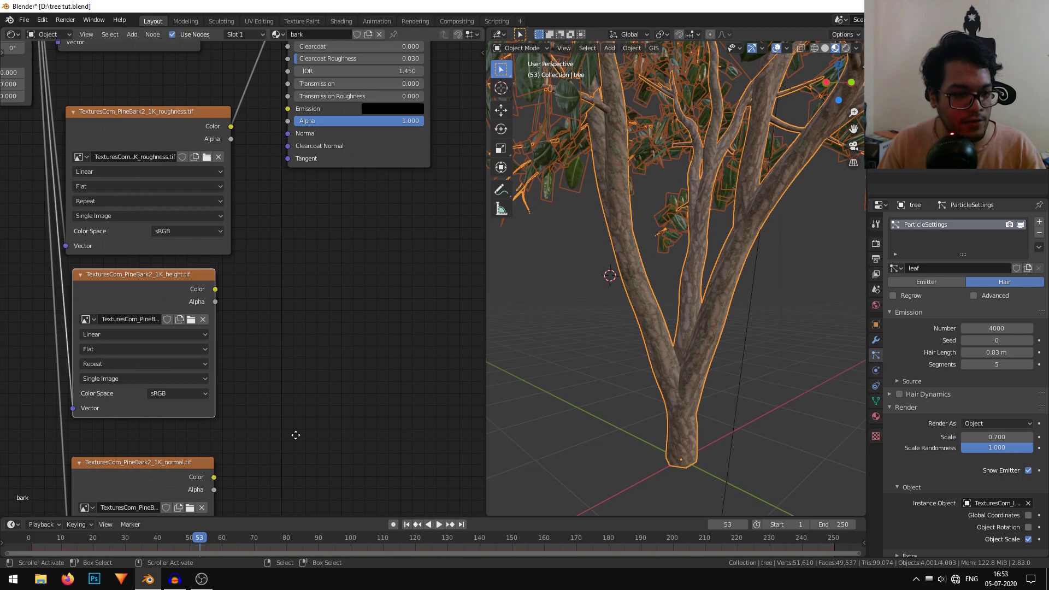
Step: Add a Bump node beside the height texture, below the Principled BSDF
{"action": "middle_click_drag", "start_coordinate": [296, 435], "coordinate": [146, 362]}
{"action": "middle_click_drag", "start_coordinate": [316, 280], "coordinate": [284, 263]}
{"action": "key", "text": "shift+a"}
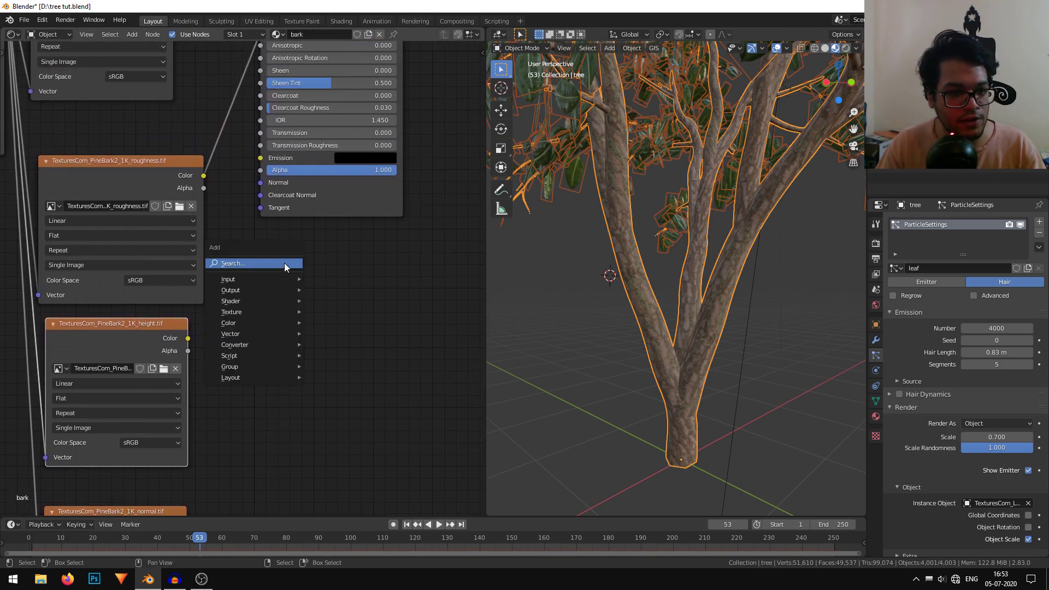
{"action": "left_click", "coordinate": [284, 264]}
{"action": "type", "text": "bup"}
{"action": "key", "text": "BackSpace"}
{"action": "type", "text": "mp"}
{"action": "key", "text": "Return"}
{"action": "left_click", "coordinate": [317, 261]}
Step: Add a Normal Map node to the bark material
{"action": "key", "text": "shift+a"}
{"action": "left_click", "coordinate": [318, 258]}
{"action": "type", "text": "nor"}
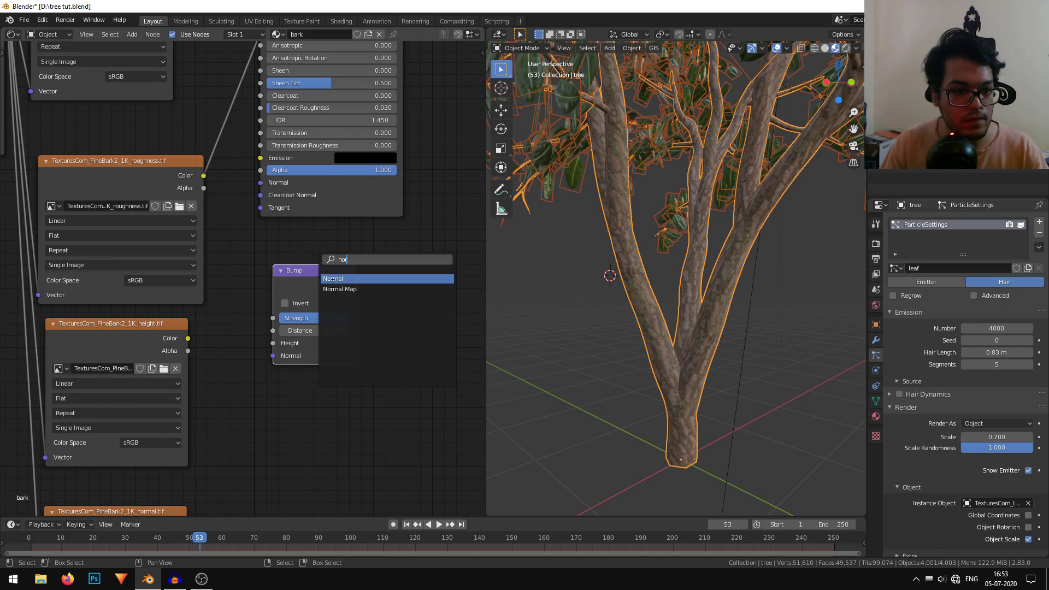
{"action": "left_click", "coordinate": [339, 289]}
Step: Link the height texture's Color to the Bump's Height, and the normal texture through the Normal Map node to the Bump's Normal input
{"action": "left_click_drag", "start_coordinate": [188, 287], "coordinate": [351, 325]}
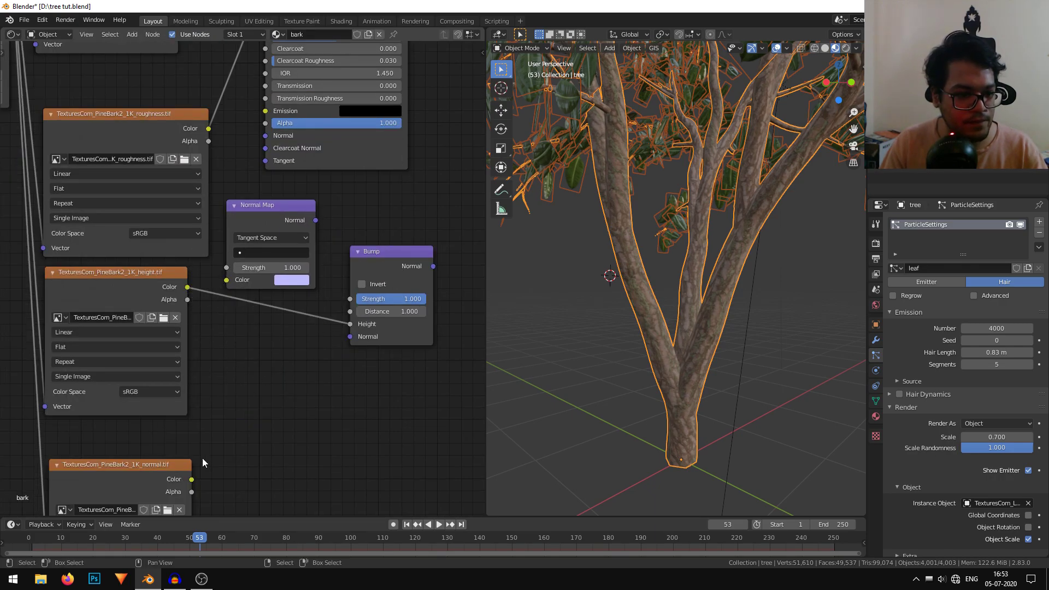
{"action": "middle_click_drag", "start_coordinate": [197, 479], "coordinate": [213, 429]}
{"action": "left_click_drag", "start_coordinate": [209, 429], "coordinate": [228, 345]}
{"action": "left_click_drag", "start_coordinate": [214, 225], "coordinate": [240, 229]}
{"action": "left_click_drag", "start_coordinate": [269, 152], "coordinate": [268, 353]}
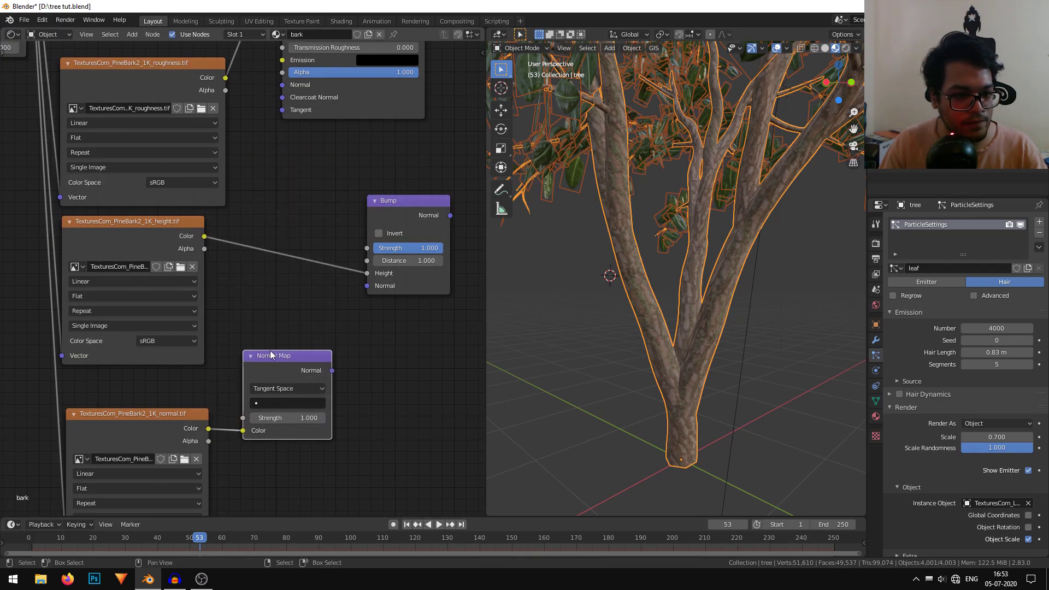
{"action": "left_click_drag", "start_coordinate": [332, 371], "coordinate": [366, 287]}
Step: Link the Bump node's Normal output to the Principled BSDF's Normal input and inspect the bark on the trunk
{"action": "middle_click_drag", "start_coordinate": [271, 305], "coordinate": [203, 107]}
{"action": "middle_click_drag", "start_coordinate": [402, 262], "coordinate": [413, 172]}
{"action": "mouse_move", "coordinate": [393, 400]}
{"action": "left_mouse_down"}
{"action": "mouse_move", "coordinate": [67, 344]}
{"action": "mouse_move", "coordinate": [226, 269]}
{"action": "left_mouse_up"}
{"action": "scroll", "coordinate": [759, 269], "scroll_direction": "up", "scroll_amount": 3}
{"action": "mouse_move", "coordinate": [711, 375]}
{"action": "middle_mouse_down"}
{"action": "mouse_move", "coordinate": [691, 302]}
{"action": "mouse_move", "coordinate": [723, 395]}
{"action": "middle_mouse_up"}
{"action": "scroll", "coordinate": [274, 400], "scroll_direction": "down", "scroll_amount": 4}
{"action": "middle_click_drag", "start_coordinate": [284, 431], "coordinate": [294, 274]}
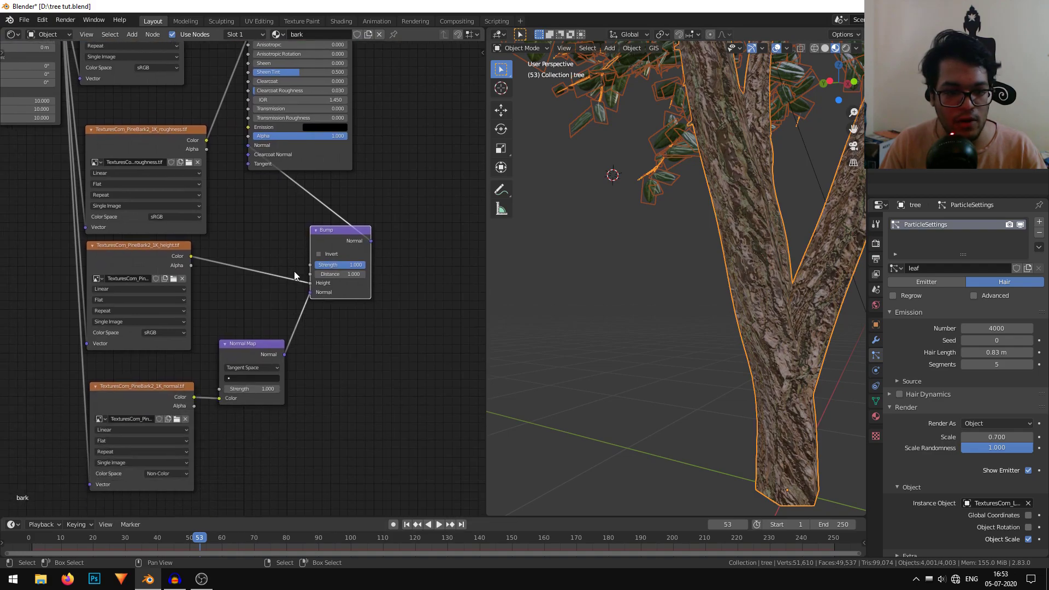
Step: Set the Bump node's Strength to 0.267 and check the bark relief on the trunk
{"action": "scroll", "coordinate": [773, 299], "scroll_direction": "up", "scroll_amount": 6}
{"action": "middle_click_drag", "start_coordinate": [773, 301], "coordinate": [732, 315]}
{"action": "scroll", "coordinate": [330, 250], "scroll_direction": "up", "scroll_amount": 1}
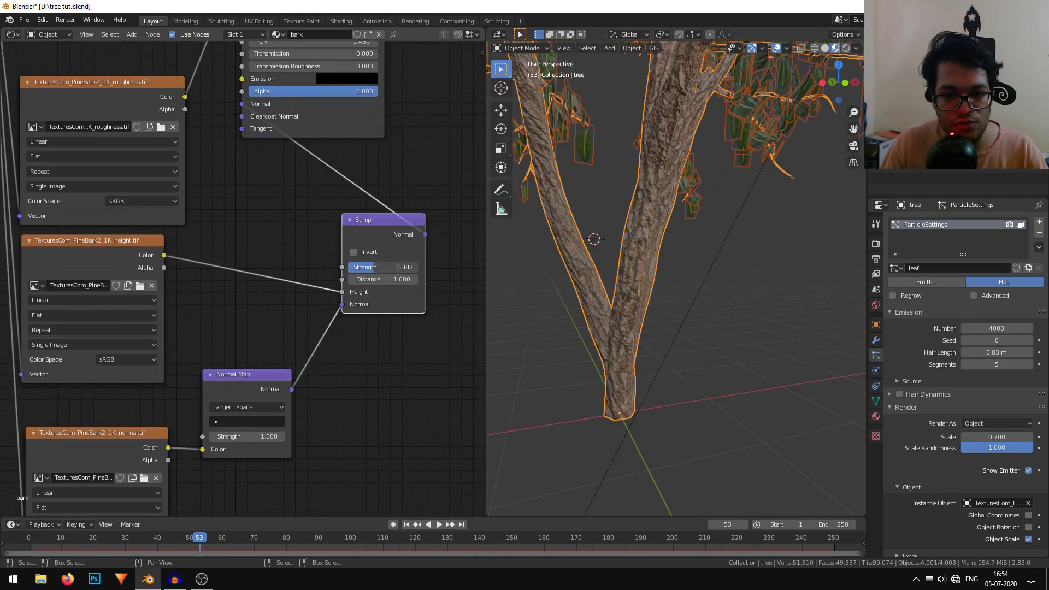
{"action": "left_click_drag", "start_coordinate": [375, 267], "coordinate": [367, 268]}
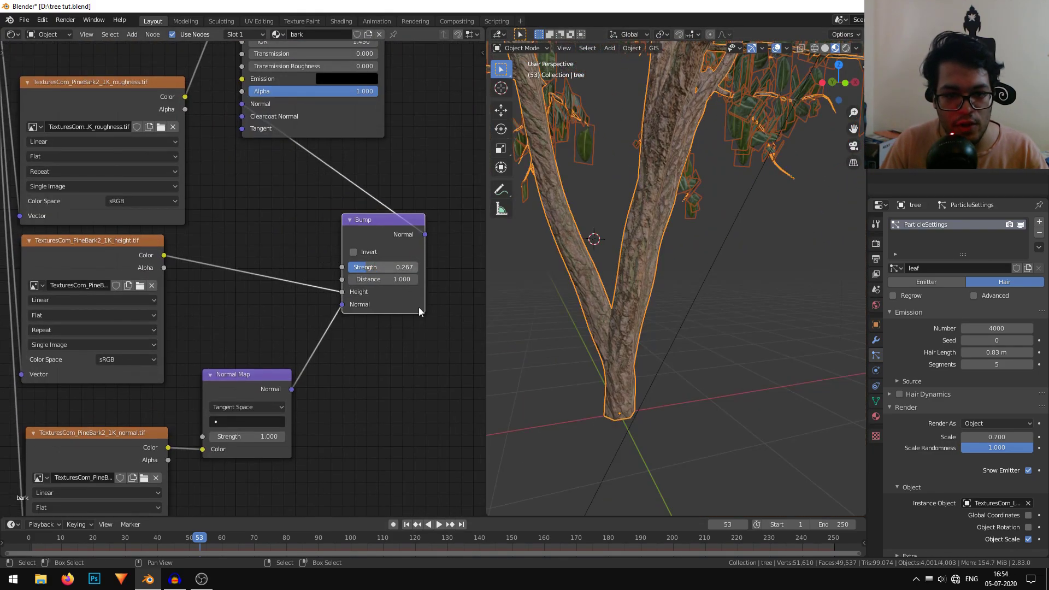
{"action": "scroll", "coordinate": [564, 326], "scroll_direction": "up", "scroll_amount": 2}
{"action": "middle_click_drag", "start_coordinate": [565, 326], "coordinate": [582, 326]}
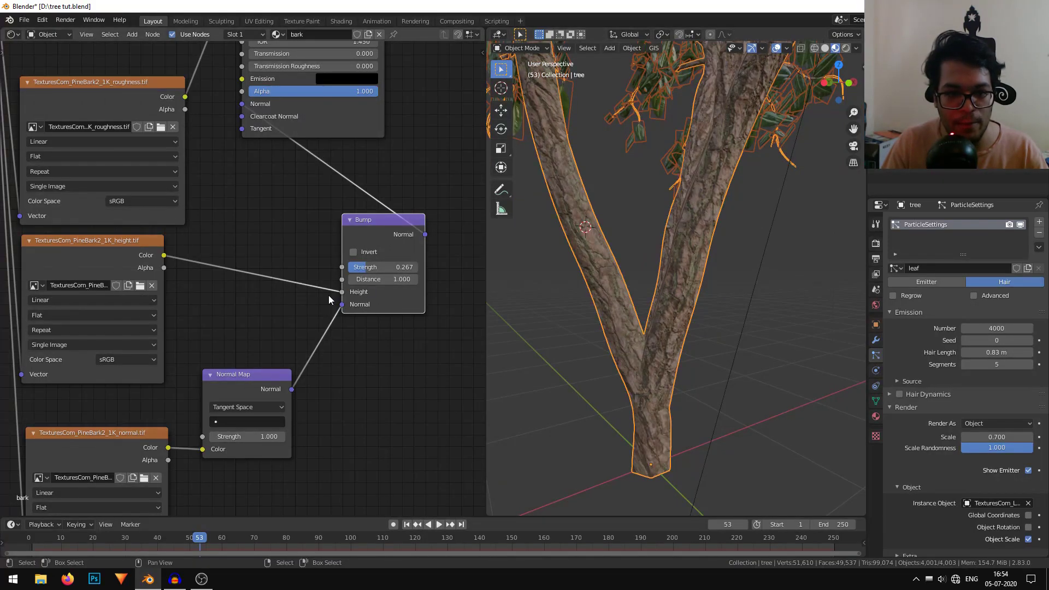
Step: Deselect the tree and examine its leaves and branches from several angles and distances
{"action": "left_click", "coordinate": [720, 347]}
{"action": "scroll", "coordinate": [719, 348], "scroll_direction": "down", "scroll_amount": 6}
{"action": "middle_click_drag", "start_coordinate": [726, 399], "coordinate": [703, 356]}
{"action": "scroll", "coordinate": [704, 364], "scroll_direction": "up", "scroll_amount": 3}
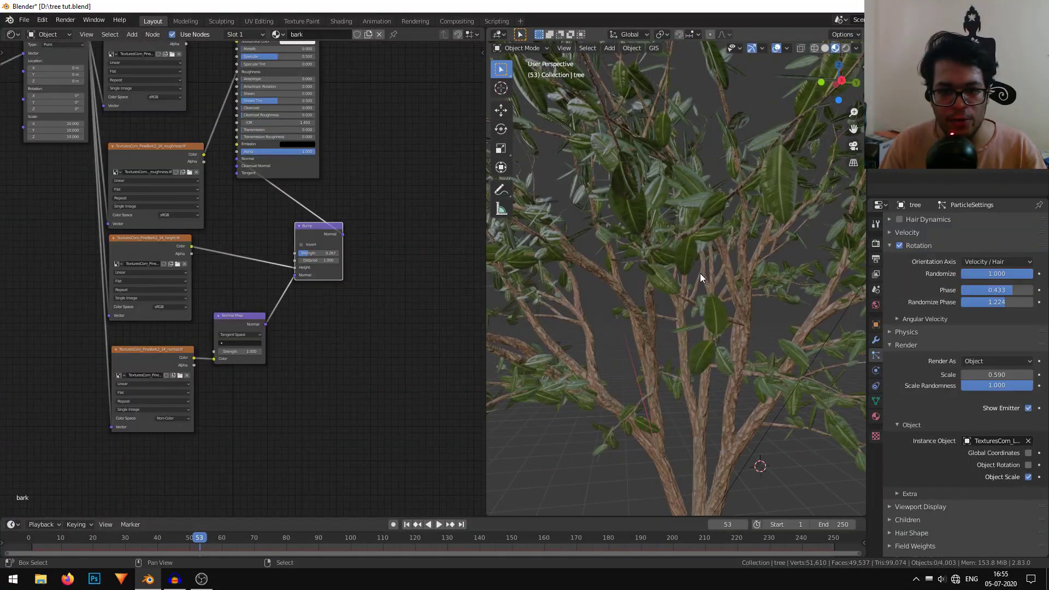
{"action": "middle_click_drag", "start_coordinate": [700, 273], "coordinate": [611, 238]}
{"action": "scroll", "coordinate": [670, 304], "scroll_direction": "down", "scroll_amount": 4}
{"action": "middle_click_drag", "start_coordinate": [670, 304], "coordinate": [661, 267]}
{"action": "middle_click_drag", "start_coordinate": [715, 349], "coordinate": [646, 240]}
{"action": "middle_click_drag", "start_coordinate": [637, 350], "coordinate": [664, 400]}
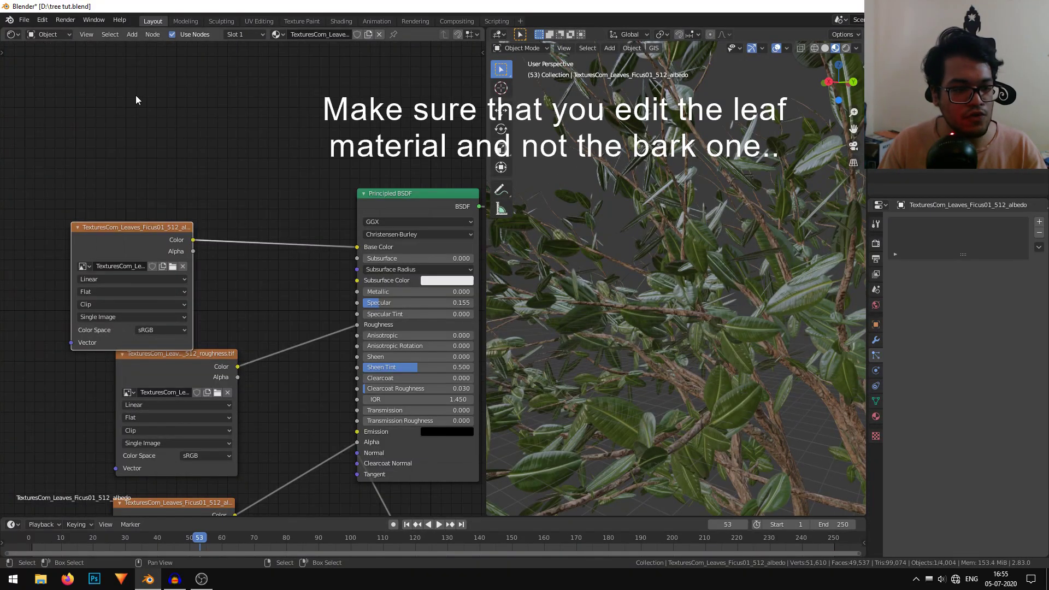
Step: Add a ColorRamp node above the albedo texture in the Ficus leaf material
{"action": "key", "text": "shift+a"}
{"action": "left_click", "coordinate": [136, 97]}
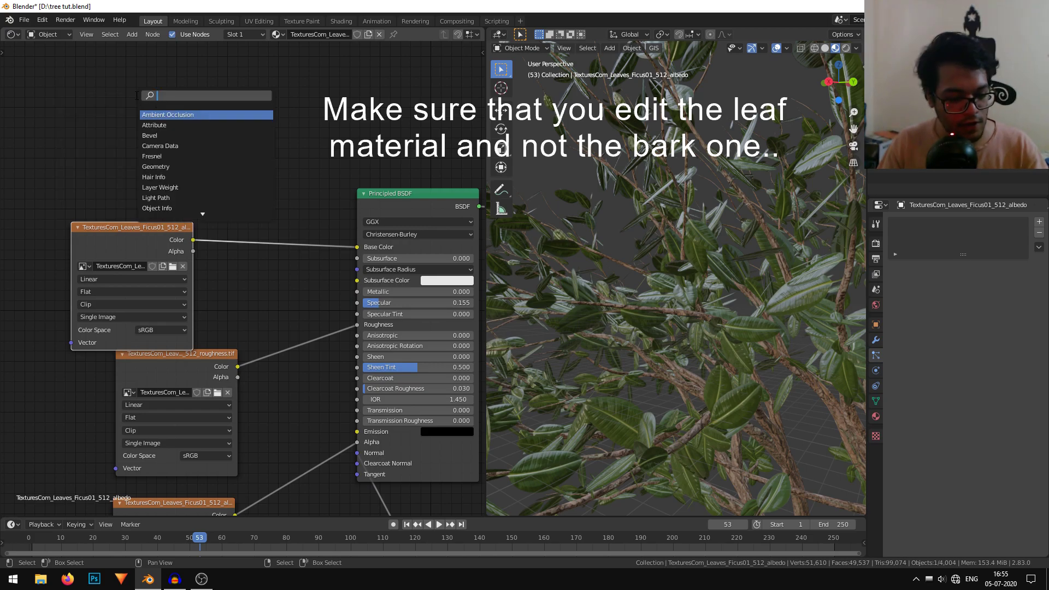
{"action": "type", "text": "c"}
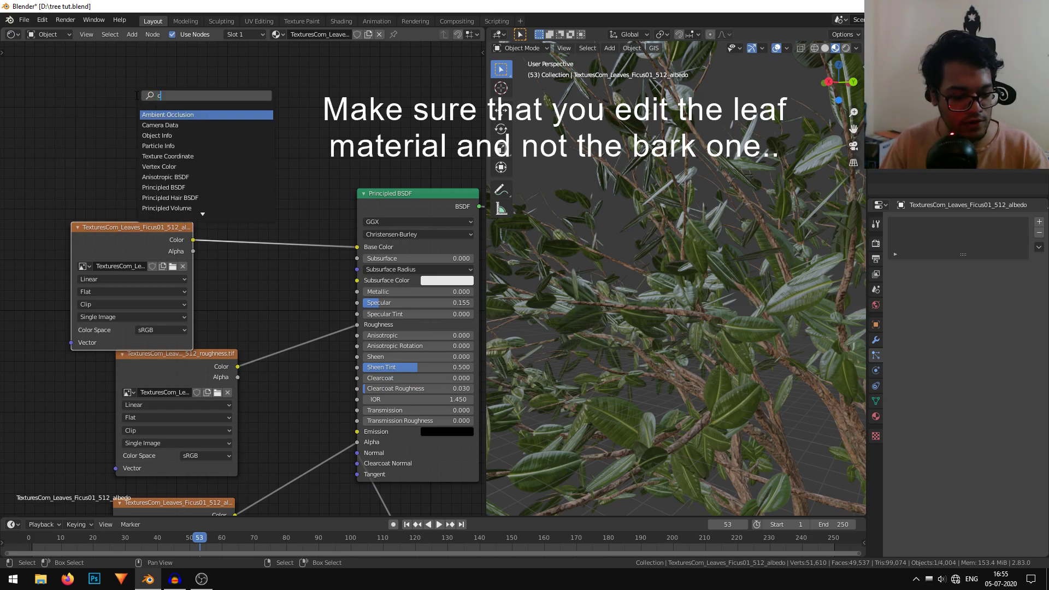
{"action": "type", "text": "o"}
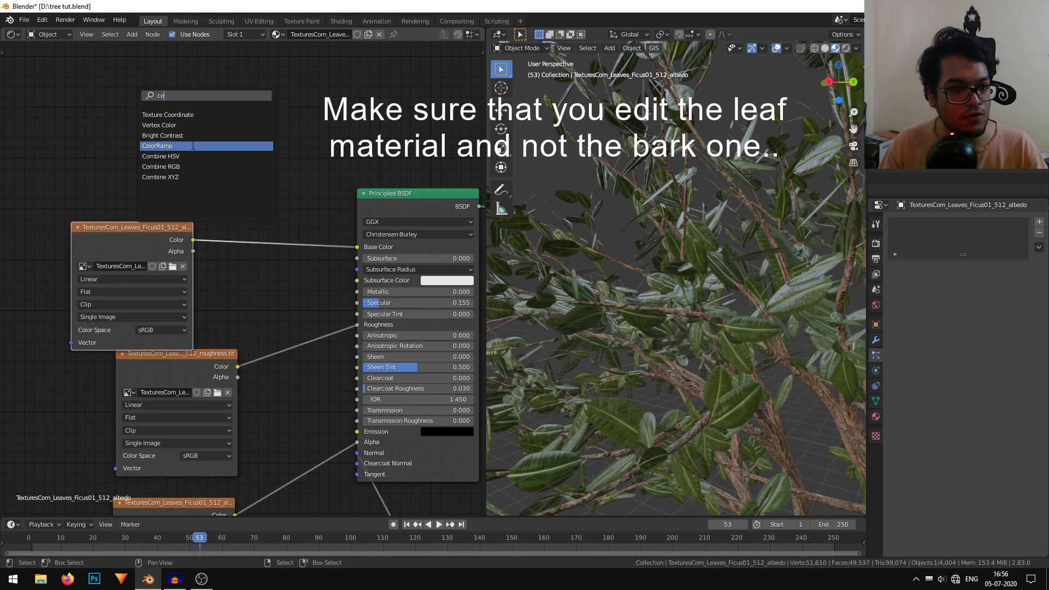
{"action": "left_click", "coordinate": [190, 144]}
{"action": "left_click", "coordinate": [166, 114]}
{"action": "middle_click_drag", "start_coordinate": [311, 199], "coordinate": [326, 258]}
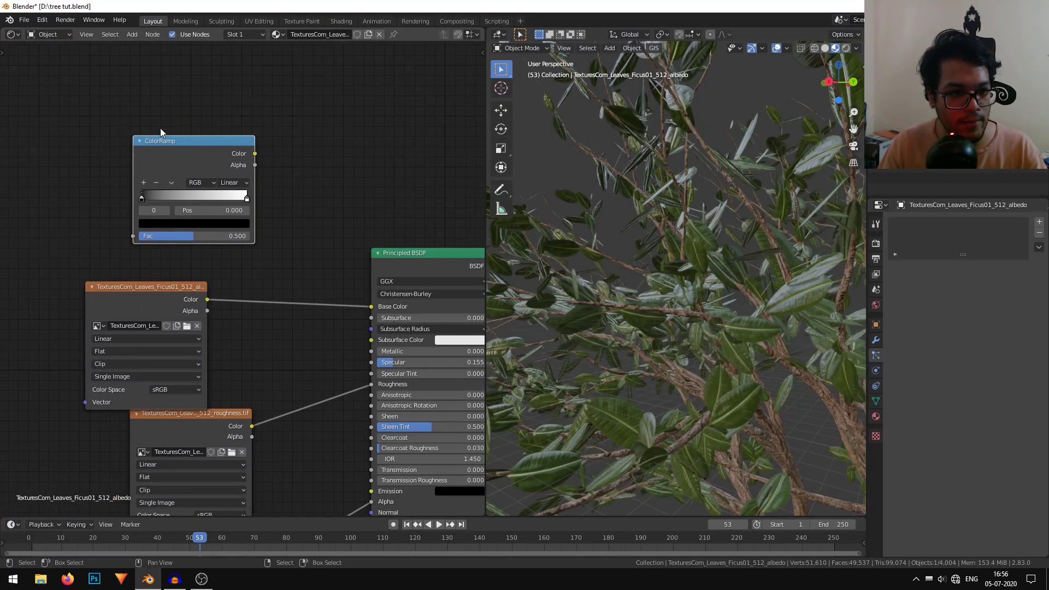
{"action": "left_click_drag", "start_coordinate": [201, 149], "coordinate": [169, 154]}
Step: Add a Particle Info node in front of the ColorRamp and align the two nodes
{"action": "key", "text": "shift+a"}
{"action": "left_click", "coordinate": [281, 106]}
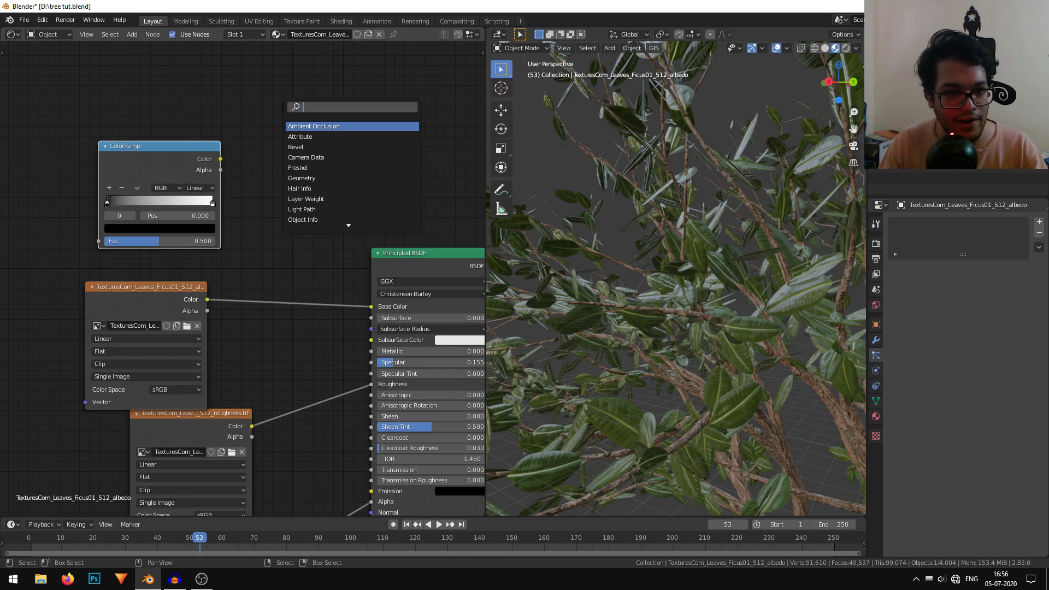
{"action": "type", "text": "par"}
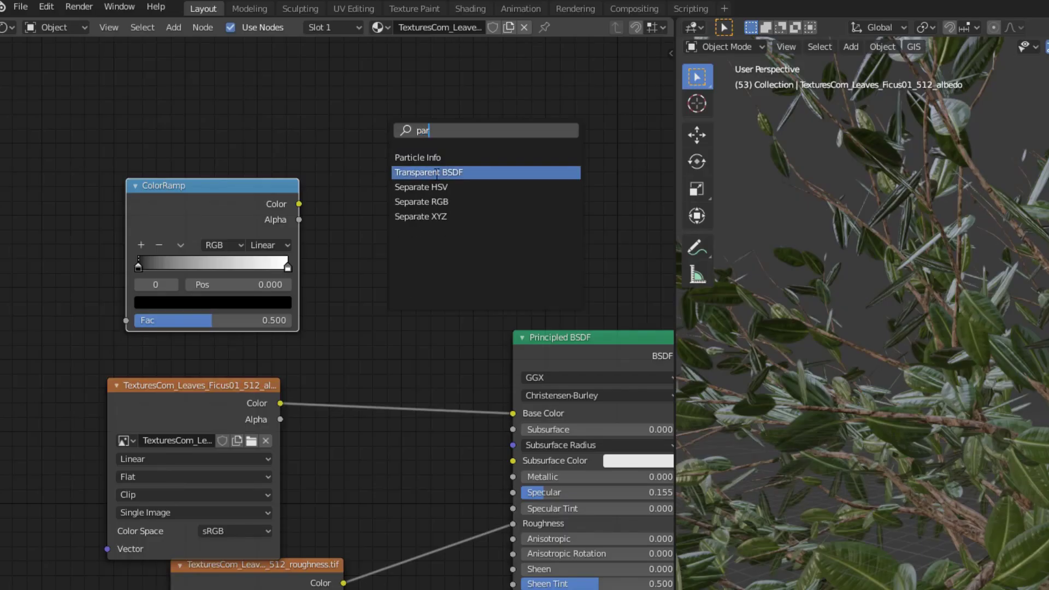
{"action": "left_click", "coordinate": [454, 158]}
{"action": "left_click", "coordinate": [48, 198]}
{"action": "middle_click_drag", "start_coordinate": [231, 236], "coordinate": [257, 232]}
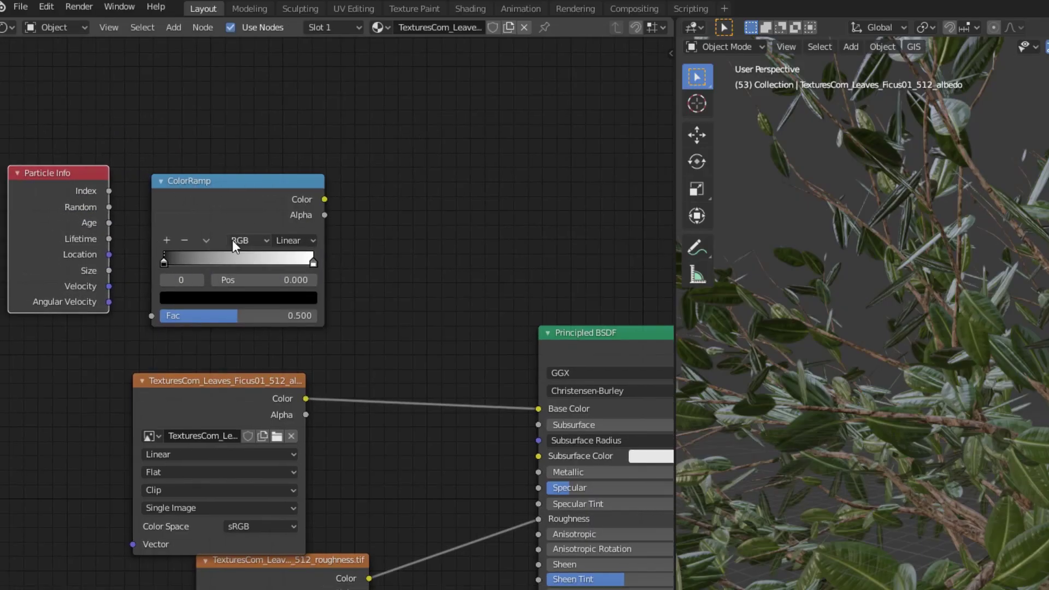
{"action": "left_click_drag", "start_coordinate": [258, 208], "coordinate": [258, 188]}
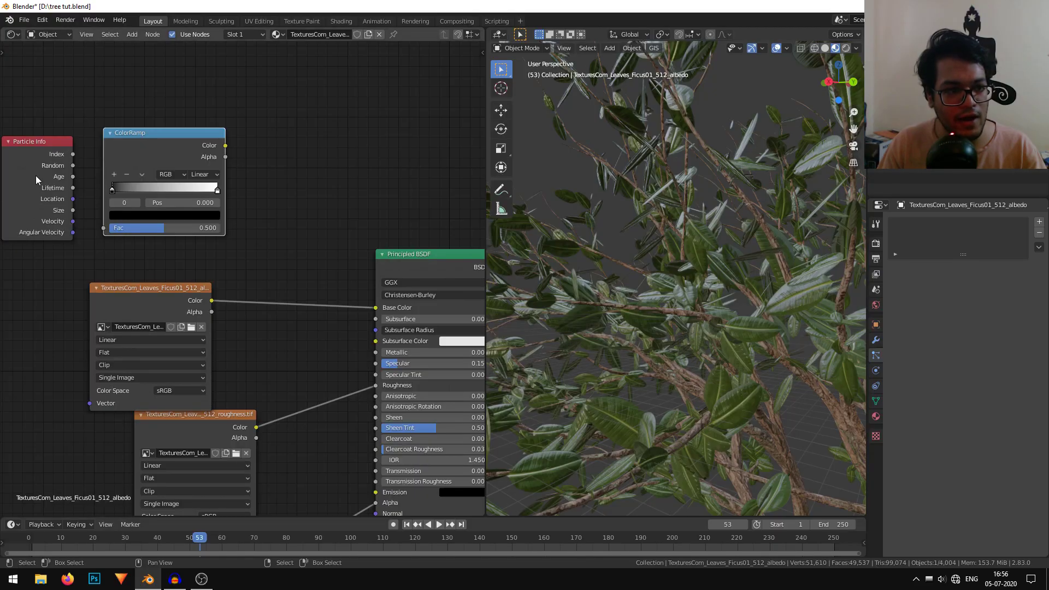
{"action": "left_click_drag", "start_coordinate": [36, 176], "coordinate": [35, 167]}
{"action": "left_click_drag", "start_coordinate": [148, 134], "coordinate": [144, 130]}
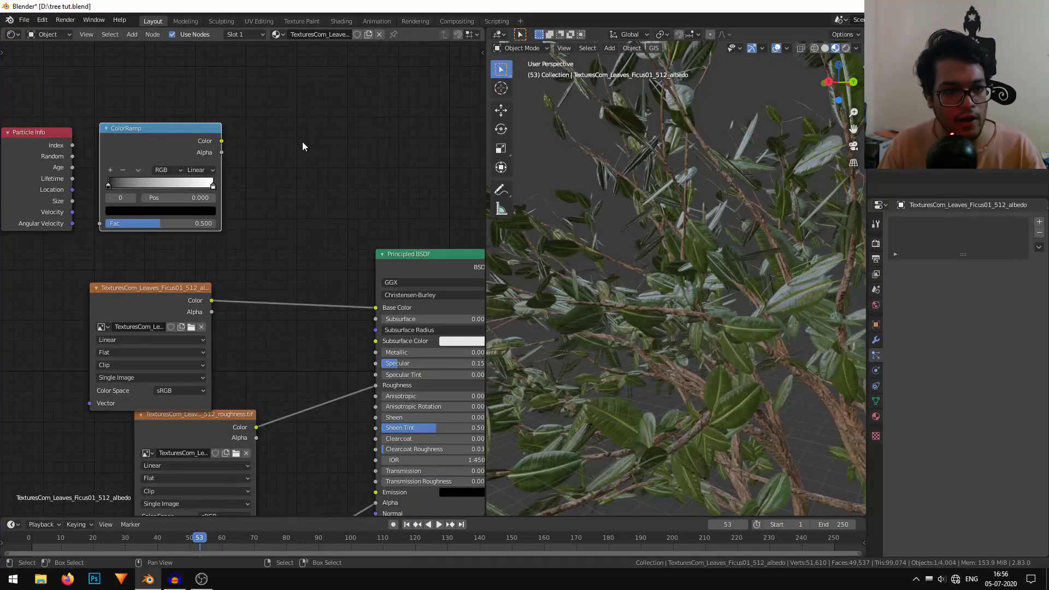
Step: Add a MixRGB node between the ColorRamp and the Principled BSDF
{"action": "key", "text": "shift+a"}
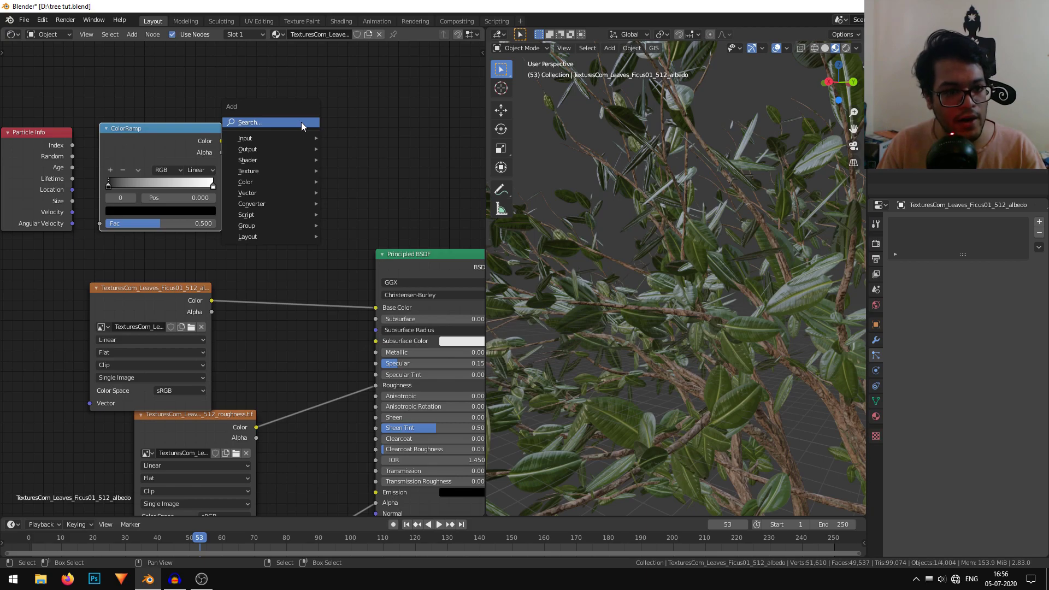
{"action": "left_click", "coordinate": [301, 124]}
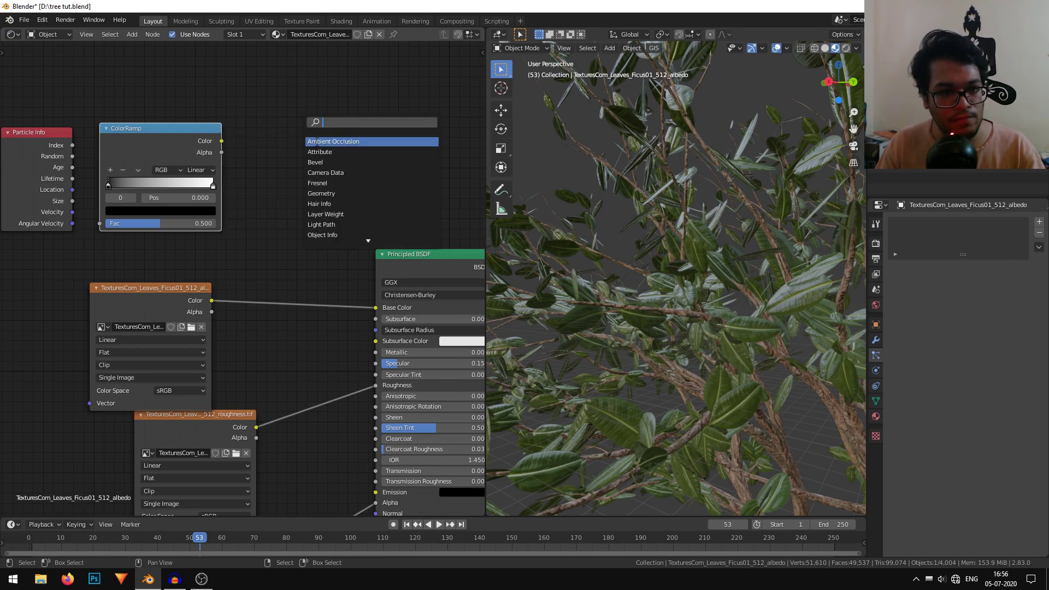
{"action": "type", "text": "mix"}
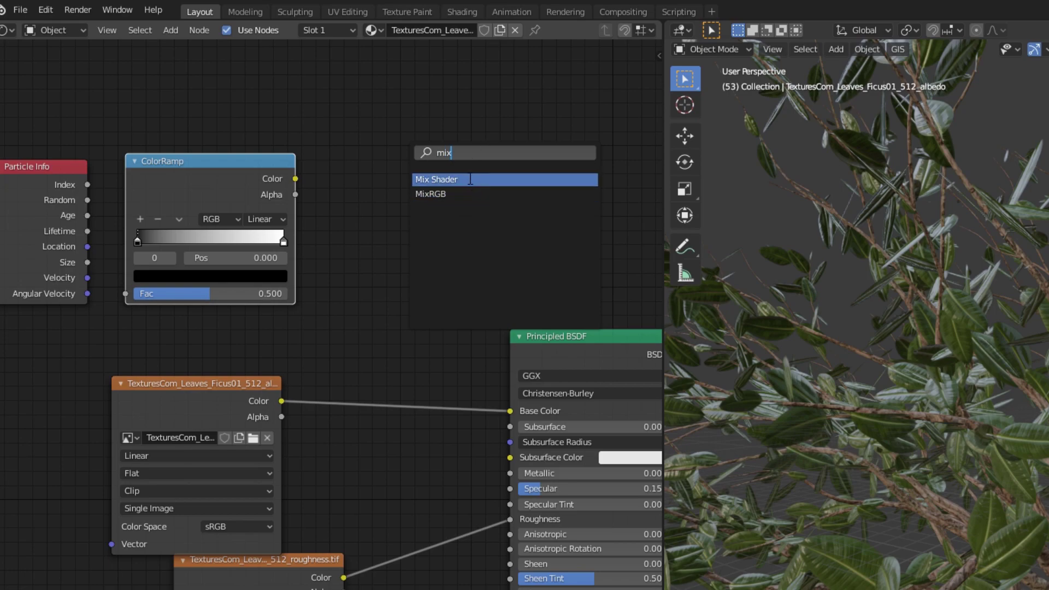
{"action": "left_click", "coordinate": [480, 195]}
{"action": "left_click", "coordinate": [455, 182]}
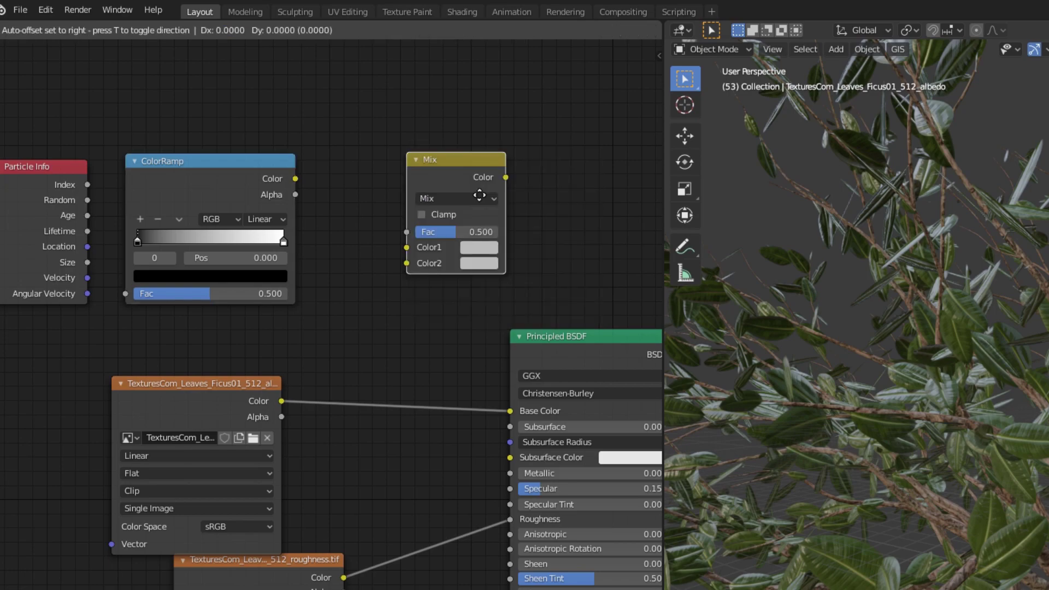
{"action": "middle_click_drag", "start_coordinate": [541, 217], "coordinate": [541, 283]}
{"action": "scroll", "coordinate": [579, 246], "scroll_direction": "up", "scroll_amount": 4}
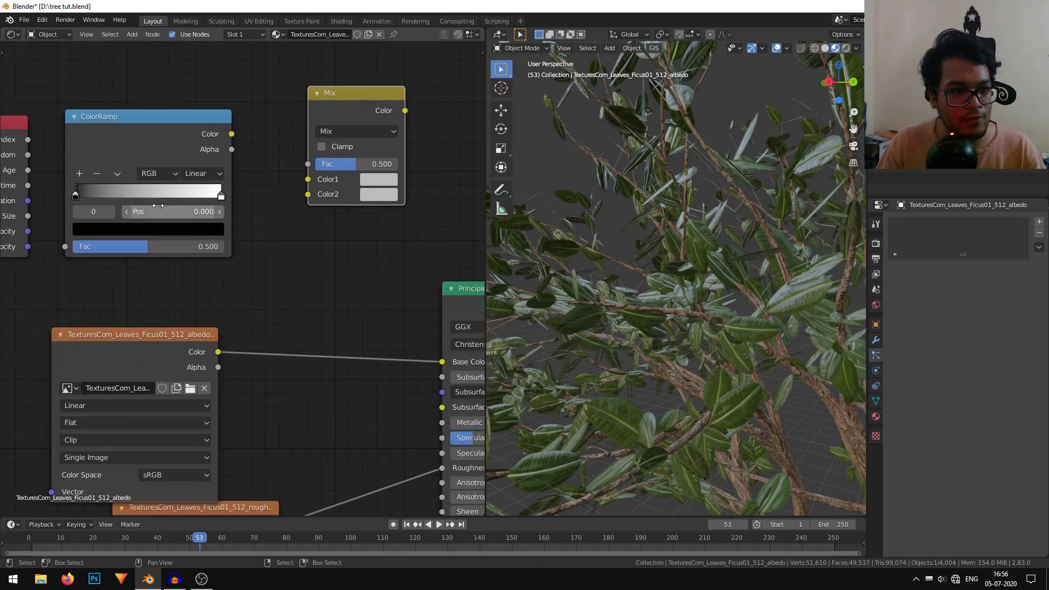
Step: Link the ColorRamp's Color to the Mix node's Color1 and the leaf albedo's Color to Color2
{"action": "left_click_drag", "start_coordinate": [232, 135], "coordinate": [308, 181]}
{"action": "middle_click_drag", "start_coordinate": [339, 299], "coordinate": [297, 253]}
{"action": "scroll", "coordinate": [267, 271], "scroll_direction": "down", "scroll_amount": 4}
{"action": "scroll", "coordinate": [292, 255], "scroll_direction": "up", "scroll_amount": 2}
{"action": "left_click_drag", "start_coordinate": [194, 299], "coordinate": [199, 288]}
{"action": "left_click_drag", "start_coordinate": [206, 219], "coordinate": [276, 162]}
{"action": "left_click_drag", "start_coordinate": [276, 161], "coordinate": [276, 162]}
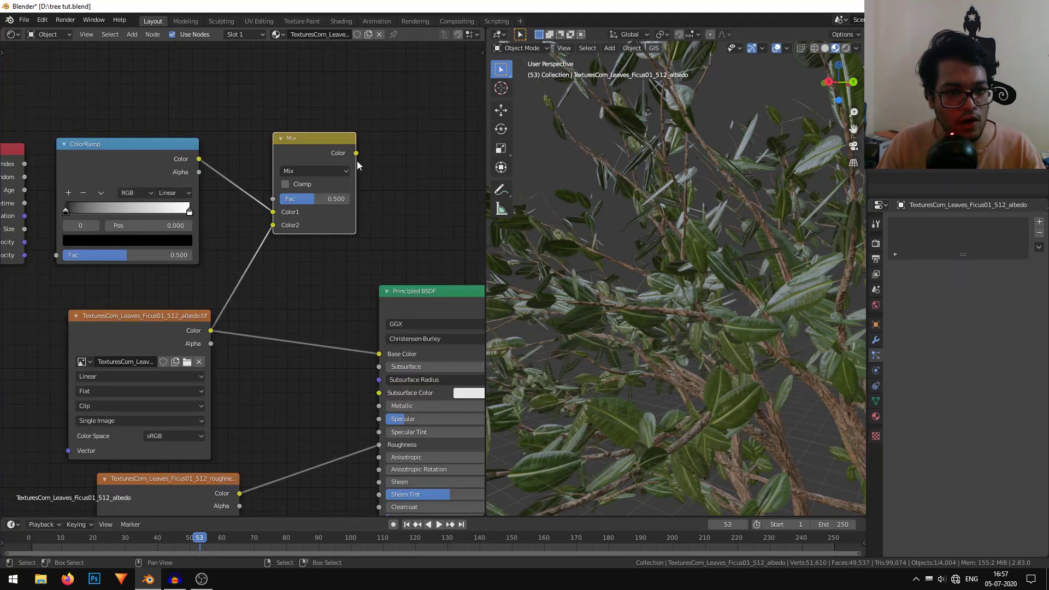
Step: Set the Mix node's blending mode to Screen
{"action": "left_click", "coordinate": [336, 170]}
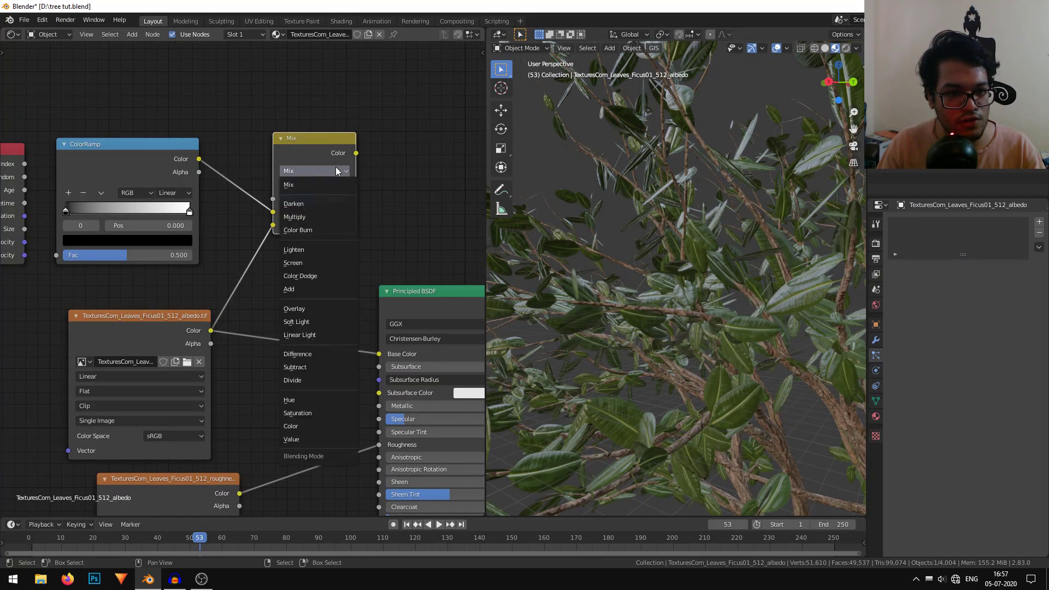
{"action": "left_click", "coordinate": [336, 262]}
{"action": "left_click_drag", "start_coordinate": [311, 153], "coordinate": [315, 153]}
{"action": "middle_click_drag", "start_coordinate": [405, 266], "coordinate": [384, 243]}
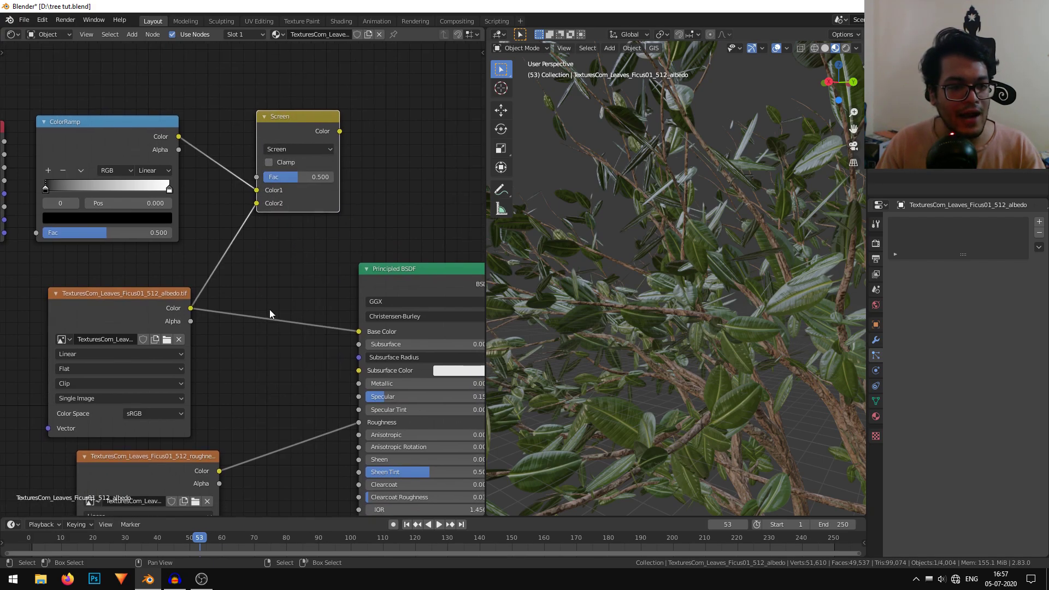
Step: Link the Screen node's Color to the Principled BSDF's Base Color and check the leaves on the tree
{"action": "mouse_move", "coordinate": [339, 132]}
{"action": "left_mouse_down"}
{"action": "mouse_move", "coordinate": [407, 48]}
{"action": "mouse_move", "coordinate": [314, 343]}
{"action": "mouse_move", "coordinate": [359, 332]}
{"action": "left_mouse_up"}
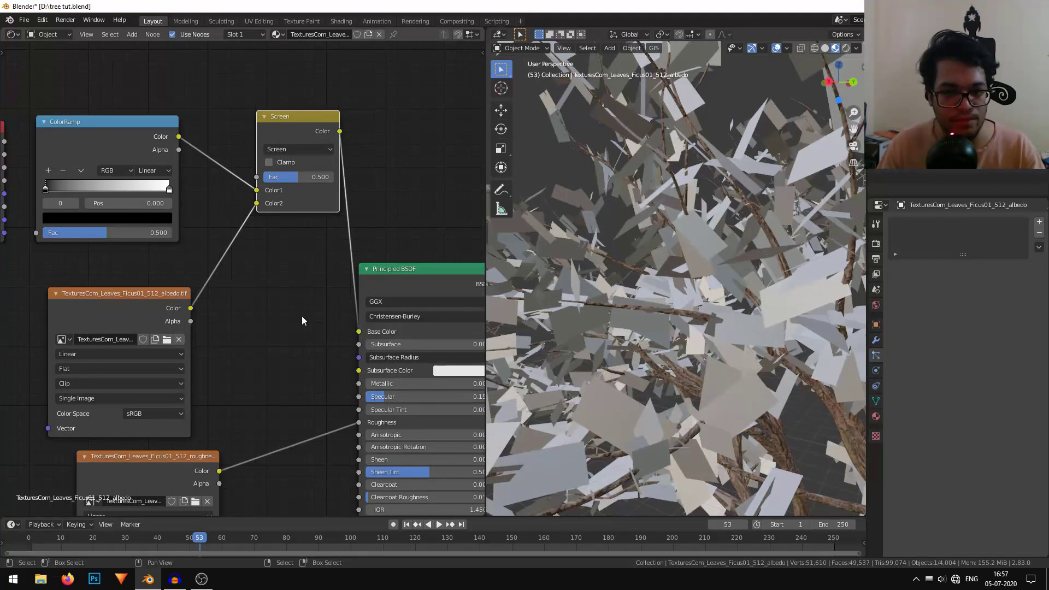
{"action": "scroll", "coordinate": [315, 317], "scroll_direction": "up", "scroll_amount": 3}
{"action": "scroll", "coordinate": [815, 379], "scroll_direction": "down", "scroll_amount": 6}
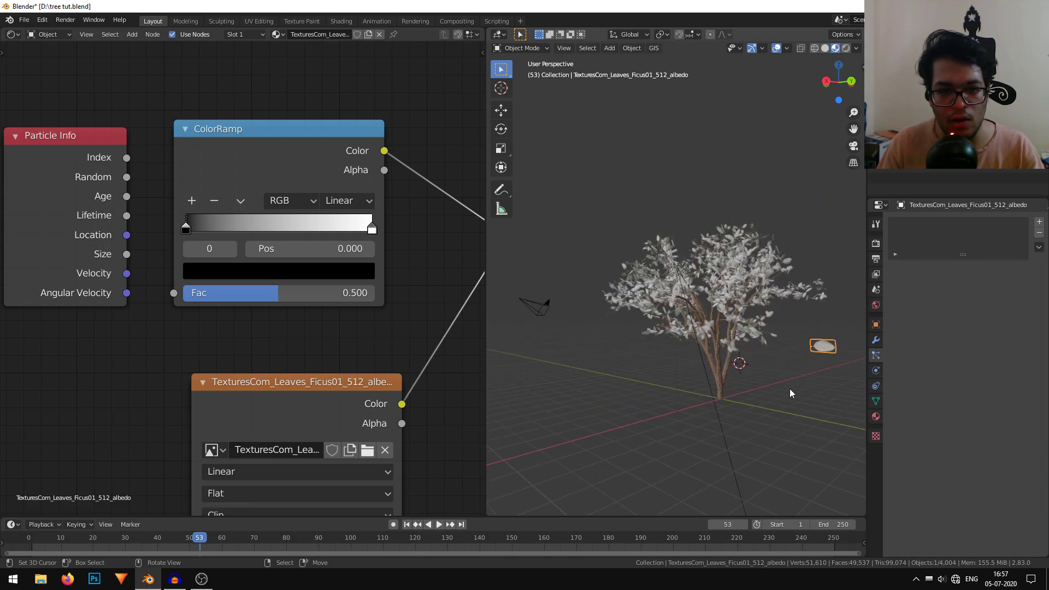
{"action": "scroll", "coordinate": [709, 369], "scroll_direction": "up", "scroll_amount": 8}
{"action": "scroll", "coordinate": [709, 369], "scroll_direction": "up", "scroll_amount": 4}
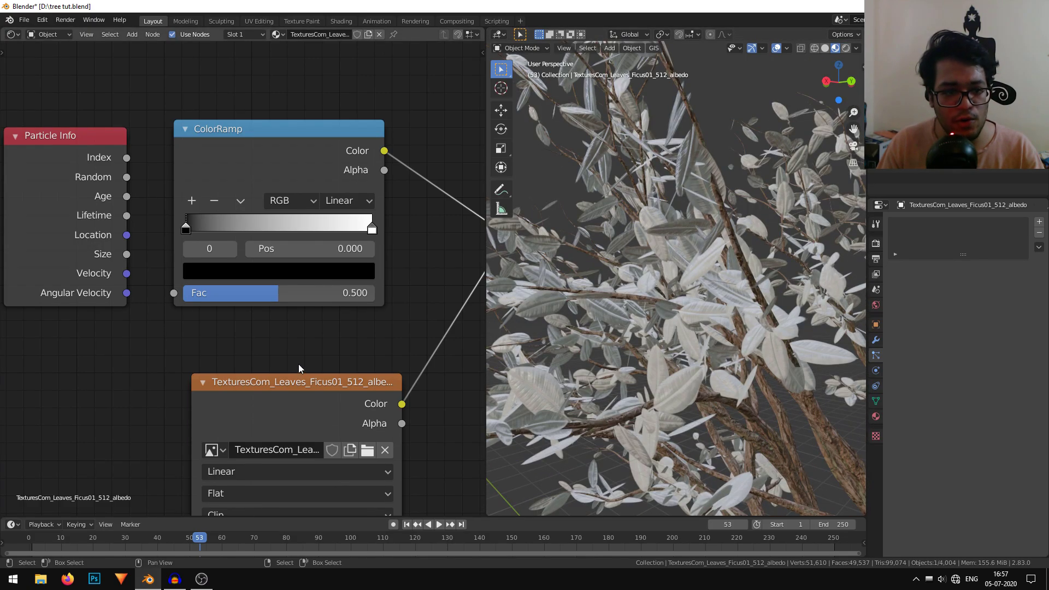
Step: Link the Particle Info node's Random output to the ColorRamp's Fac and view the leaf variation
{"action": "middle_click_drag", "start_coordinate": [298, 365], "coordinate": [268, 355]}
{"action": "left_click_drag", "start_coordinate": [140, 292], "coordinate": [43, 344]}
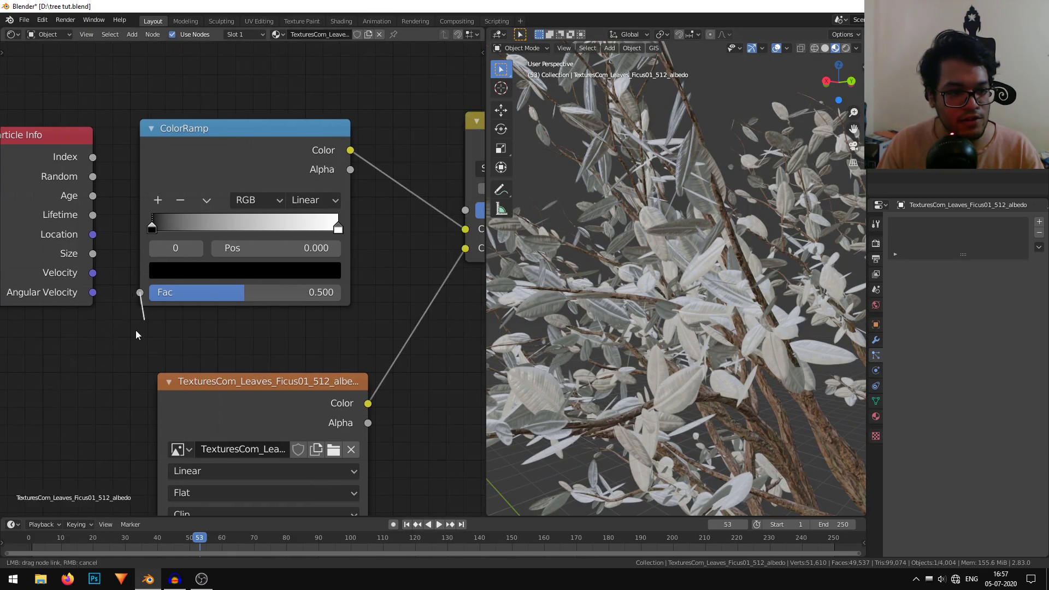
{"action": "left_click_drag", "start_coordinate": [144, 319], "coordinate": [147, 347]}
{"action": "middle_click_drag", "start_coordinate": [149, 362], "coordinate": [189, 379]}
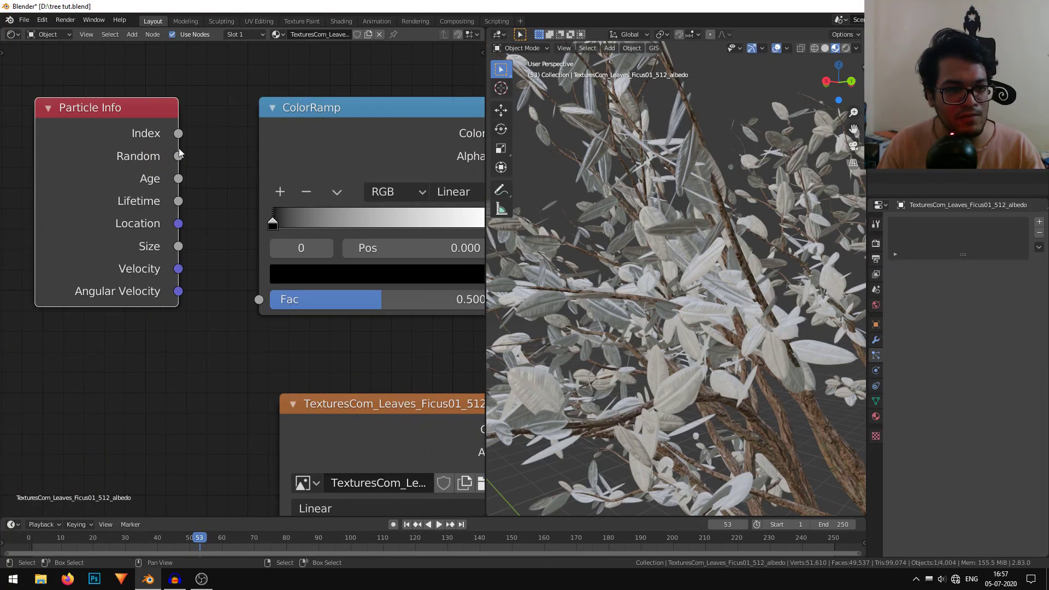
{"action": "left_click_drag", "start_coordinate": [179, 153], "coordinate": [254, 297]}
{"action": "left_click_drag", "start_coordinate": [336, 138], "coordinate": [310, 131]}
{"action": "scroll", "coordinate": [782, 331], "scroll_direction": "down", "scroll_amount": 3}
{"action": "scroll", "coordinate": [782, 330], "scroll_direction": "down", "scroll_amount": 2}
{"action": "middle_click_drag", "start_coordinate": [782, 331], "coordinate": [766, 326]}
{"action": "middle_click_drag", "start_coordinate": [388, 334], "coordinate": [320, 354]}
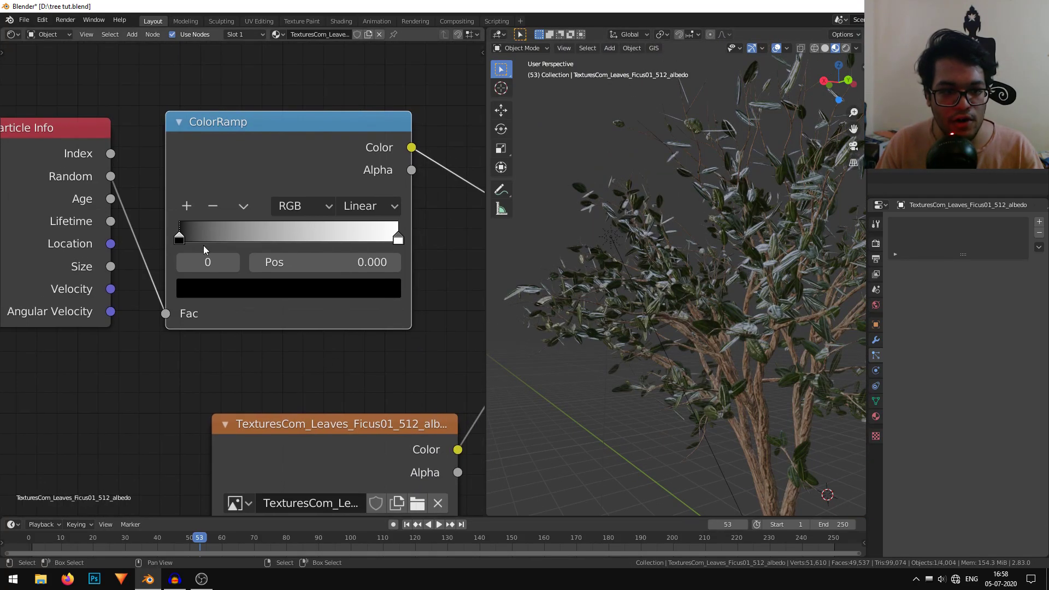
Step: Recolour the ColorRamp as a white-to-pink gradient, with the pink stop at position 1.000
{"action": "middle_click_drag", "start_coordinate": [664, 285], "coordinate": [753, 270]}
{"action": "scroll", "coordinate": [750, 305], "scroll_direction": "up", "scroll_amount": 4}
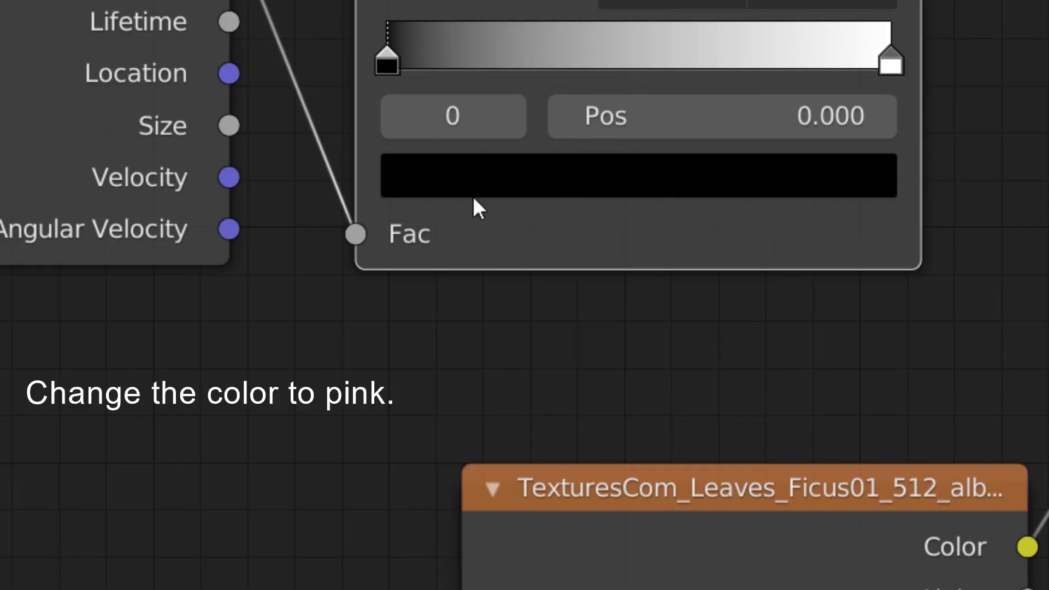
{"action": "left_click", "coordinate": [474, 195]}
{"action": "left_click_drag", "start_coordinate": [787, 377], "coordinate": [787, 222]}
{"action": "left_click_drag", "start_coordinate": [474, 447], "coordinate": [664, 459]}
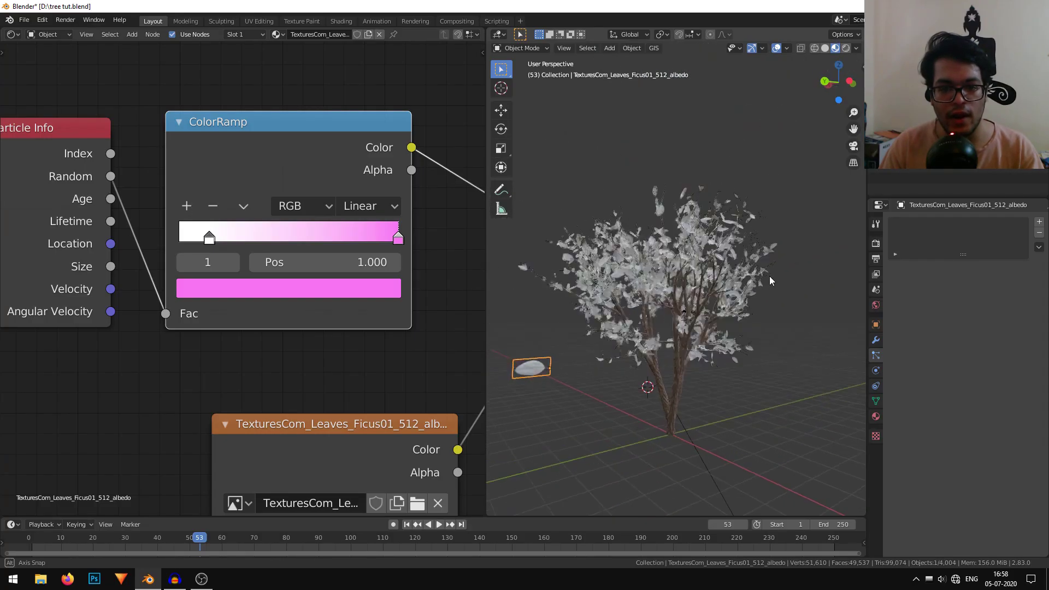
Step: Move the Particle Info node slightly away from the ColorRamp and preview the pink leaves in rendered viewport shading
{"action": "scroll", "coordinate": [683, 284], "scroll_direction": "up", "scroll_amount": 5}
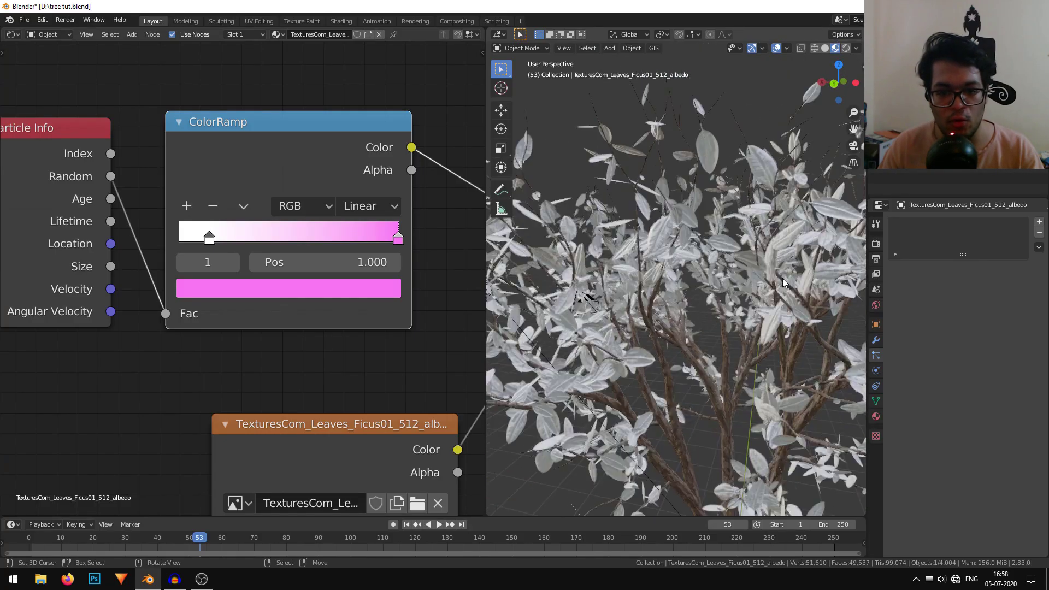
{"action": "scroll", "coordinate": [712, 272], "scroll_direction": "down", "scroll_amount": 5}
{"action": "scroll", "coordinate": [711, 272], "scroll_direction": "up", "scroll_amount": 5}
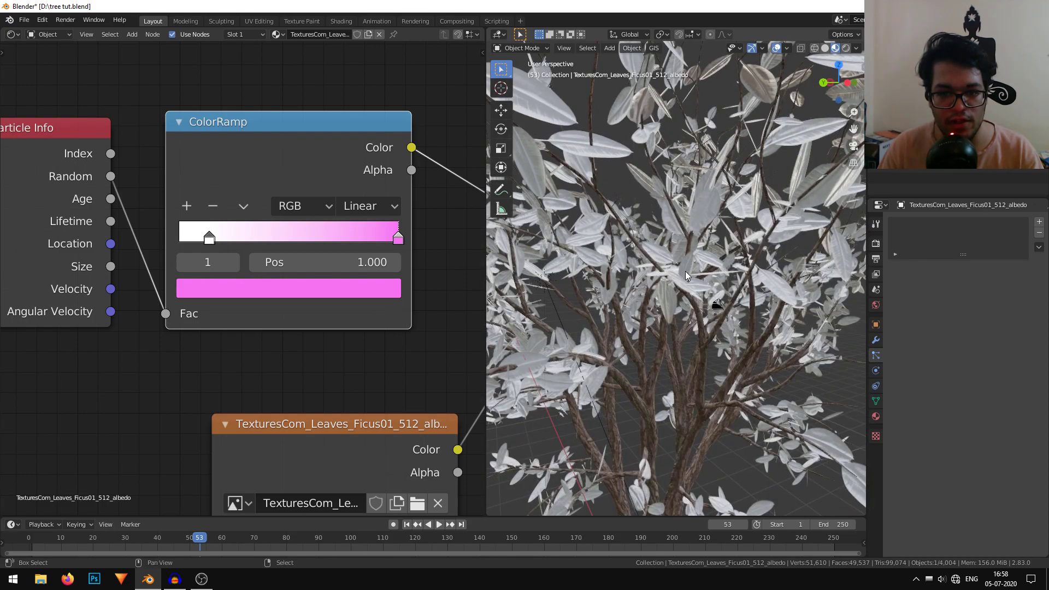
{"action": "scroll", "coordinate": [682, 224], "scroll_direction": "down", "scroll_amount": 6}
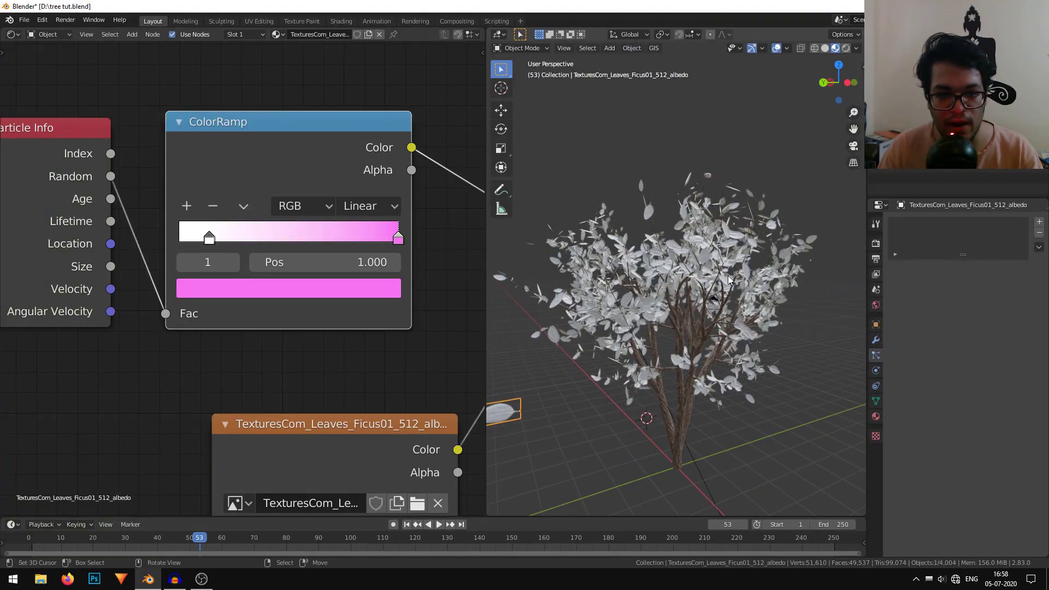
{"action": "scroll", "coordinate": [161, 133], "scroll_direction": "down", "scroll_amount": 2}
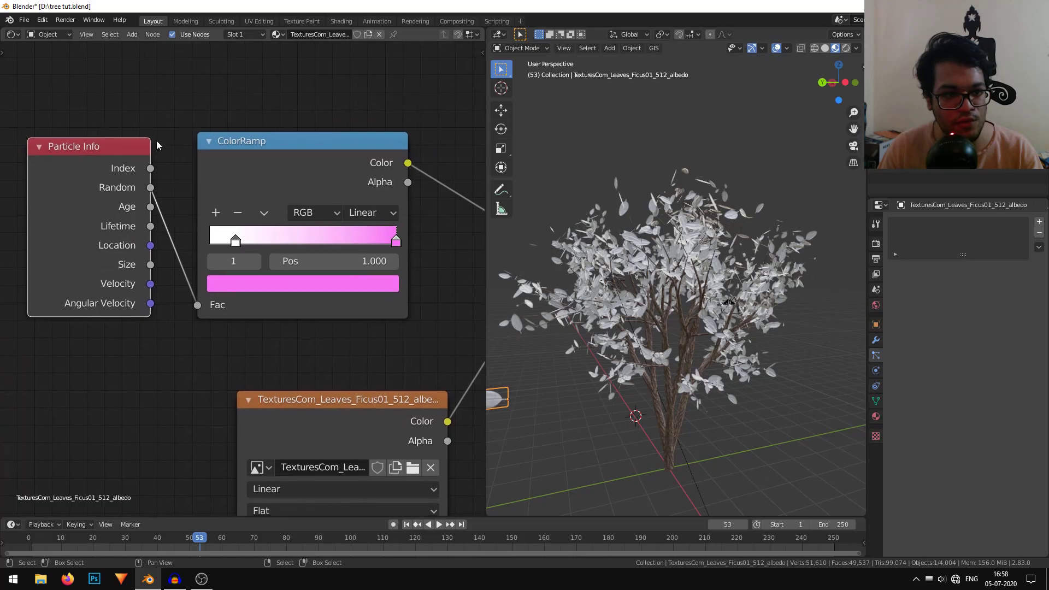
{"action": "left_click_drag", "start_coordinate": [110, 164], "coordinate": [97, 163]}
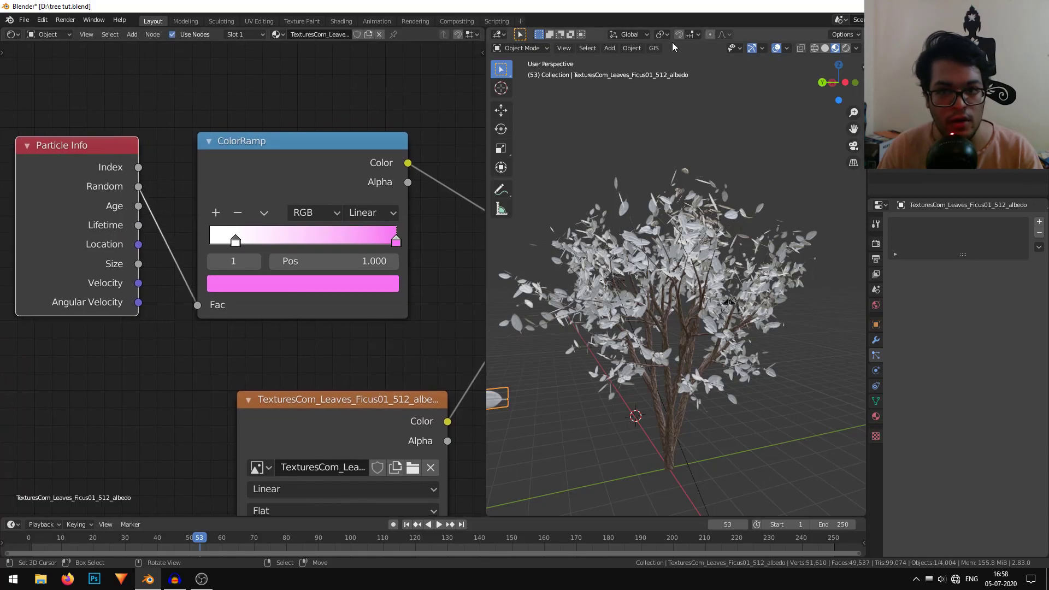
{"action": "left_click", "coordinate": [847, 48]}
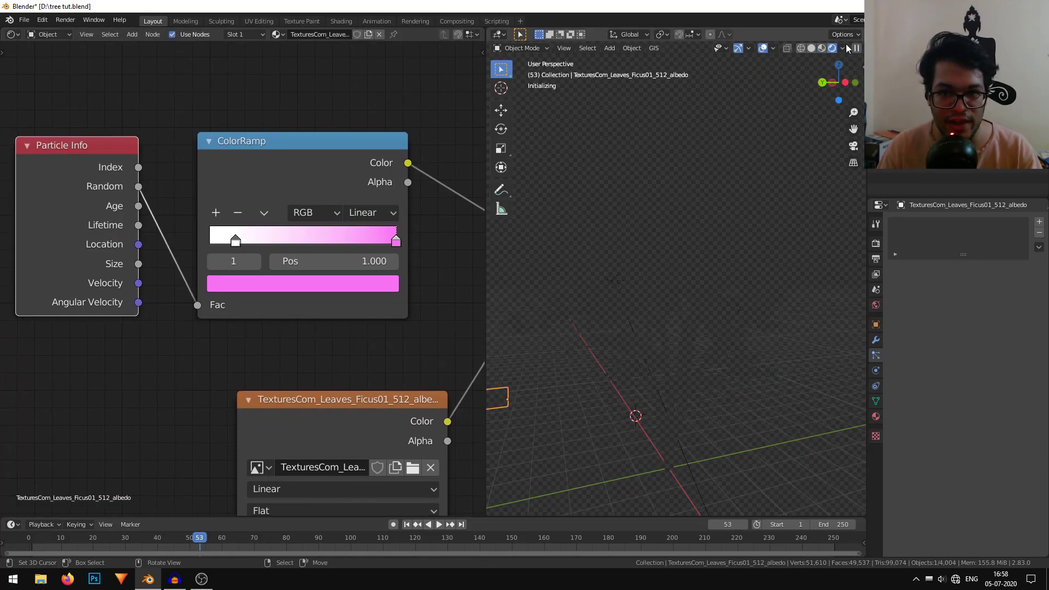
{"action": "scroll", "coordinate": [711, 344], "scroll_direction": "up", "scroll_amount": 3}
{"action": "middle_click_drag", "start_coordinate": [716, 376], "coordinate": [716, 343], "text": "shift"}
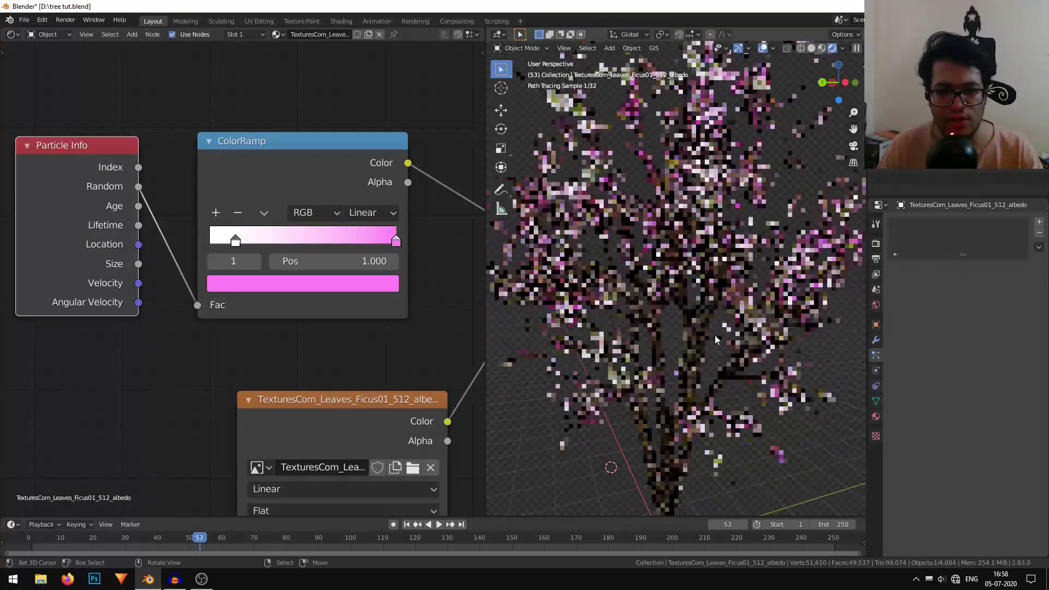
{"action": "scroll", "coordinate": [716, 343], "scroll_direction": "down", "scroll_amount": 3}
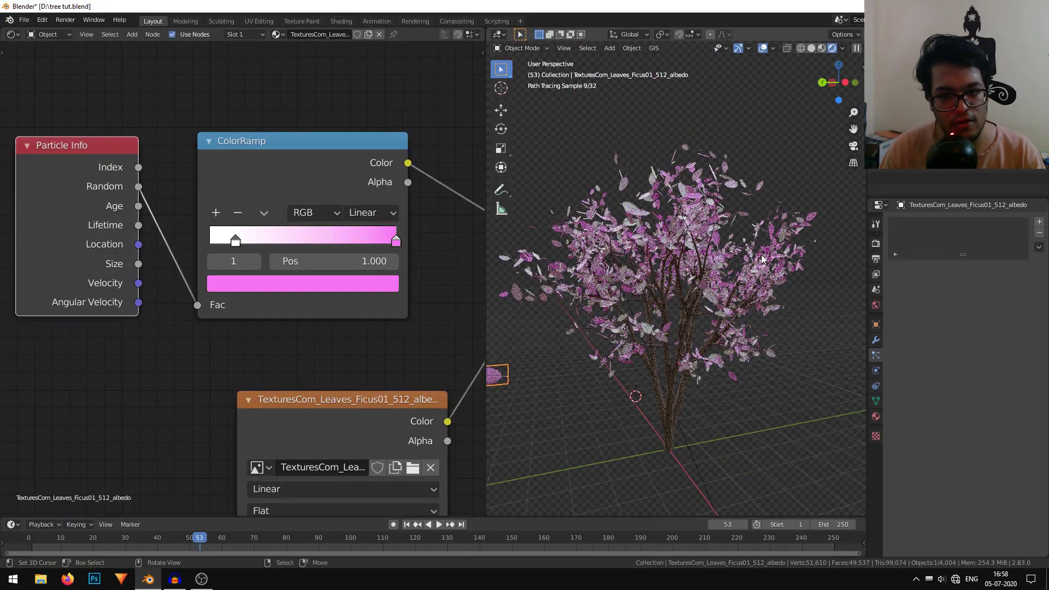
{"action": "middle_click_drag", "start_coordinate": [650, 263], "coordinate": [618, 258]}
Step: Change the ColorRamp's white stop to pale pink at position 0.000 with Ease interpolation
{"action": "left_click", "coordinate": [235, 241]}
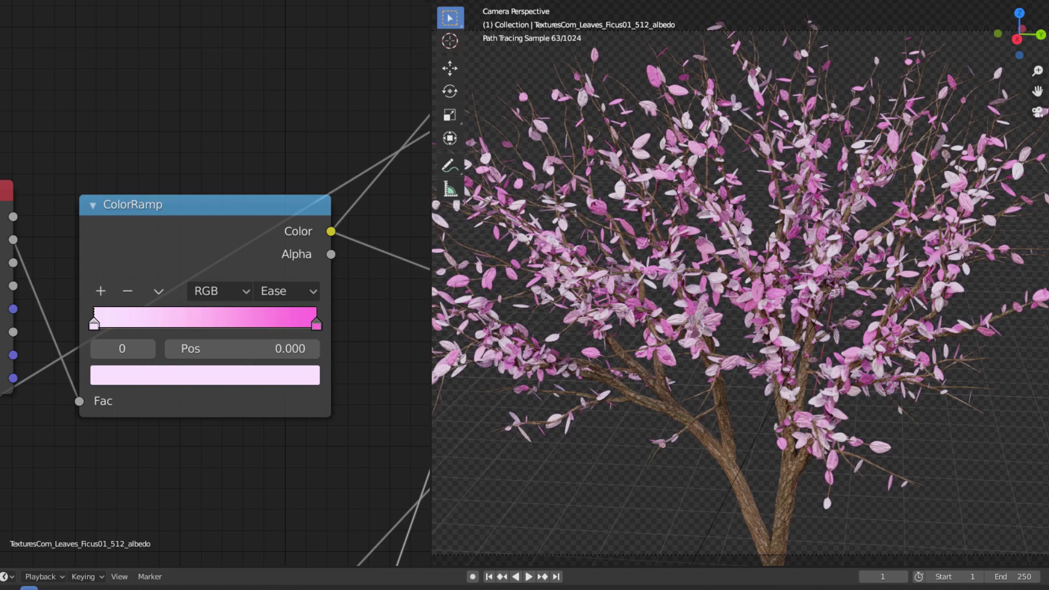
{"action": "middle_click_drag", "start_coordinate": [161, 132], "coordinate": [175, 40]}
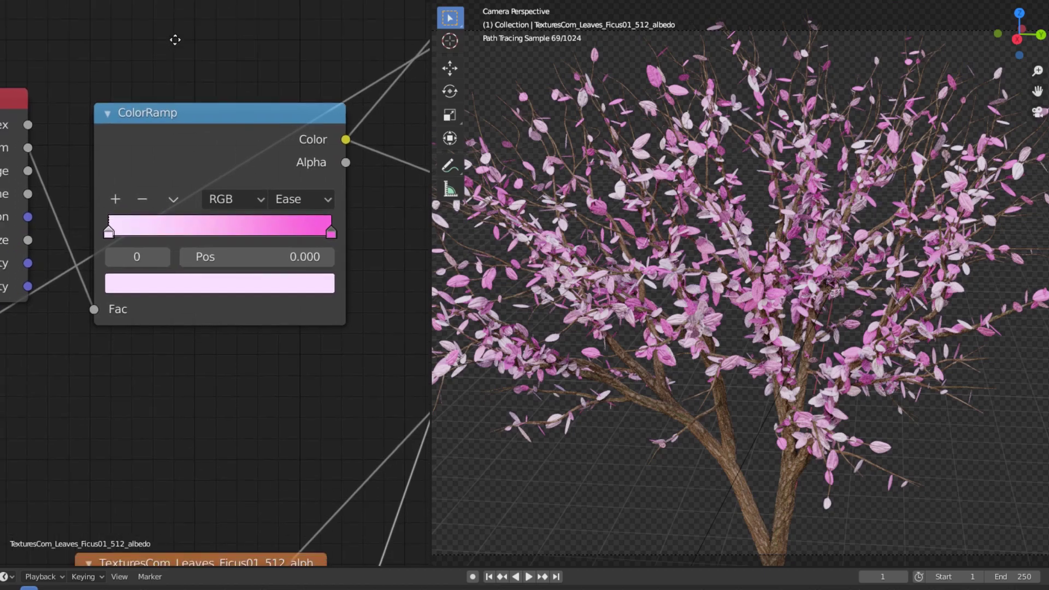